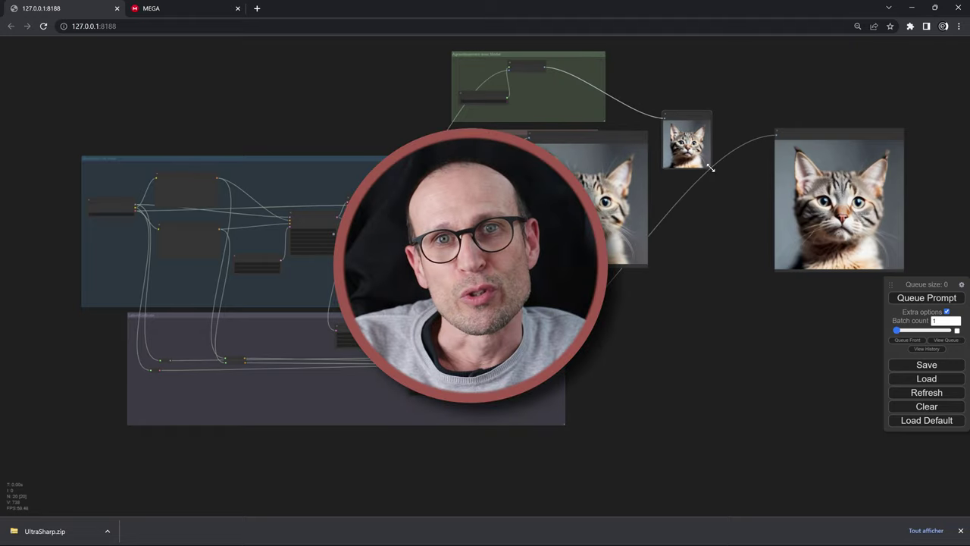
Step: Set EmptyLatentImage batch_size to 1 and enable extra queue options with batch count 4
scroll(485, 508, up, 5)
scroll(485, 507, up, 3)
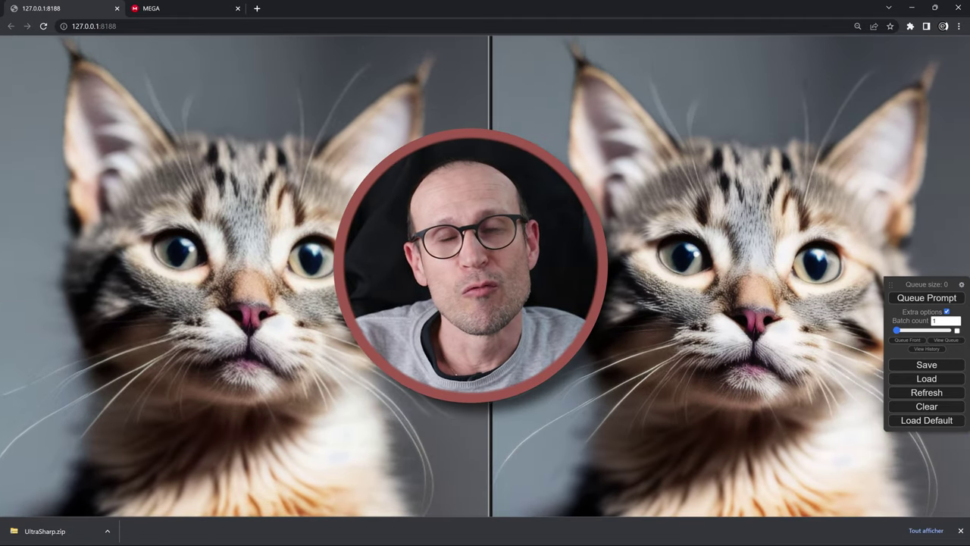
scroll(349, 531, up, 2)
scroll(379, 453, down, 2)
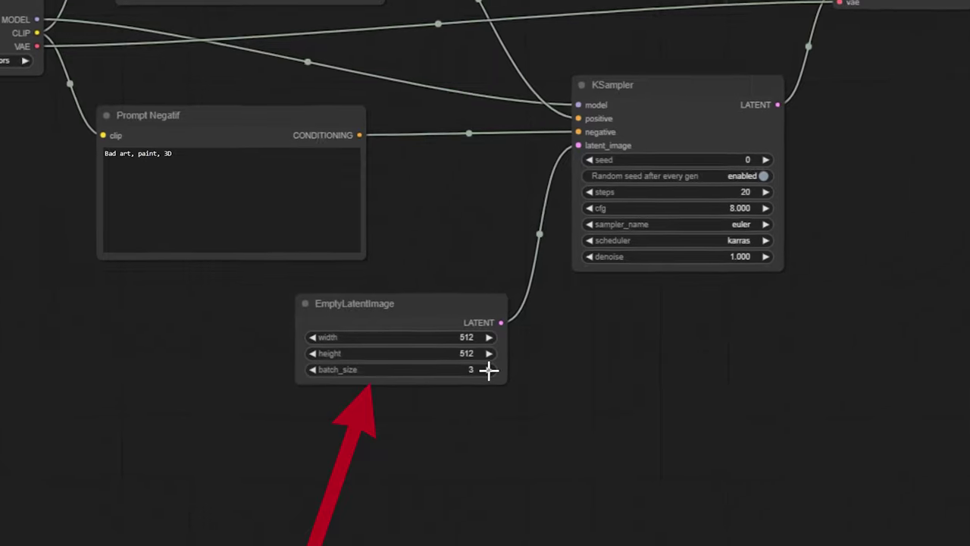
click(490, 370)
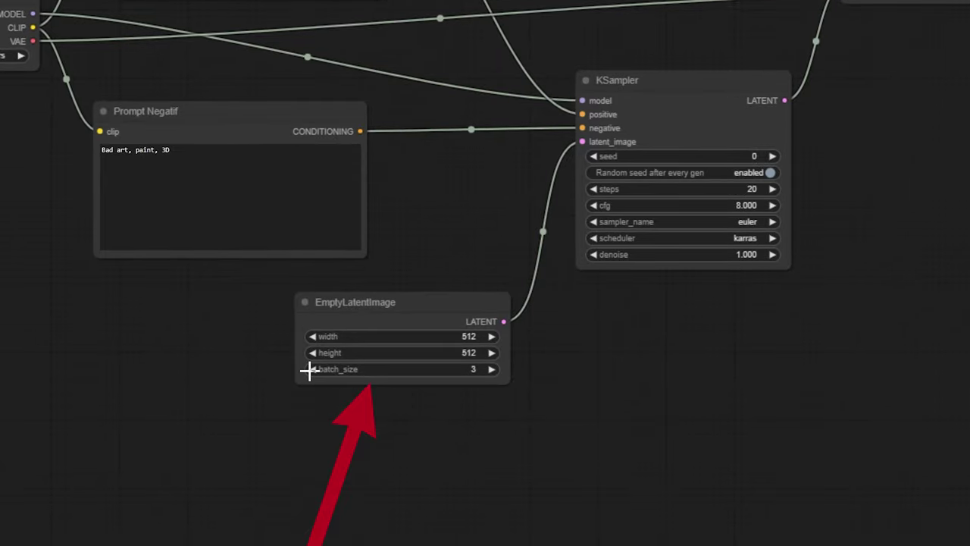
click(311, 370)
click(312, 369)
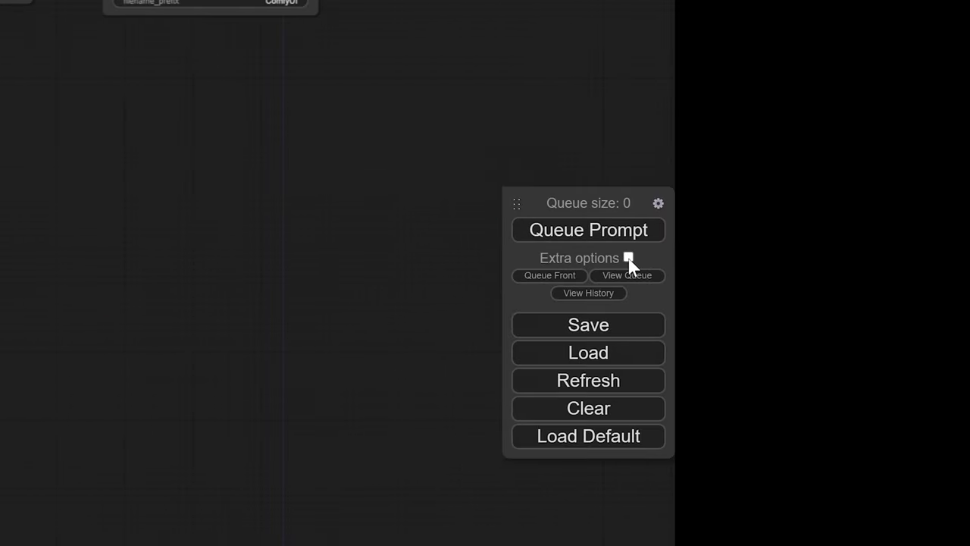
click(628, 258)
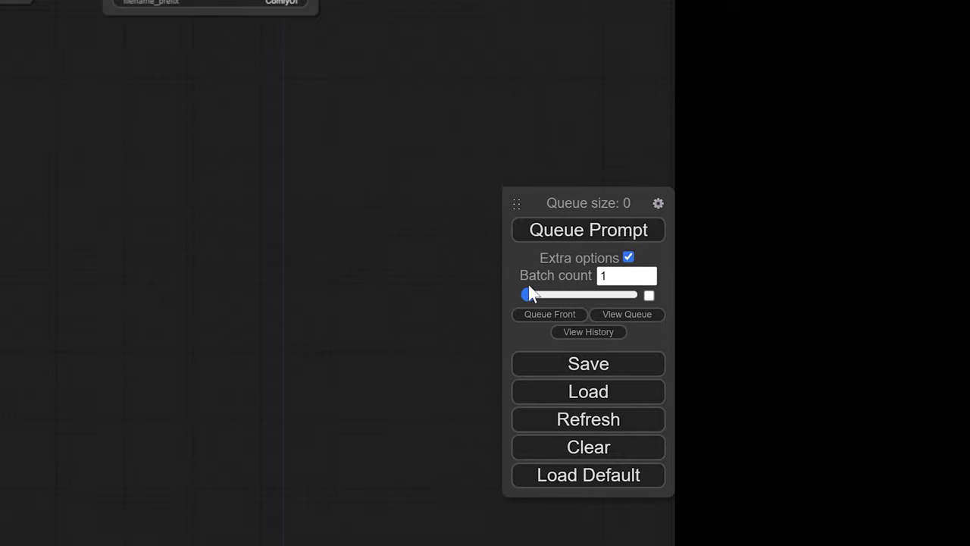
drag(528, 295, 531, 292)
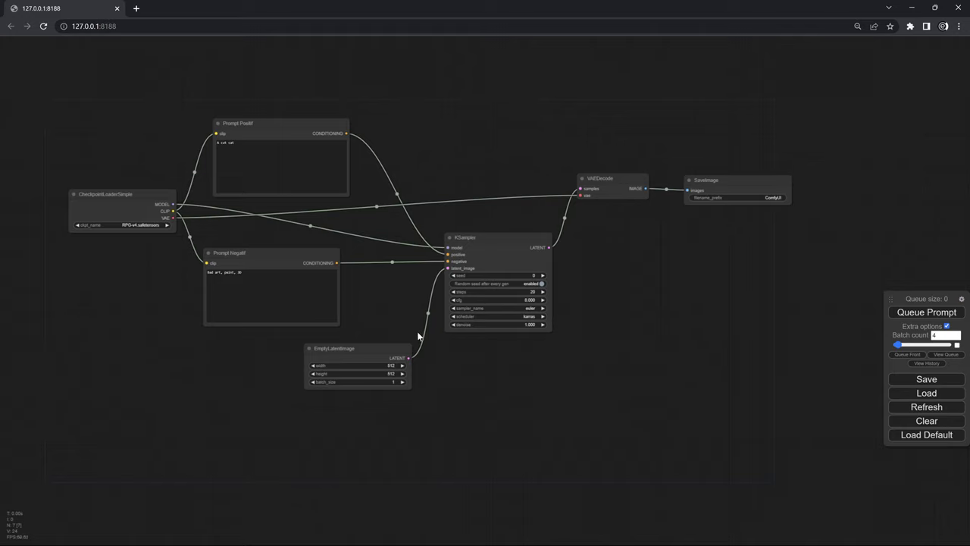
Step: Reset the batch count to 1 and realign the Prompt Positif, Prompt Negatif and KSampler nodes
key(Down)
key(Down)
key(Down)
drag(640, 309, 619, 285)
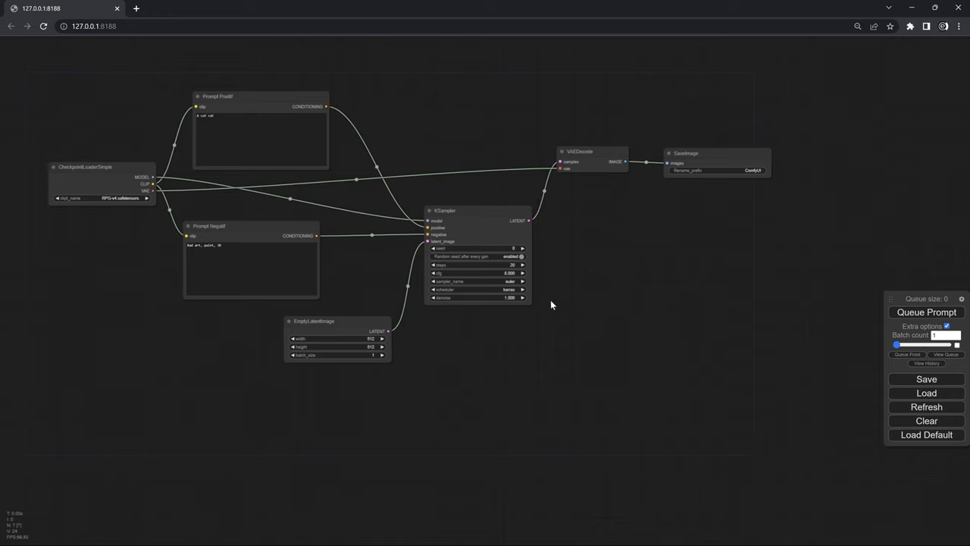
click(475, 213)
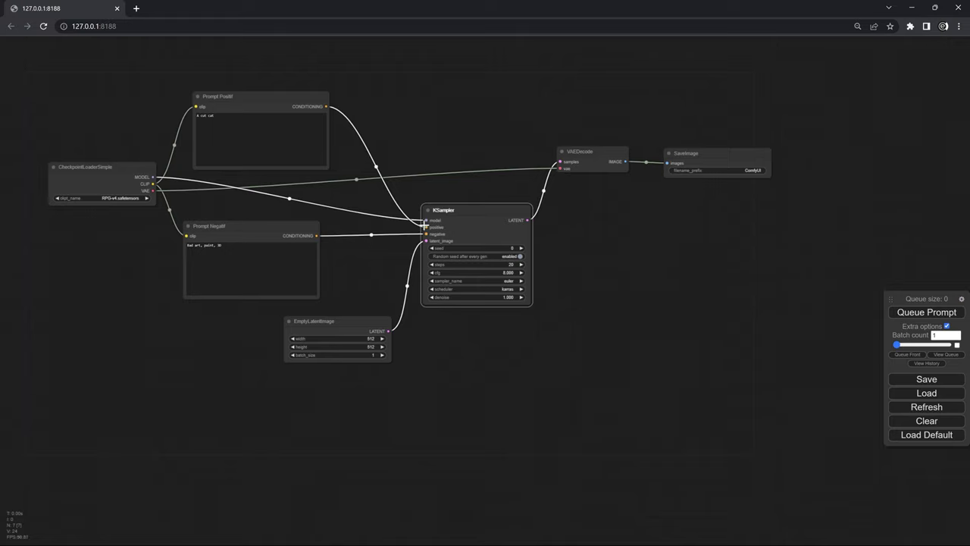
drag(274, 229, 281, 225)
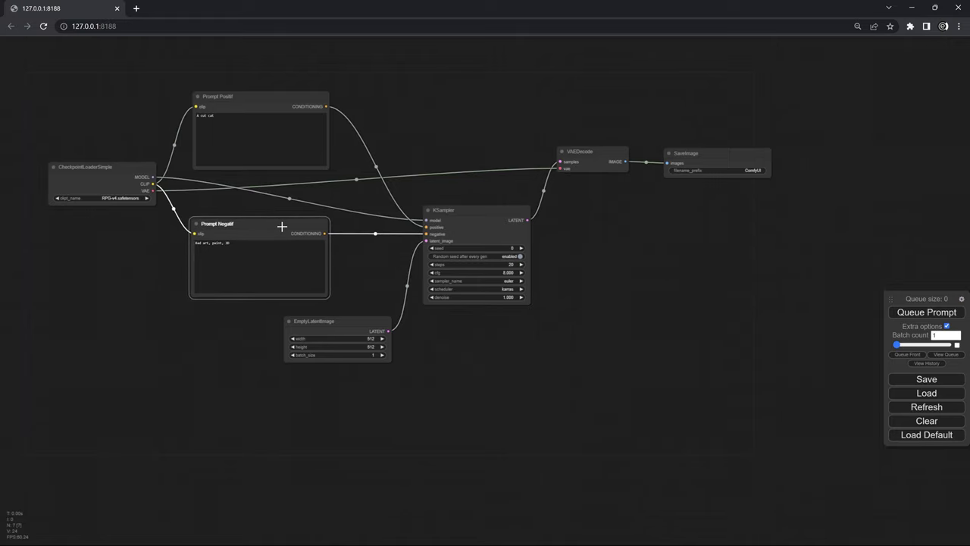
drag(273, 96, 269, 99)
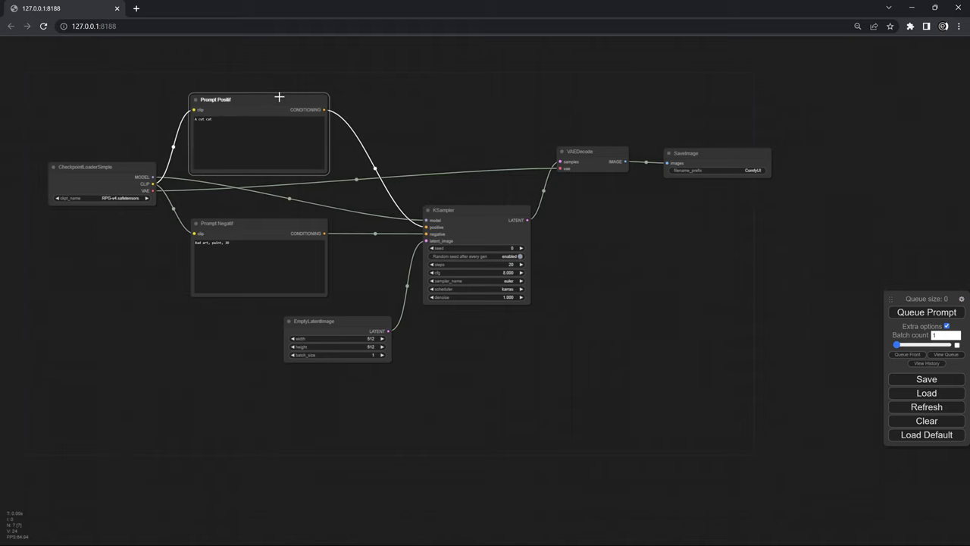
drag(284, 227, 284, 222)
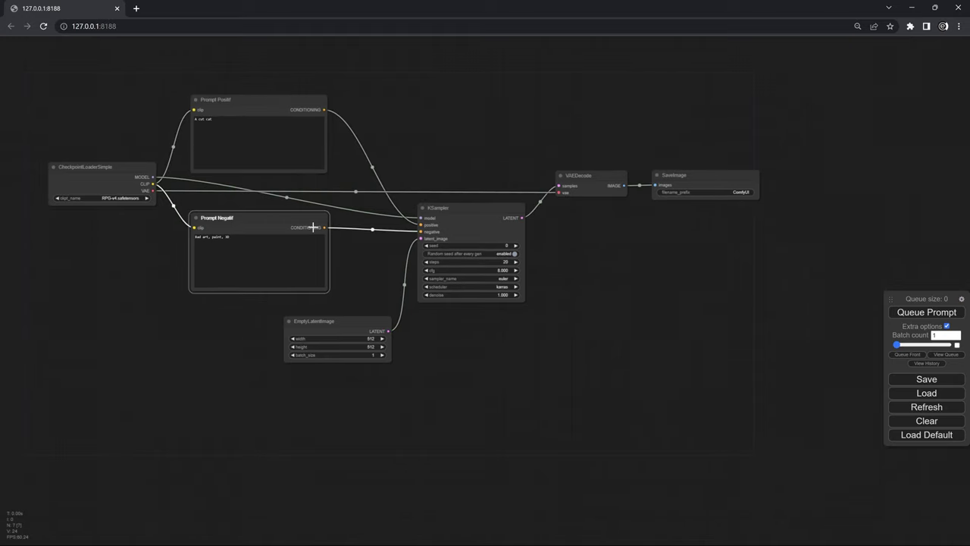
Step: Add a new group and resize it to enclose every node of the basic graph
right_click(131, 92)
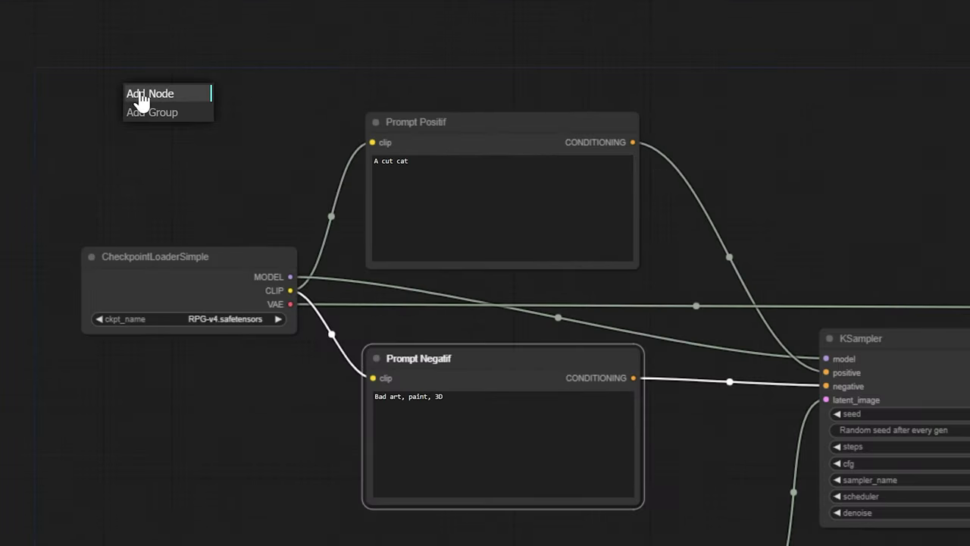
click(149, 121)
drag(168, 130, 84, 86)
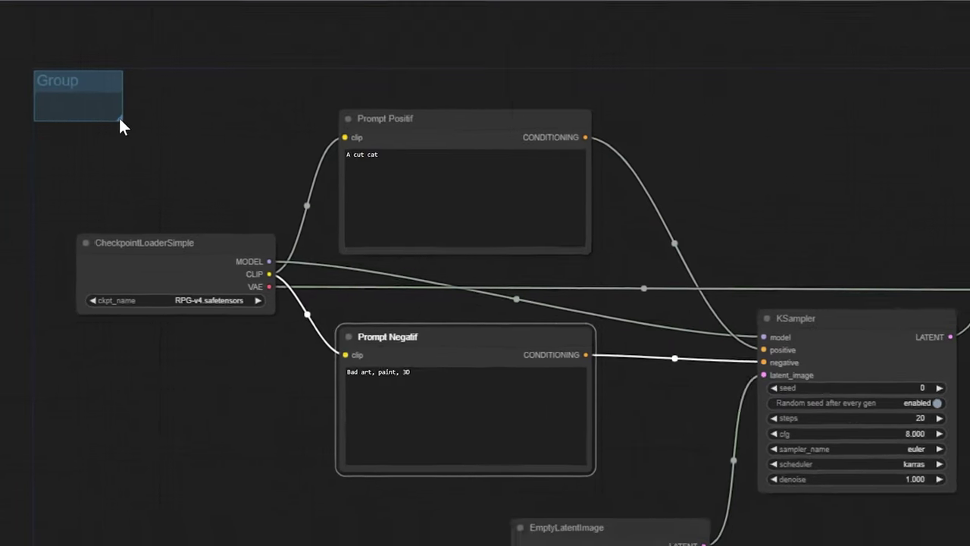
mouse_move(138, 120)
mouse_down()
mouse_move(761, 406)
mouse_move(781, 401)
mouse_up()
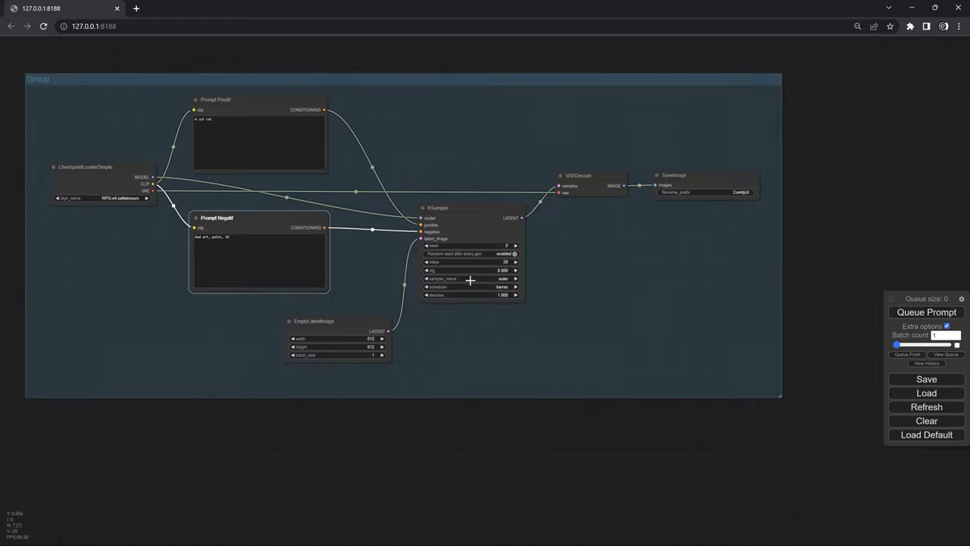
mouse_move(562, 121)
mouse_down()
mouse_move(638, 114)
mouse_move(559, 96)
mouse_up()
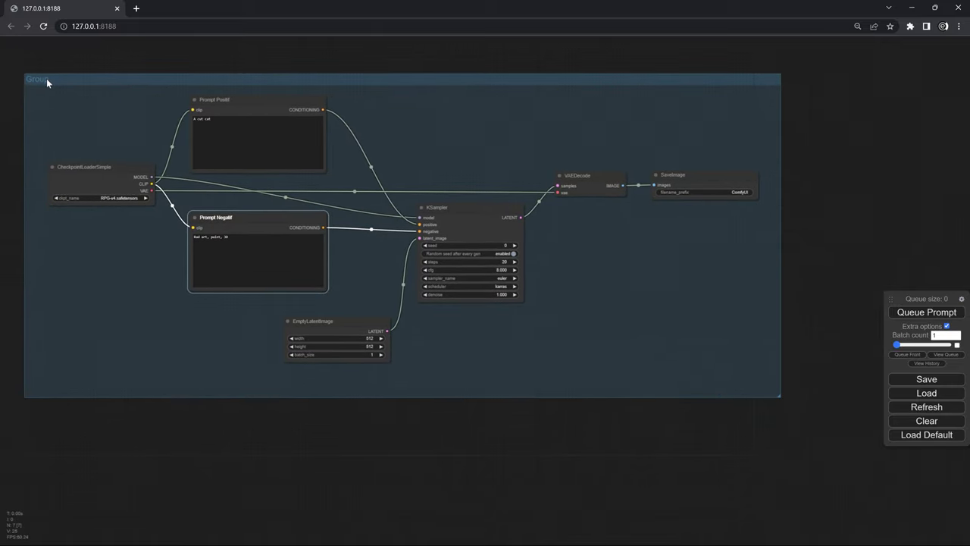
Step: Title the group 'Generation de base' and shift it up slightly
right_click(46, 78)
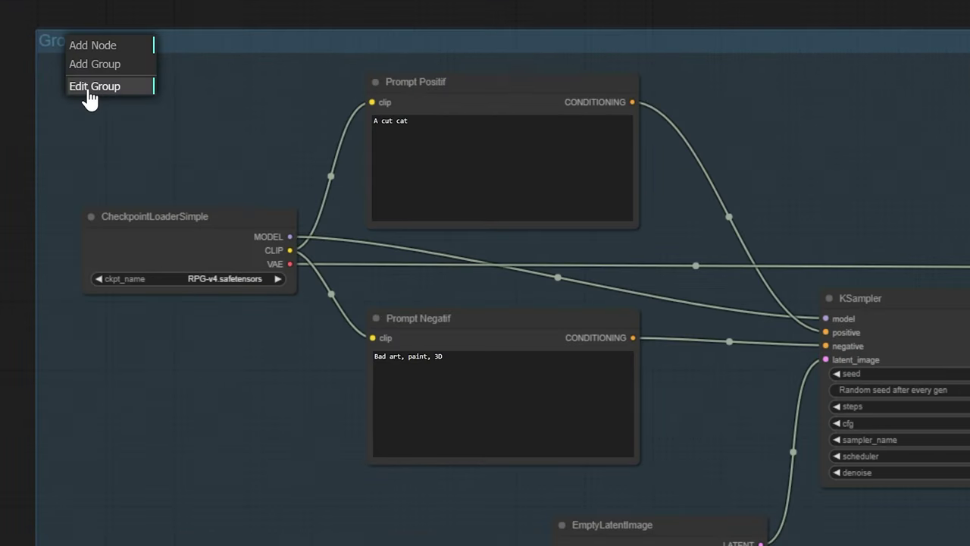
click(89, 90)
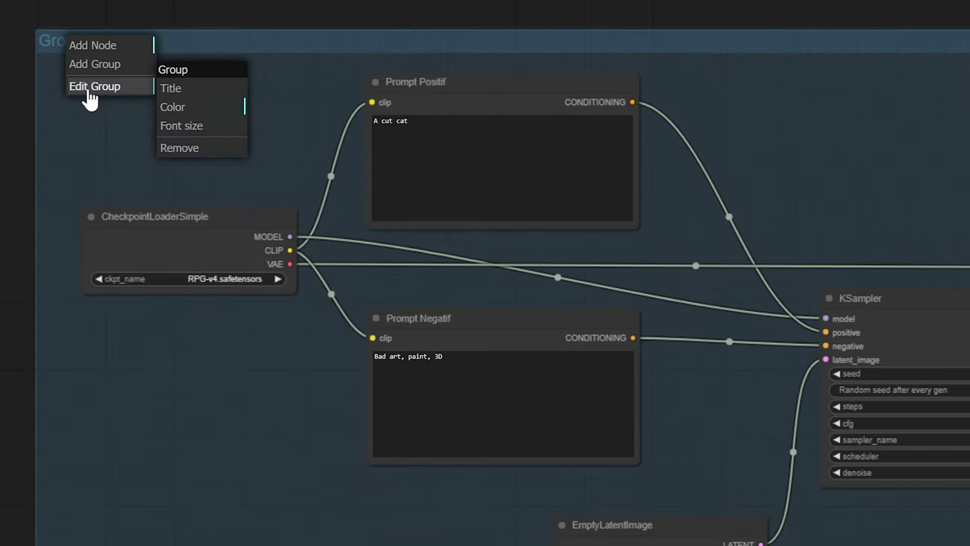
click(186, 90)
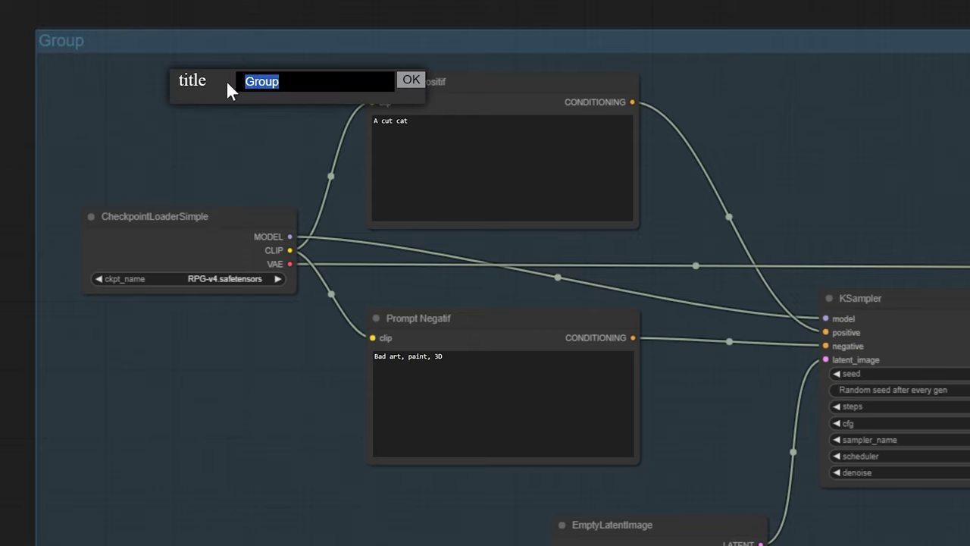
text(G)
text(eneration de base)
key(Return)
right_click(247, 44)
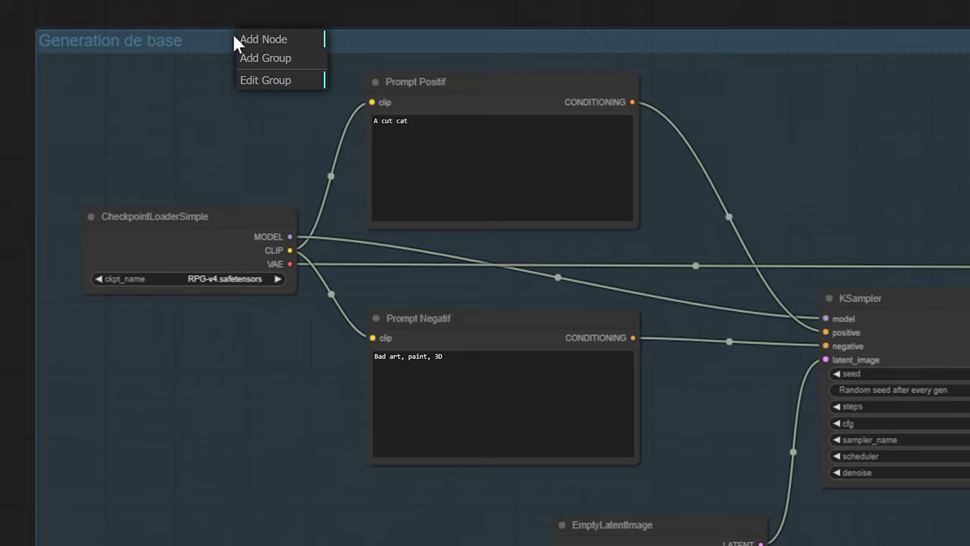
click(252, 83)
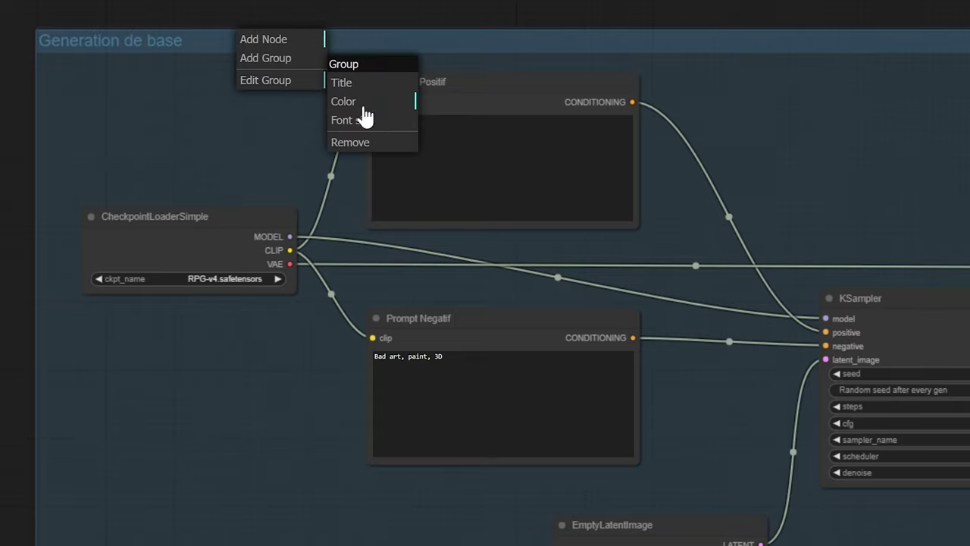
drag(683, 40, 676, 13)
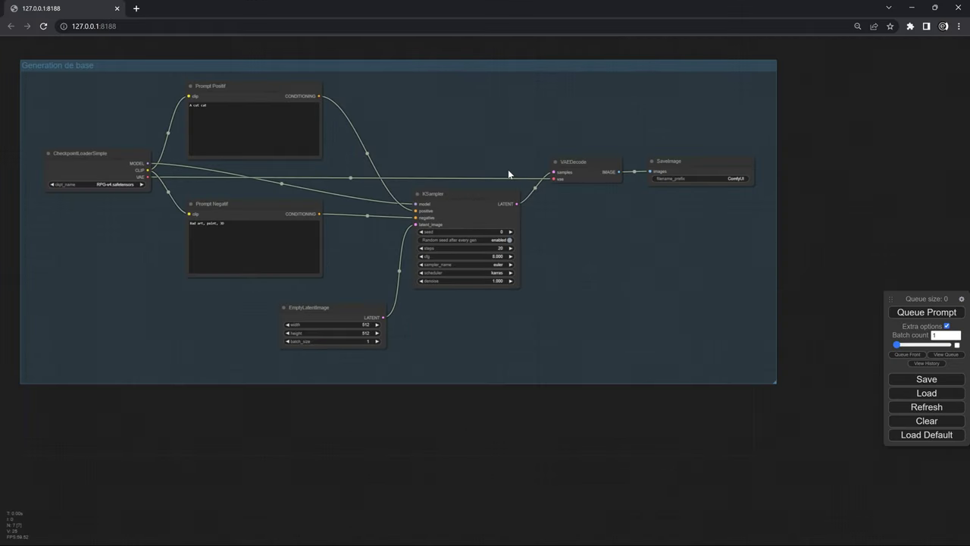
Step: Nudge VAEDecode up-left and lift EmptyLatentImage slightly for a cleaner layout
click(684, 184)
click(601, 168)
drag(601, 168, 598, 166)
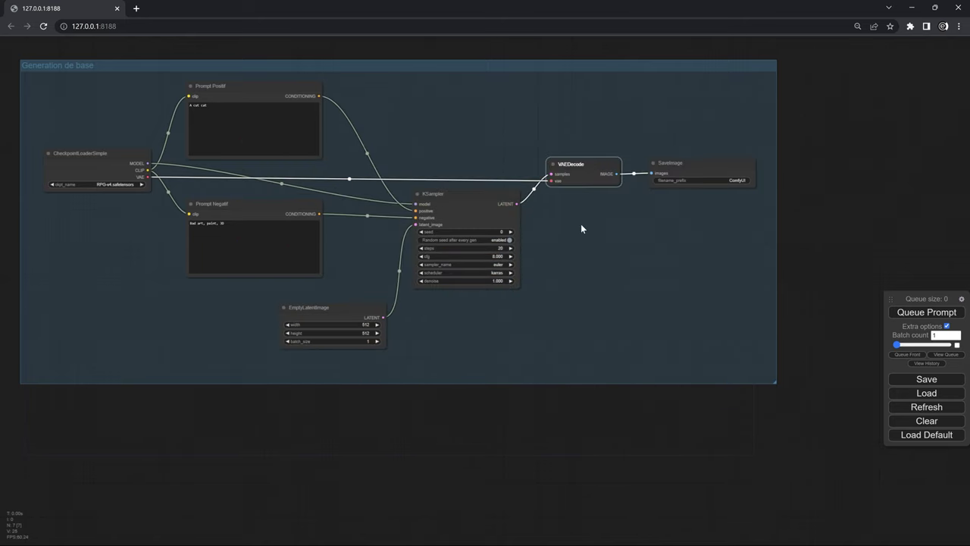
drag(349, 307, 350, 292)
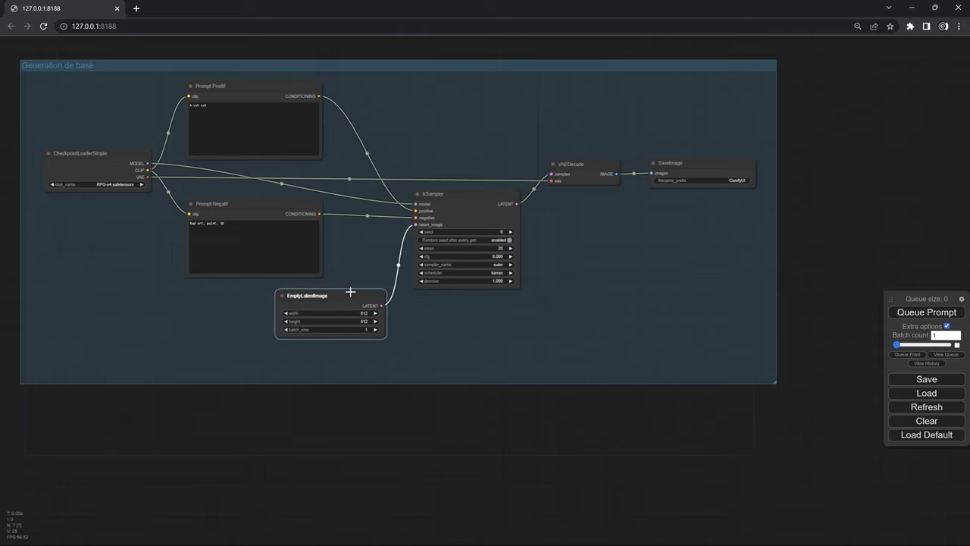
drag(653, 225, 542, 220)
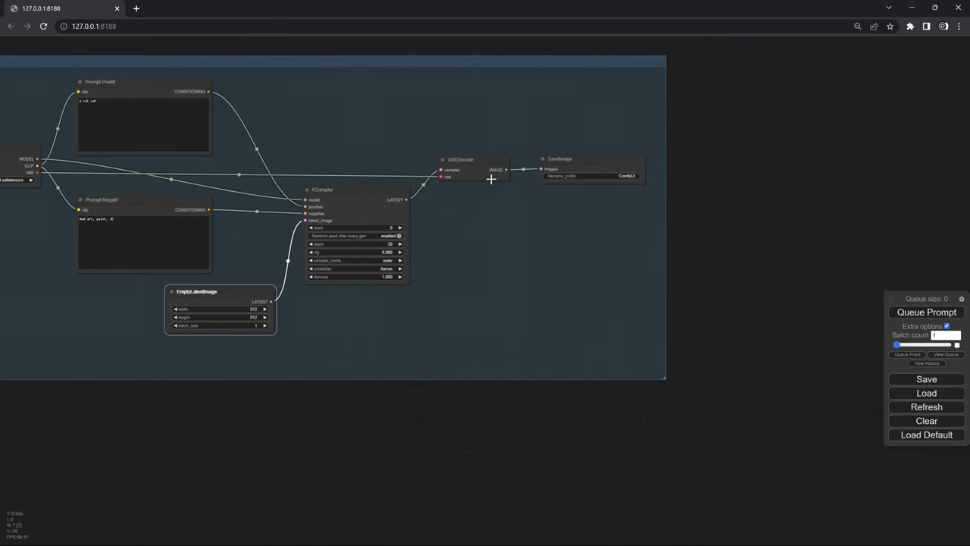
click(480, 164)
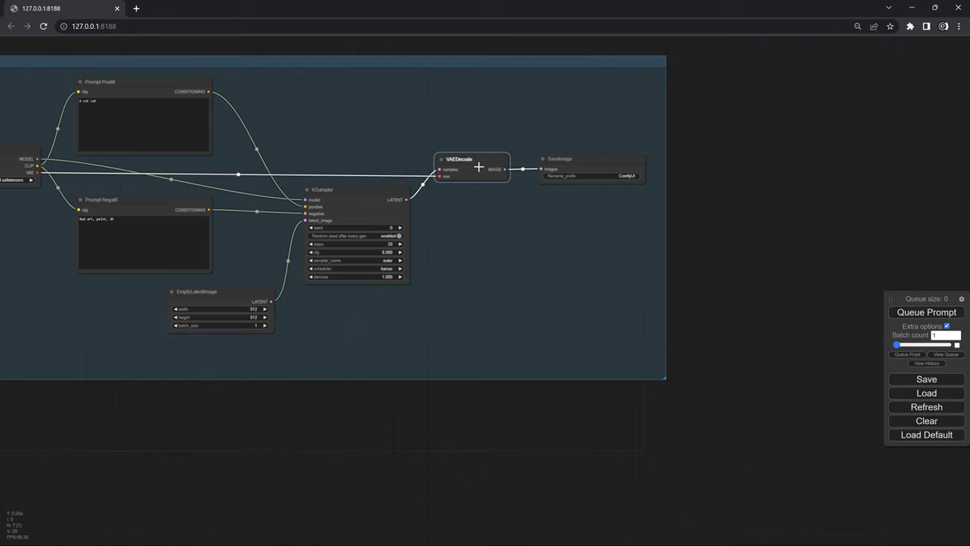
Step: Add an ImageScale node fed by the VAEDecode image output
scroll(540, 119, up, 3)
right_click(516, 115)
mouse_move(565, 78)
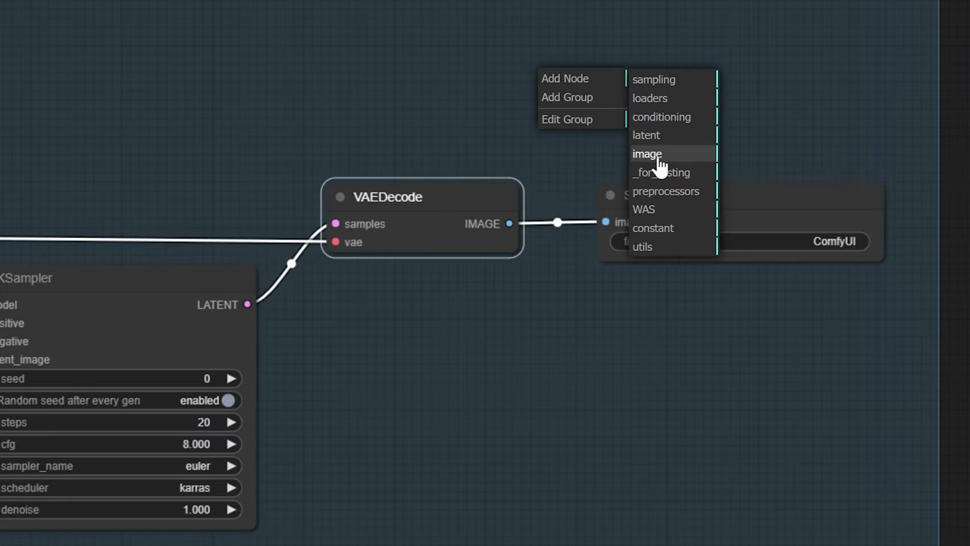
click(568, 154)
click(747, 86)
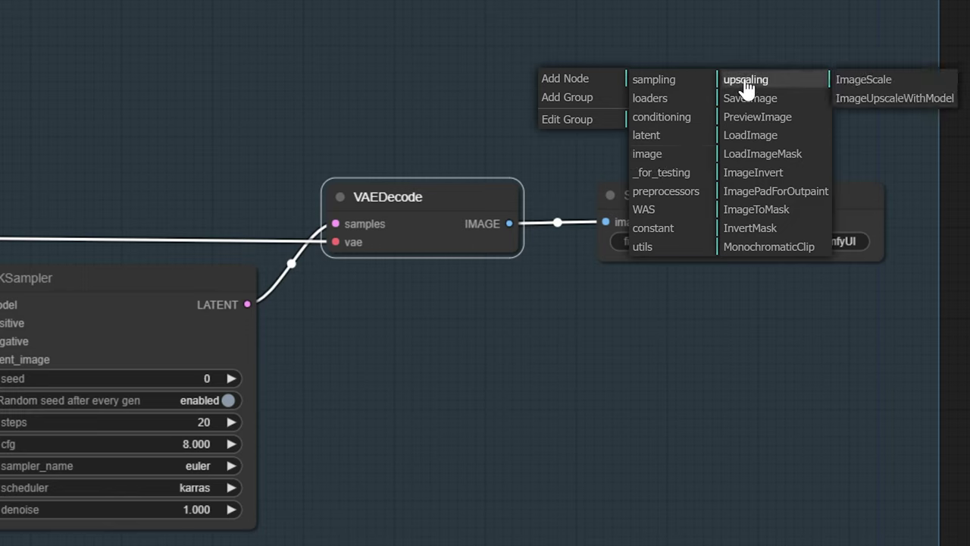
click(887, 82)
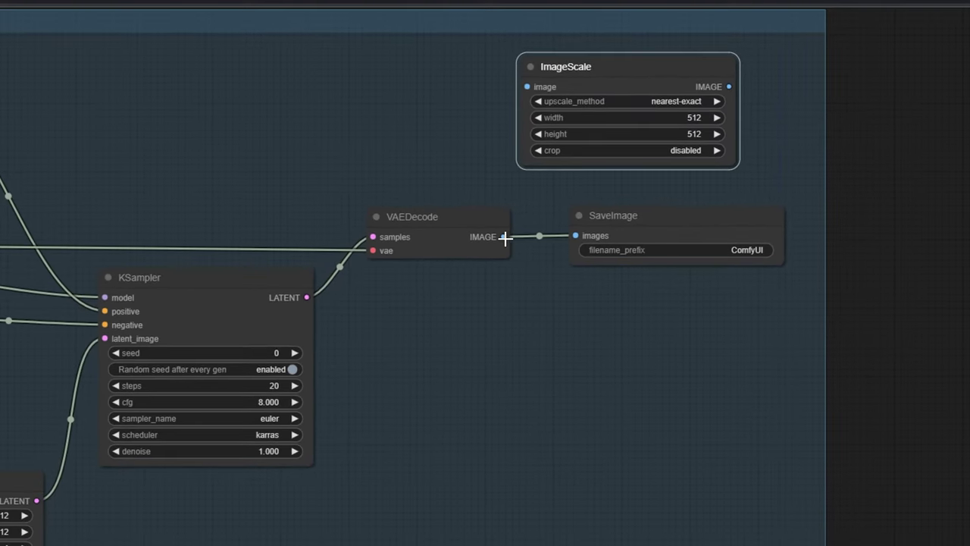
drag(505, 238, 527, 87)
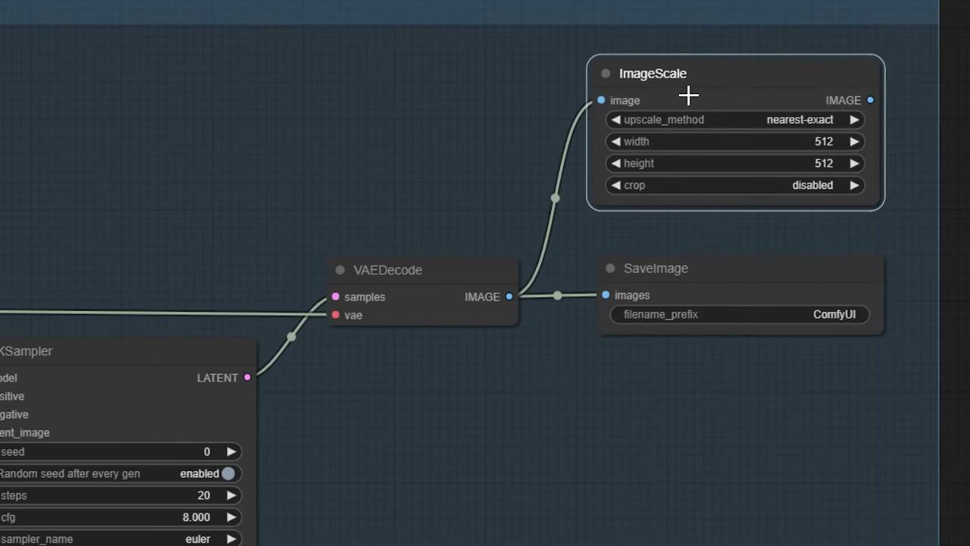
Step: Set ImageScale to 1024×1024 and route its output to SaveImage instead of VAEDecode
drag(688, 94, 700, 97)
click(867, 143)
drag(866, 142, 932, 151)
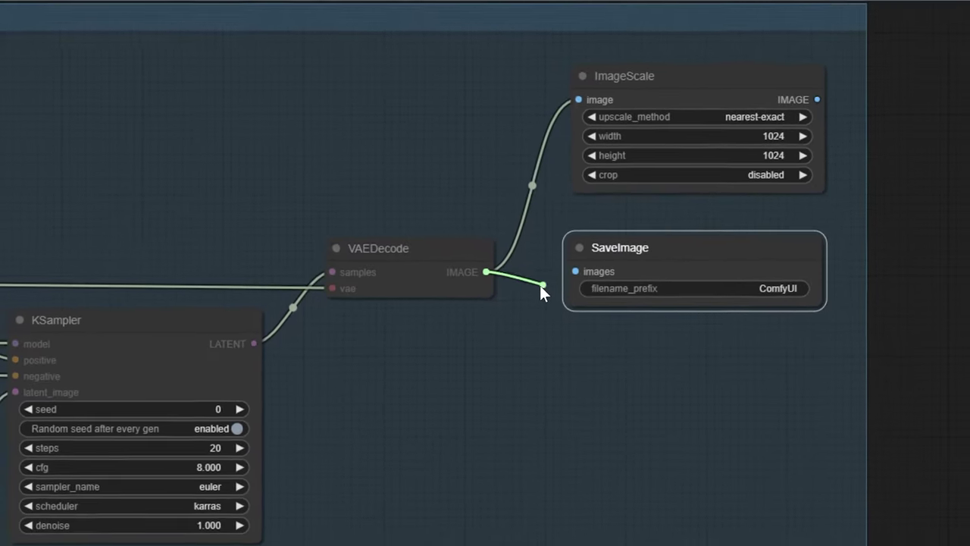
drag(594, 289, 539, 285)
drag(598, 221, 864, 91)
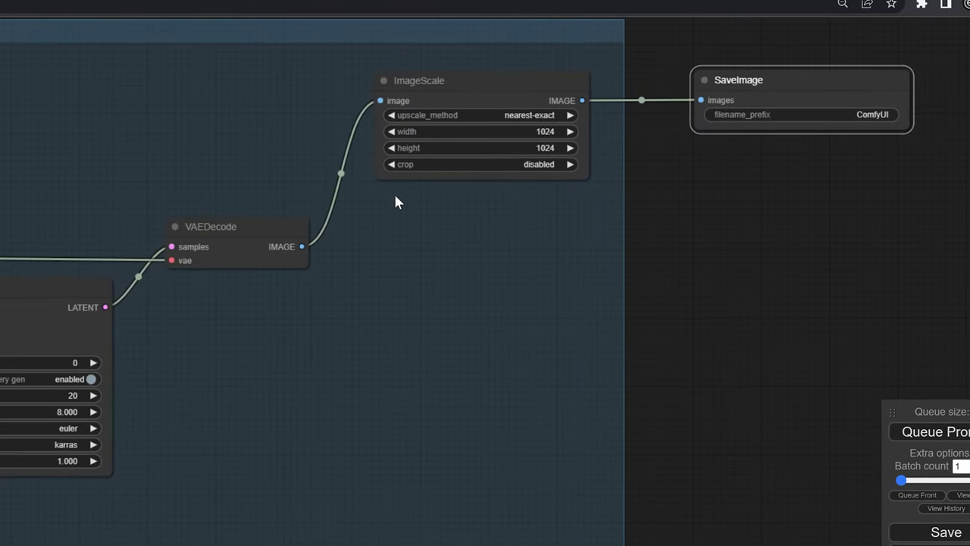
Step: Add a PreviewImage node wired to the VAEDecode image output
right_click(415, 260)
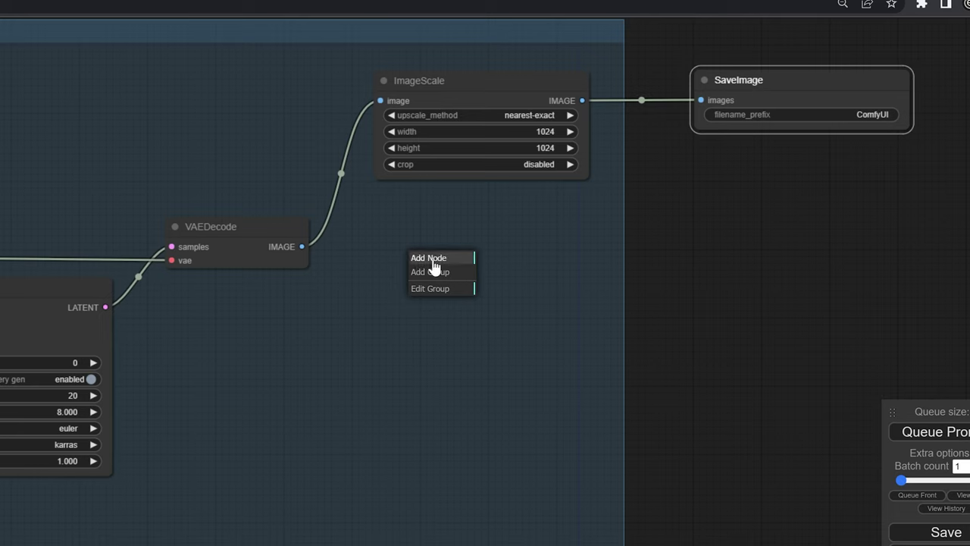
click(434, 262)
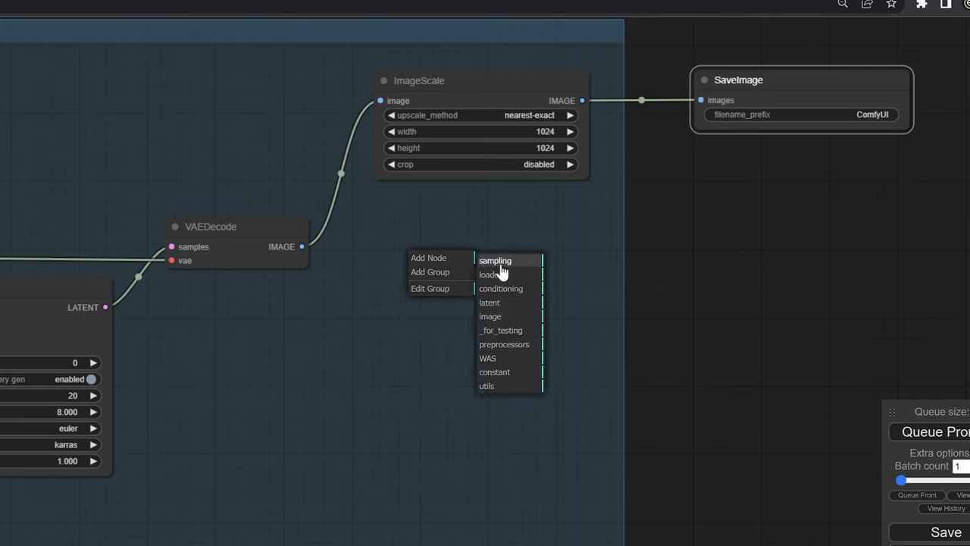
click(493, 318)
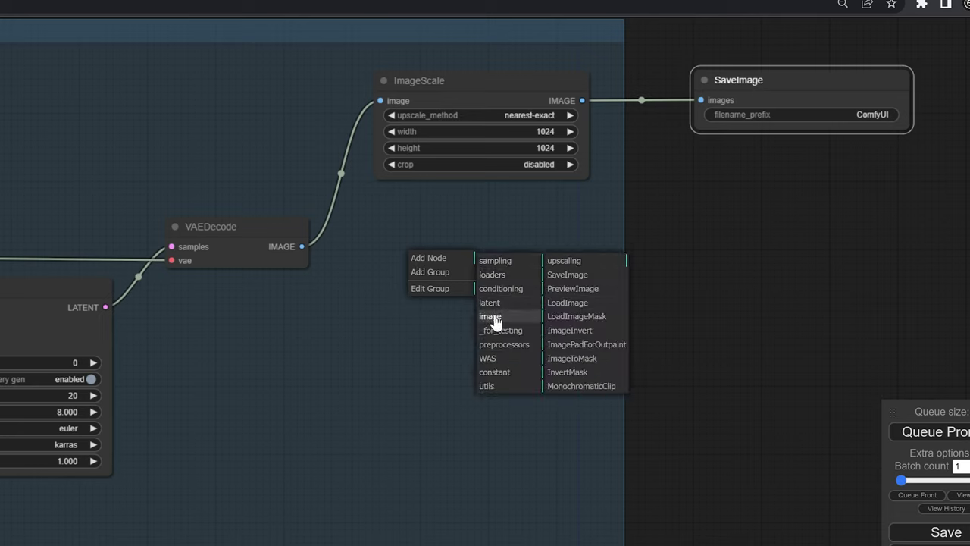
click(572, 289)
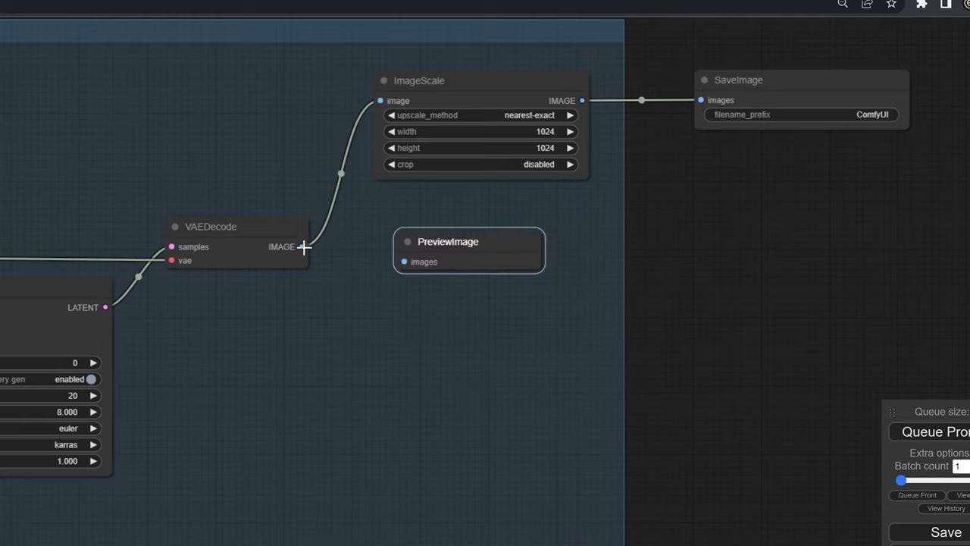
mouse_move(304, 247)
mouse_down()
mouse_move(404, 261)
mouse_move(452, 232)
mouse_up()
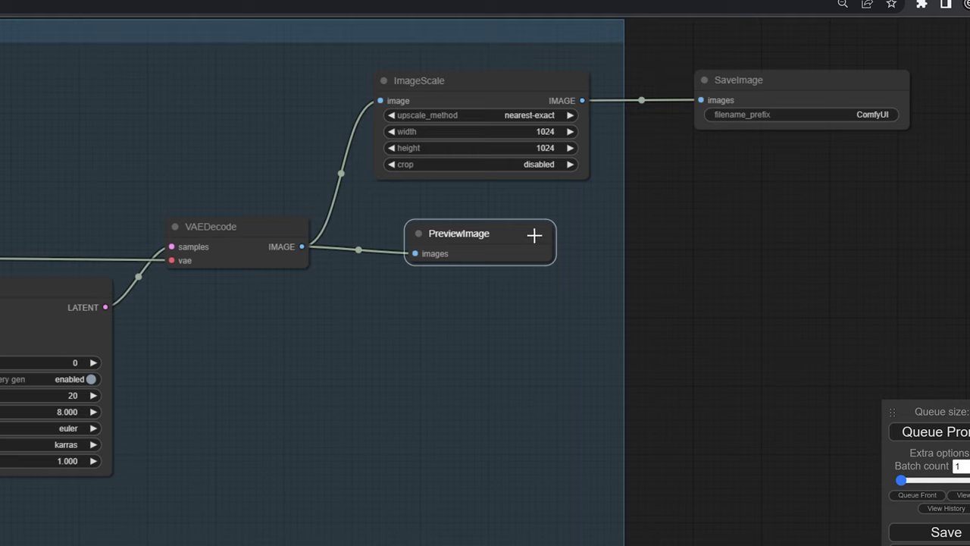
drag(535, 233, 541, 229)
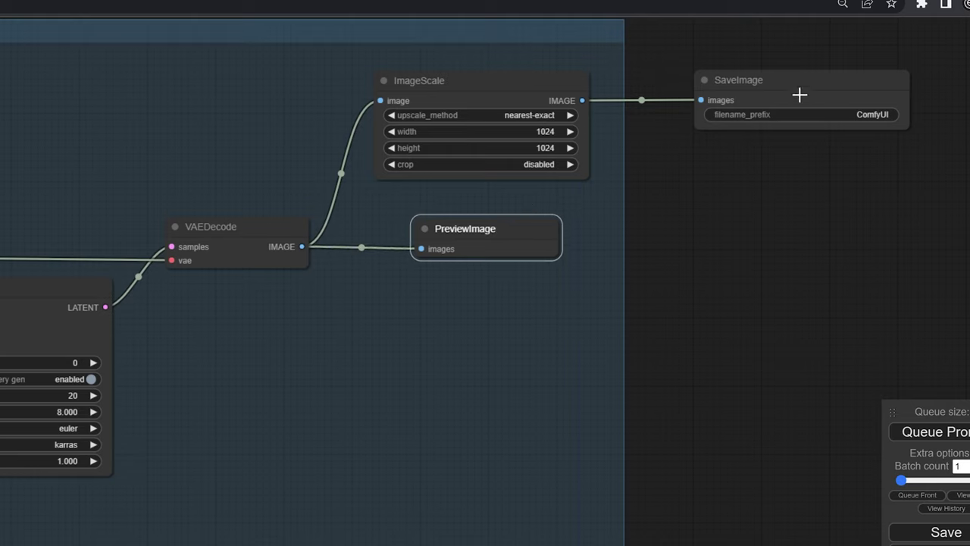
mouse_move(799, 96)
mouse_down()
mouse_move(823, 84)
mouse_move(812, 86)
mouse_up()
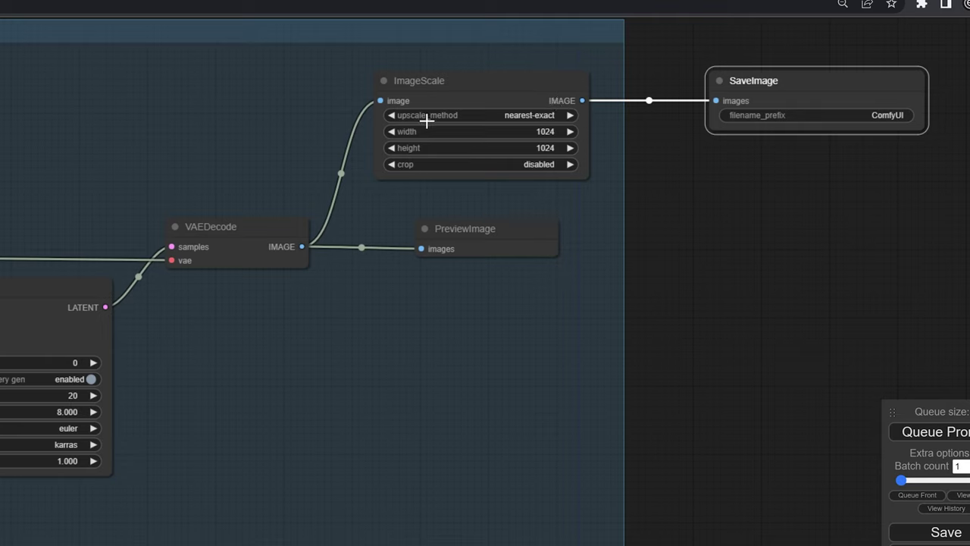
Step: Try another ImageScale upscale method, then revert it to nearest-exact
click(571, 115)
click(391, 116)
click(391, 115)
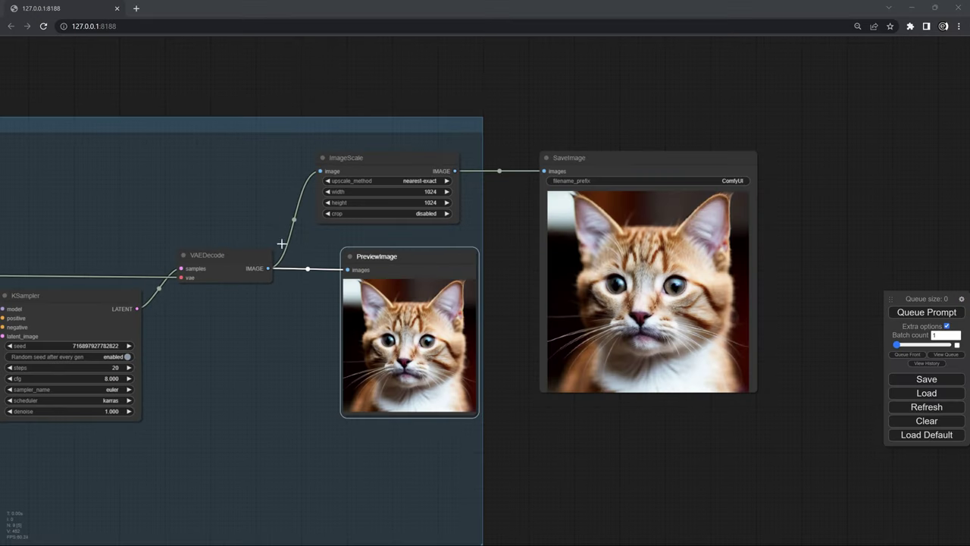
drag(196, 185, 506, 196)
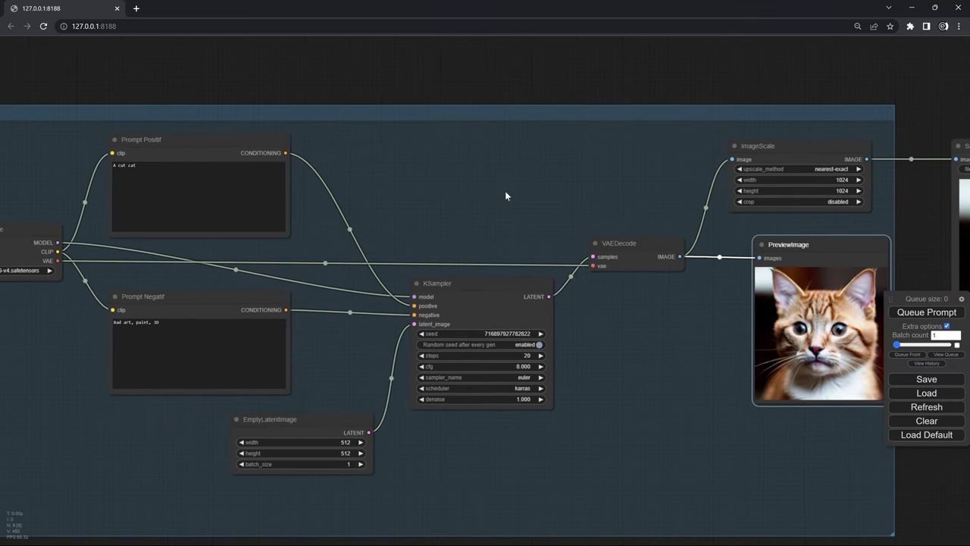
key(Tab)
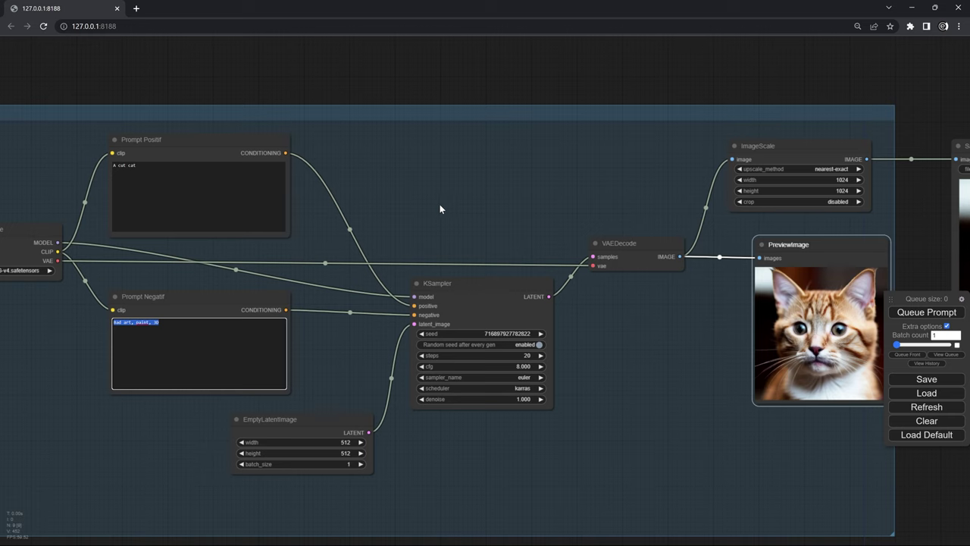
drag(655, 395, 164, 403)
scroll(494, 340, up, 2)
scroll(483, 344, up, 4)
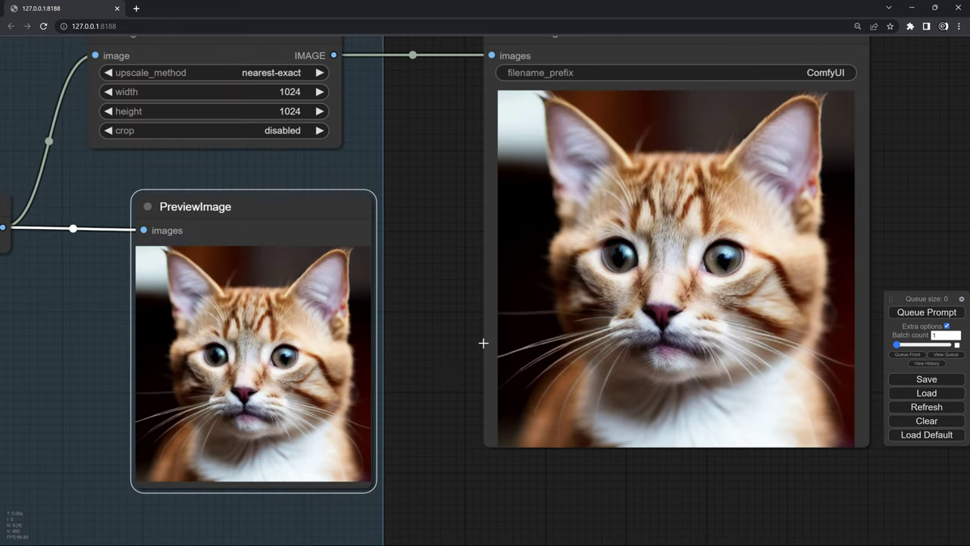
scroll(300, 375, up, 2)
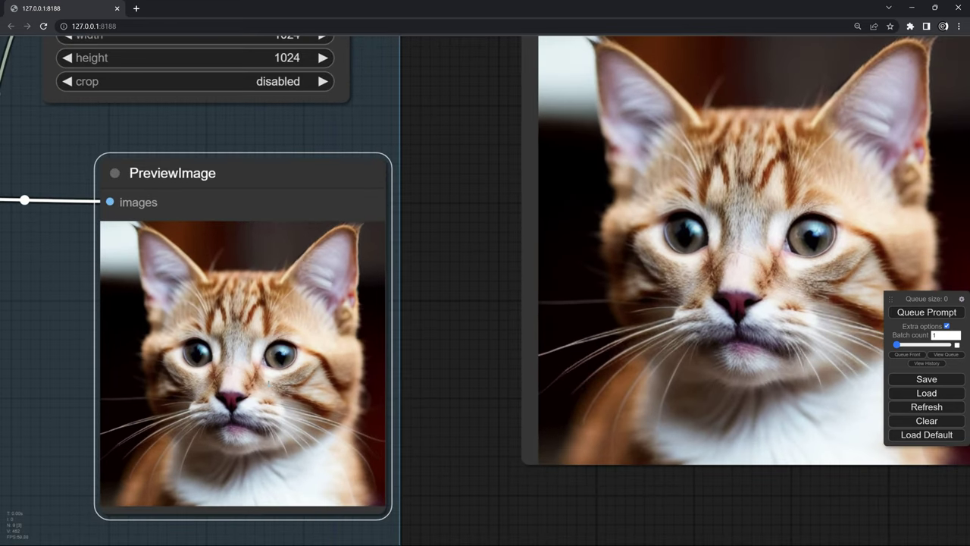
mouse_move(567, 291)
mouse_down()
mouse_move(368, 321)
mouse_move(532, 319)
mouse_up()
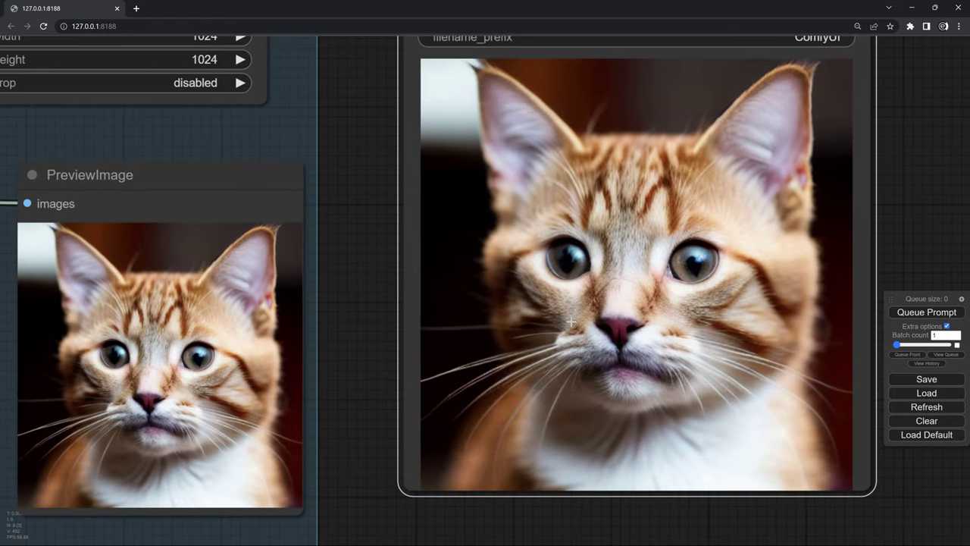
scroll(374, 267, down, 4)
scroll(373, 261, down, 4)
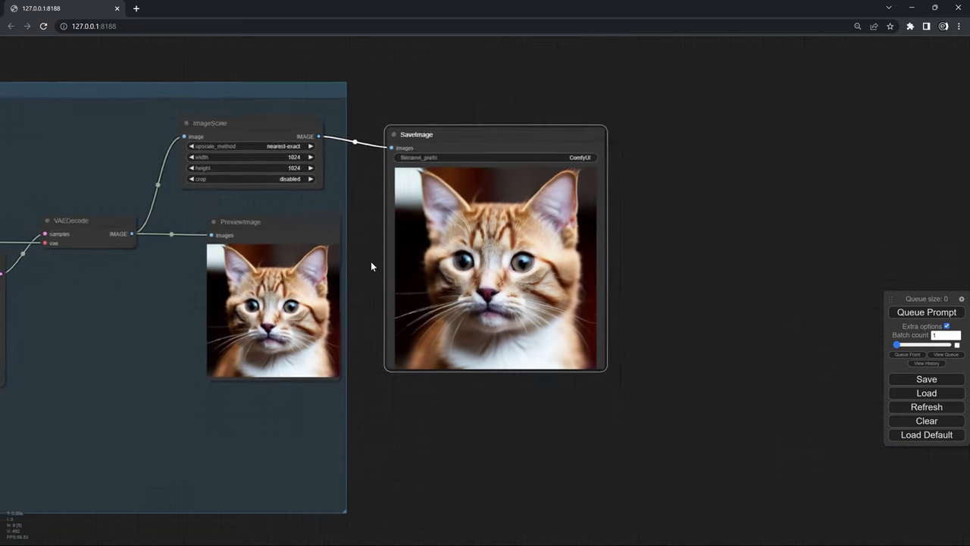
scroll(370, 262, down, 3)
scroll(406, 250, up, 3)
scroll(405, 250, up, 3)
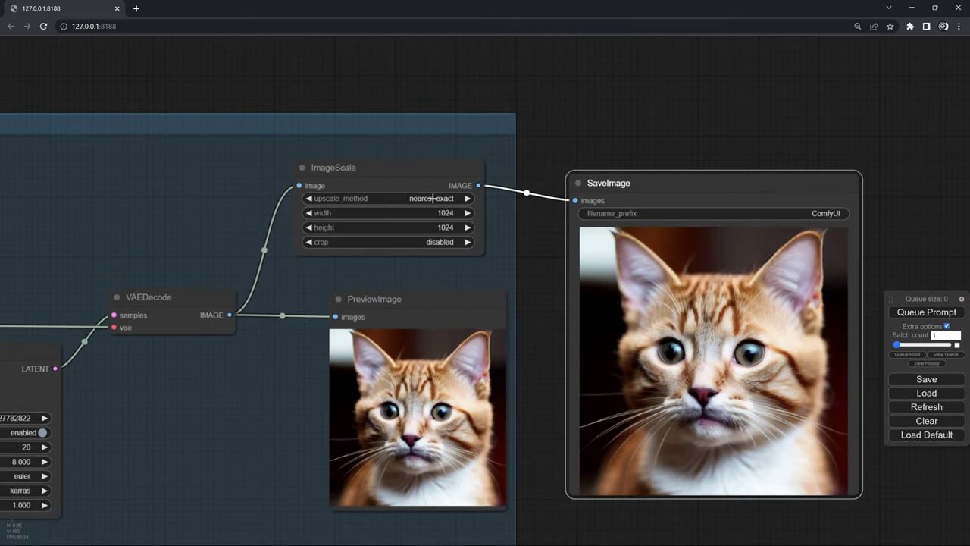
scroll(539, 260, down, 2)
Step: Move ImageScale and SaveImage out of the Generation de base group, side by side
scroll(539, 260, down, 3)
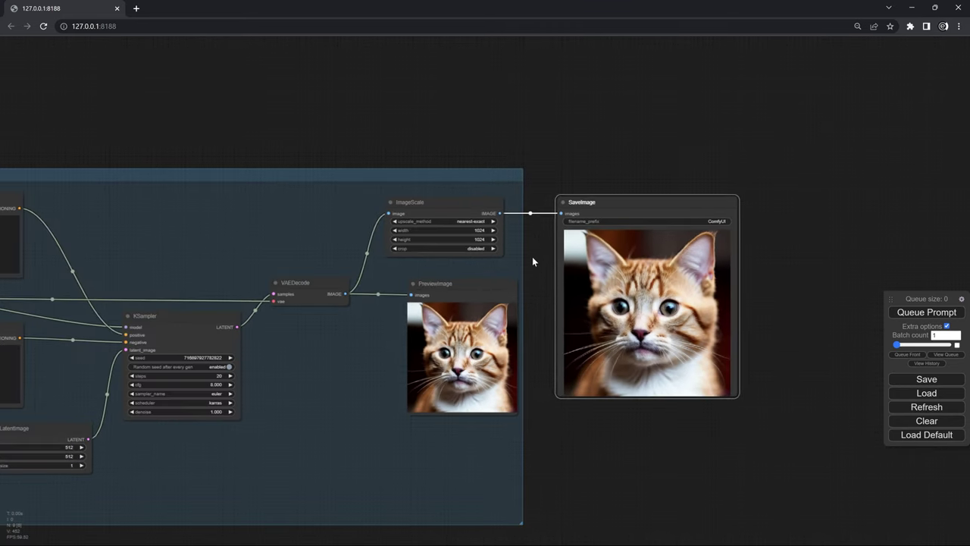
drag(532, 256, 341, 230)
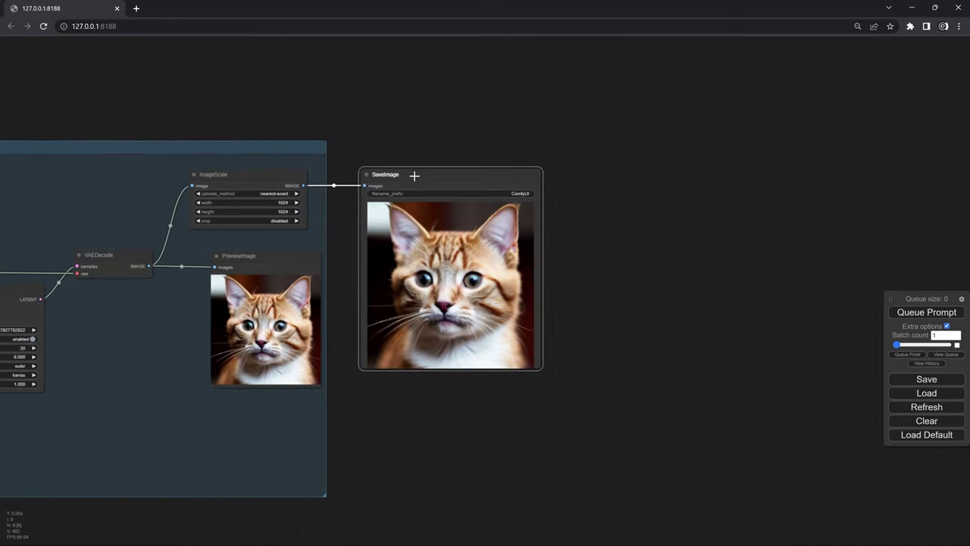
drag(415, 175, 627, 172)
drag(239, 174, 485, 174)
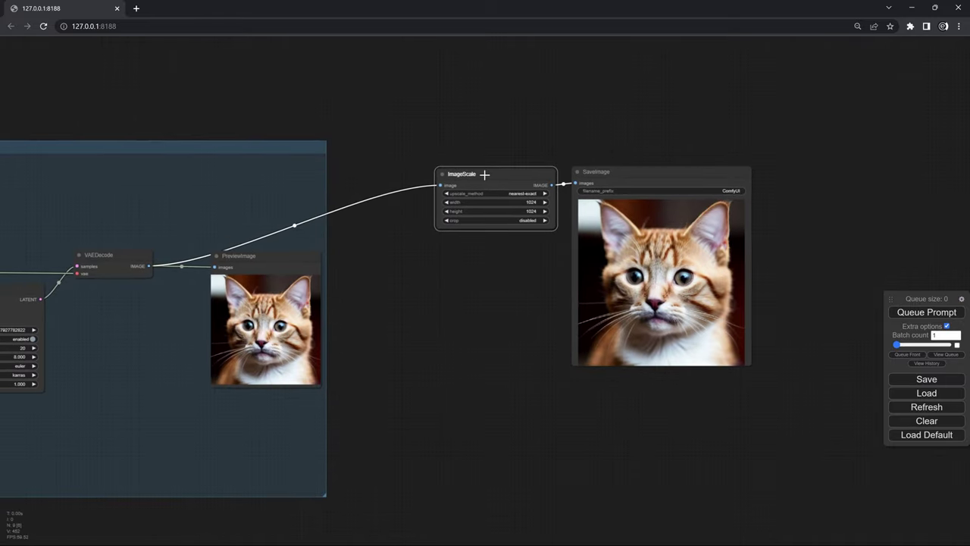
drag(281, 256, 276, 285)
Step: Add a red group enclosing ImageScale and SaveImage
right_click(410, 131)
click(429, 134)
drag(471, 156, 775, 391)
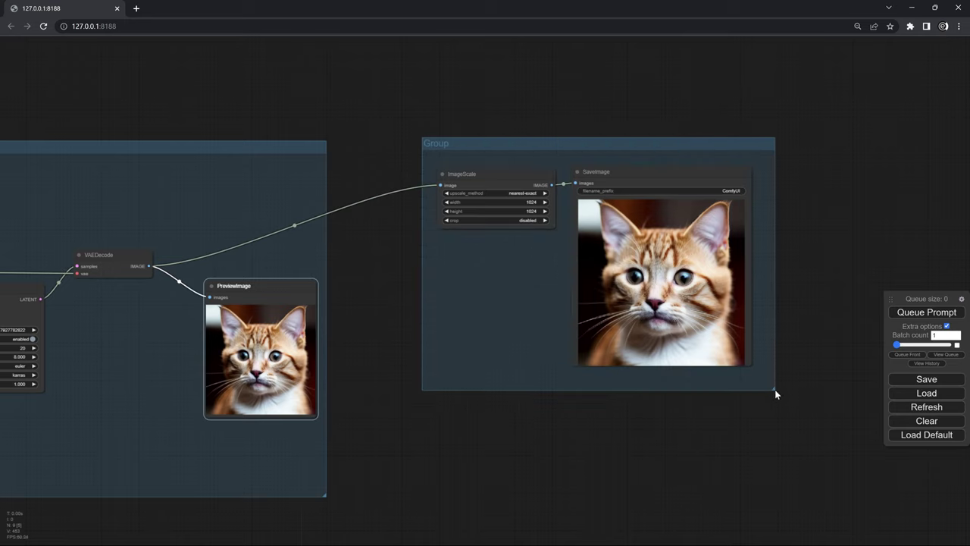
right_click(454, 145)
click(462, 164)
click(501, 173)
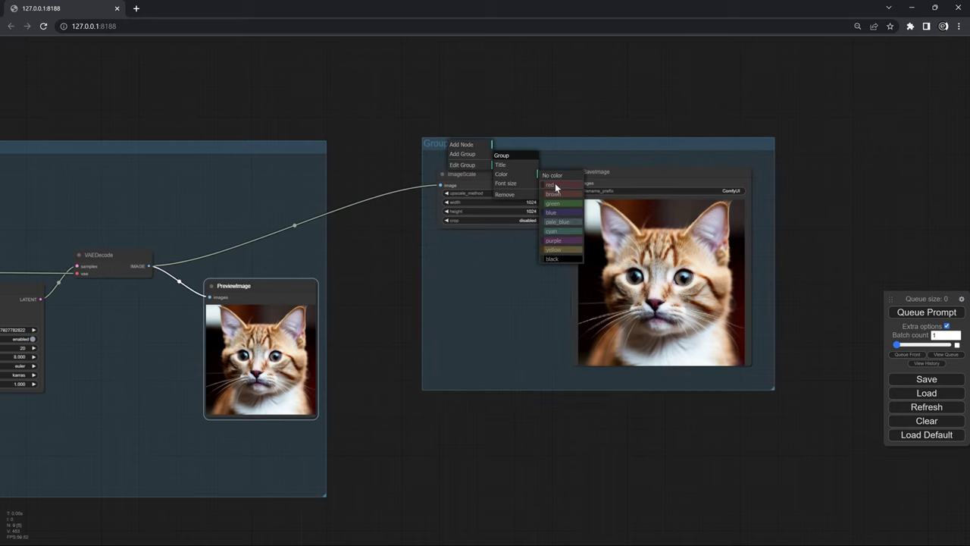
click(555, 185)
double_click(415, 148)
Step: Title the new group 'Agrandissement de base'
right_click(441, 141)
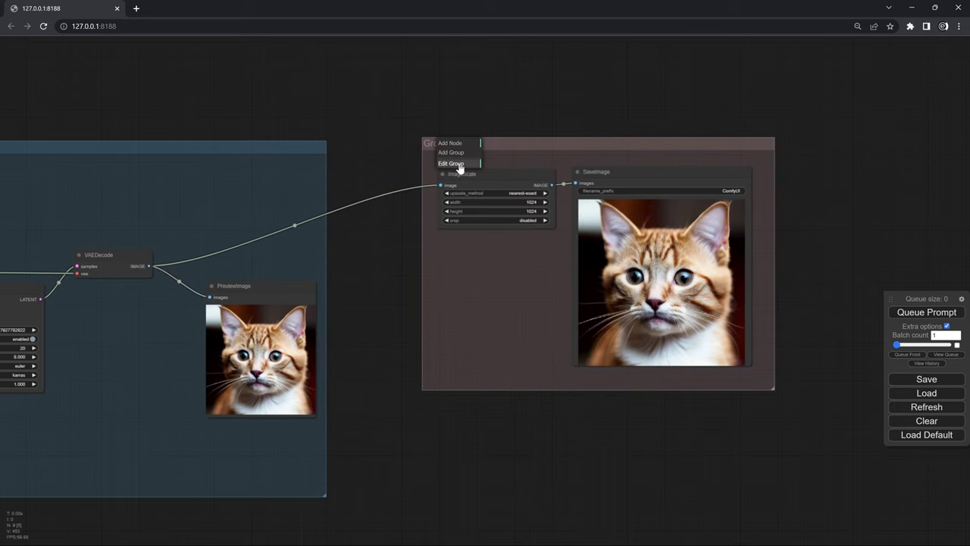
click(460, 165)
click(502, 165)
text(Agrandissement de base)
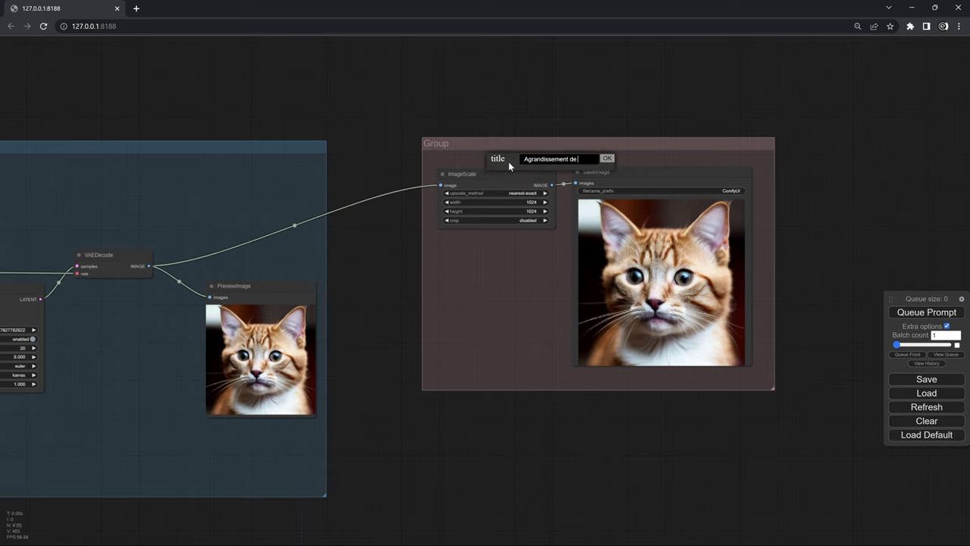
key(Return)
mouse_move(392, 277)
mouse_down()
mouse_move(483, 273)
mouse_move(519, 255)
mouse_up()
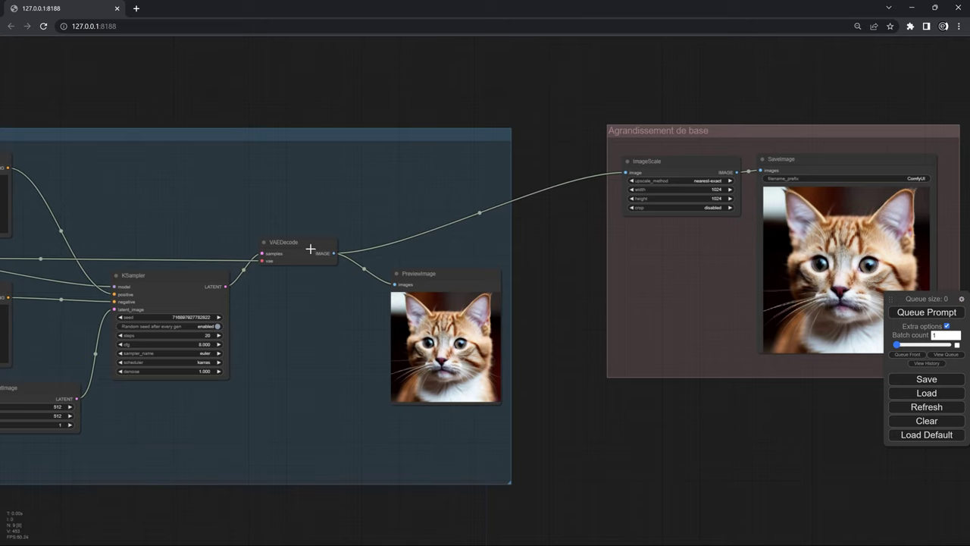
drag(310, 248, 313, 245)
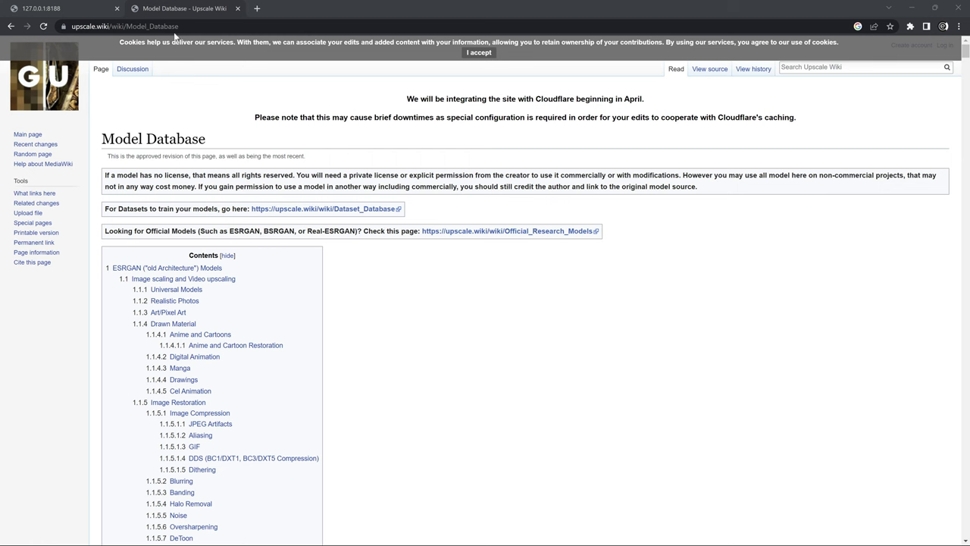
Step: Browse the Model Database page and jump to its Universal Models table
scroll(354, 279, down, 2)
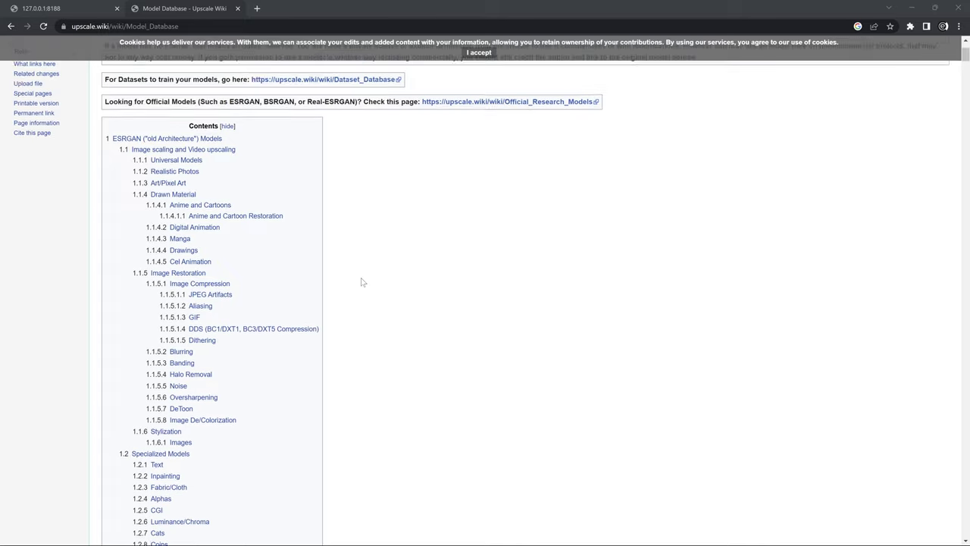
scroll(379, 279, down, 2)
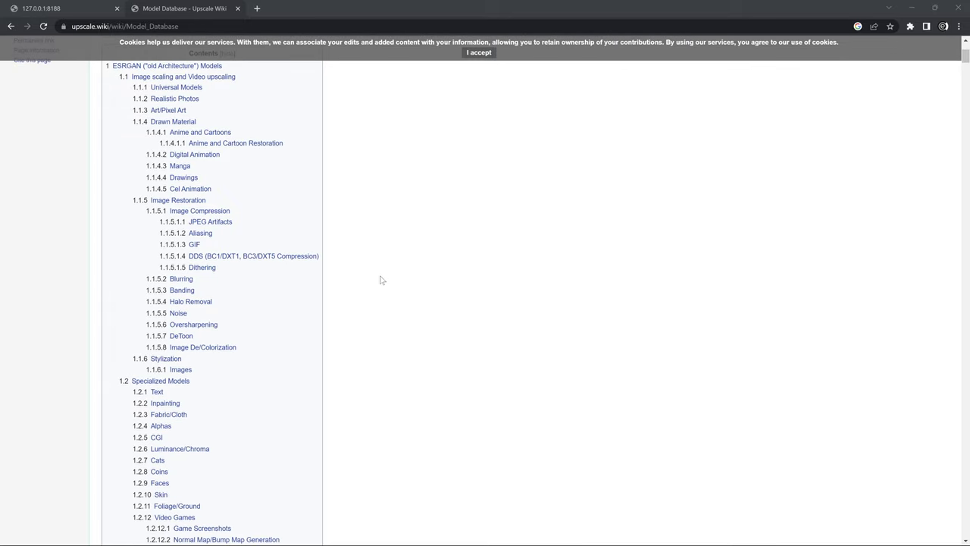
scroll(383, 257, down, 2)
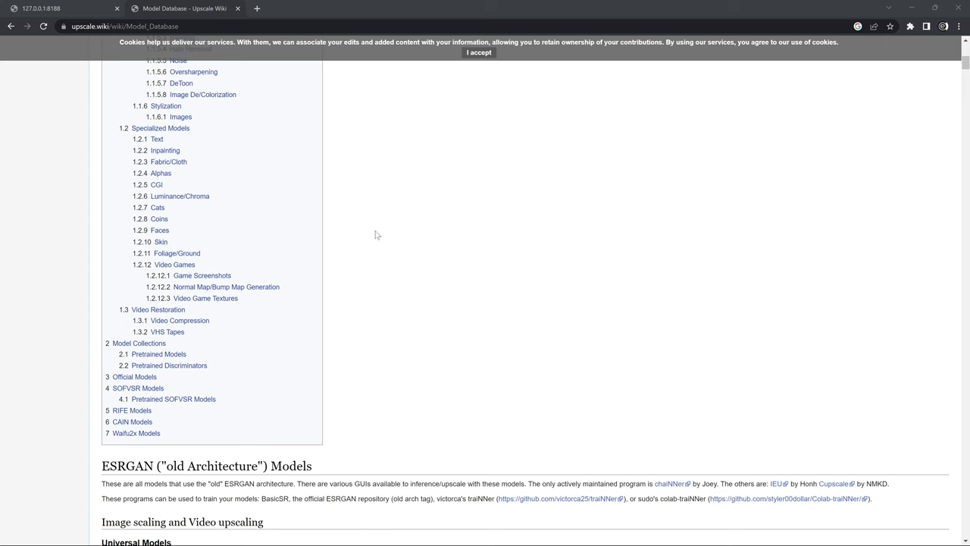
scroll(377, 235, down, 2)
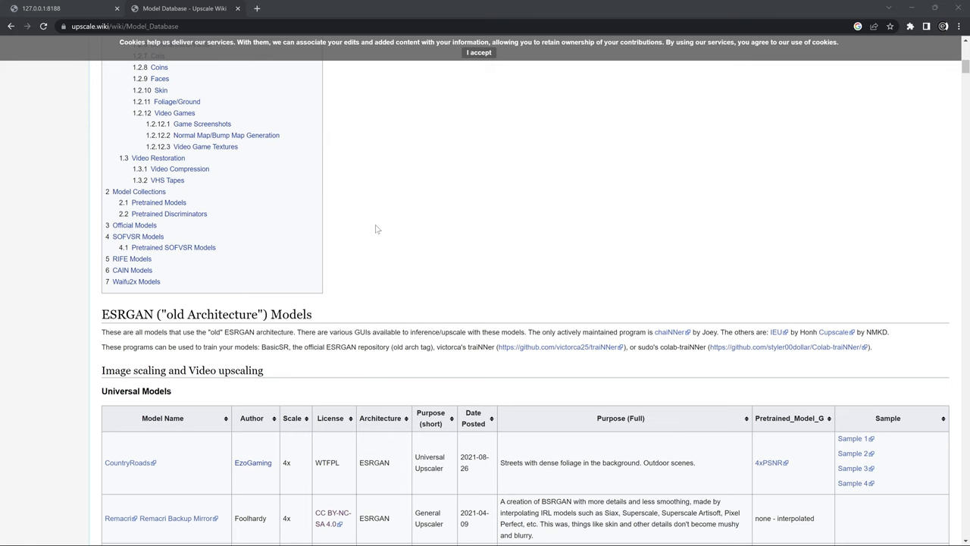
scroll(377, 229, up, 3)
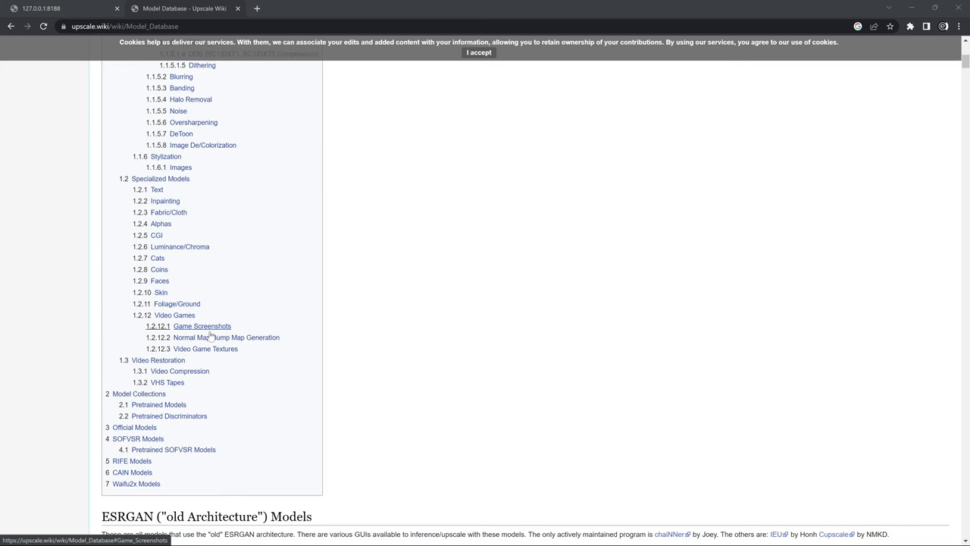
scroll(212, 331, up, 5)
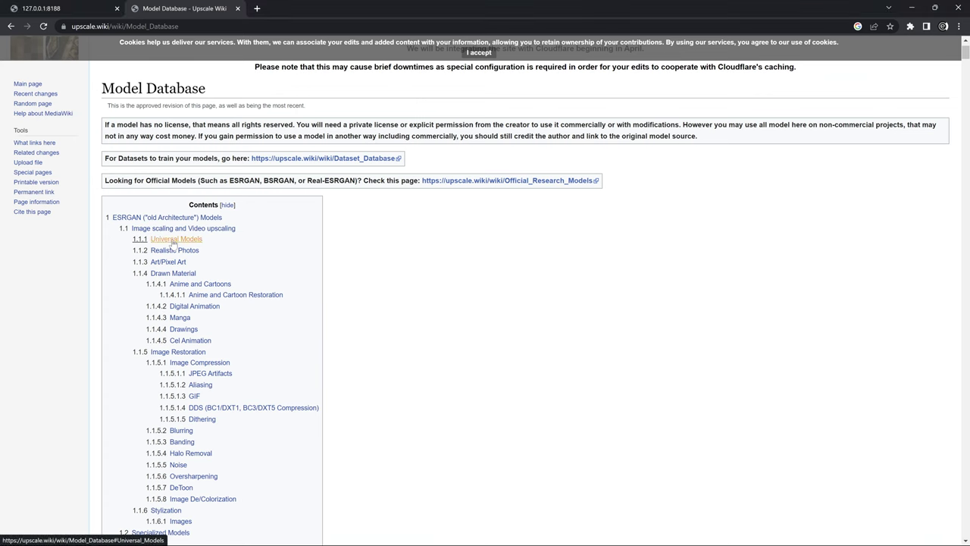
click(174, 242)
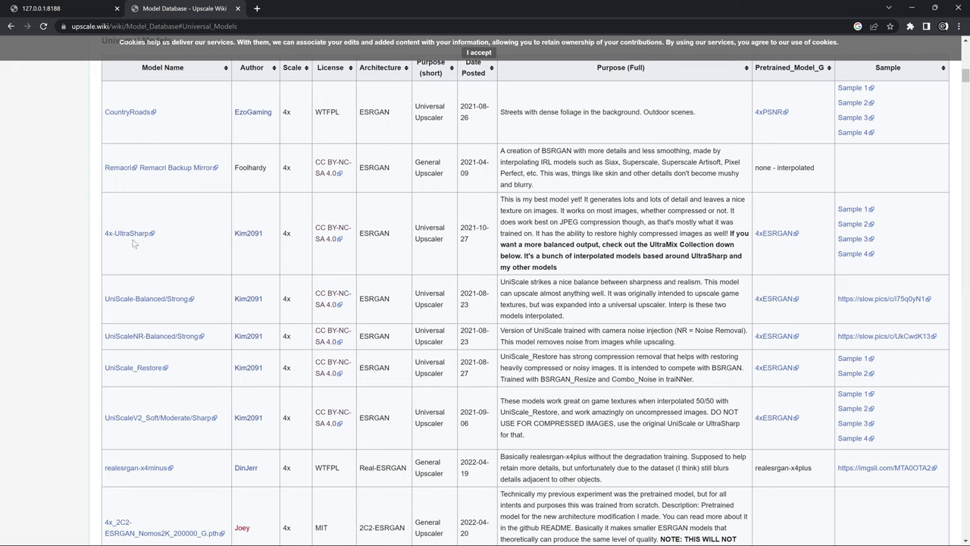
Step: Download the UltraSharp.zip archive into ComfyUI\models\upscale_models
click(125, 233)
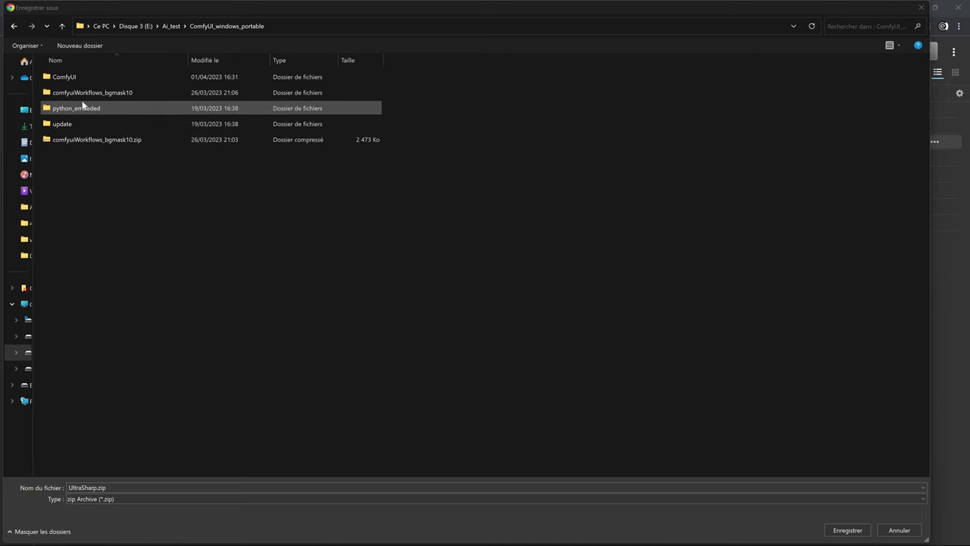
double_click(74, 79)
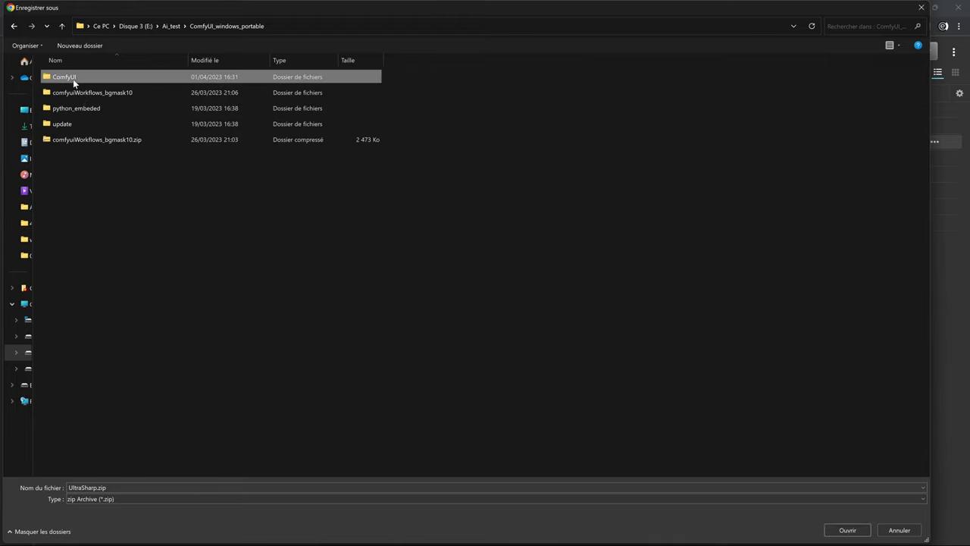
double_click(69, 204)
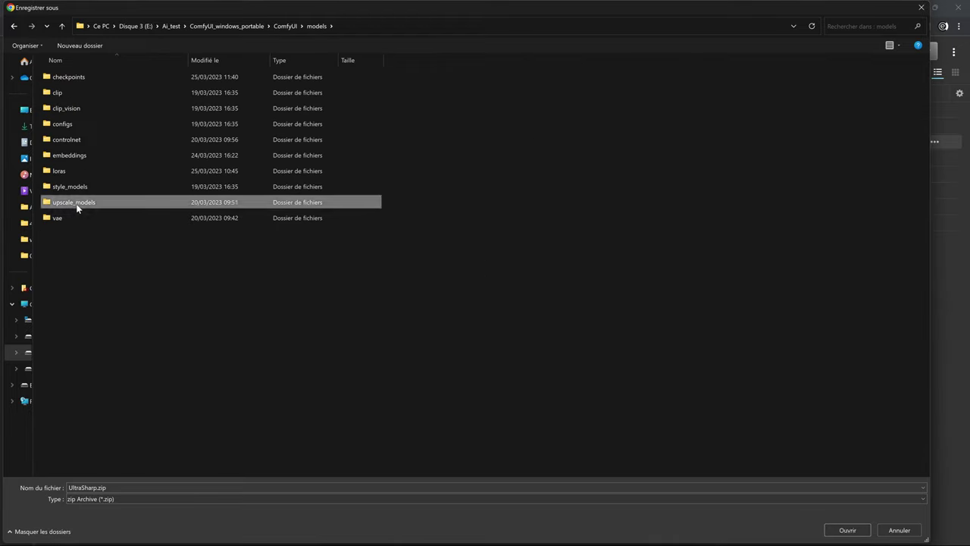
double_click(78, 203)
right_click(103, 195)
click(313, 317)
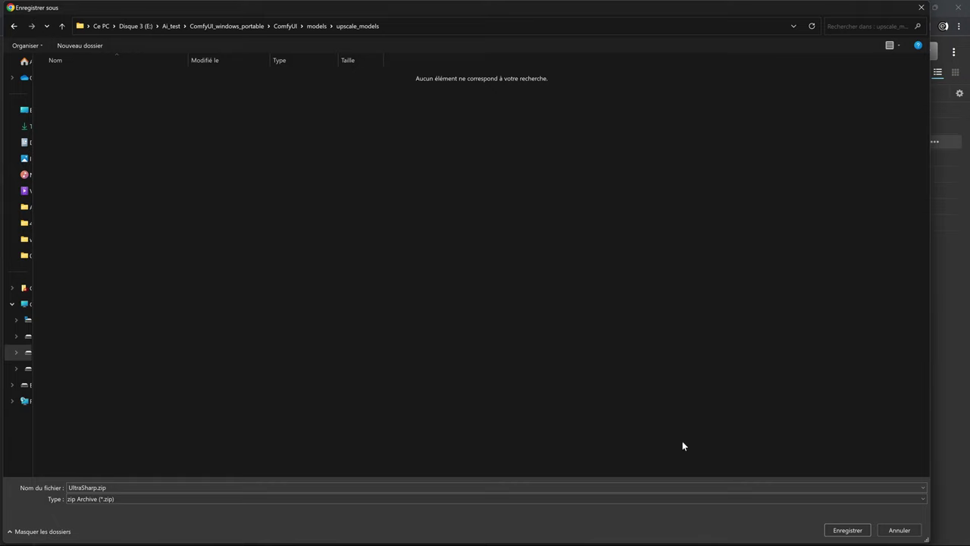
click(839, 528)
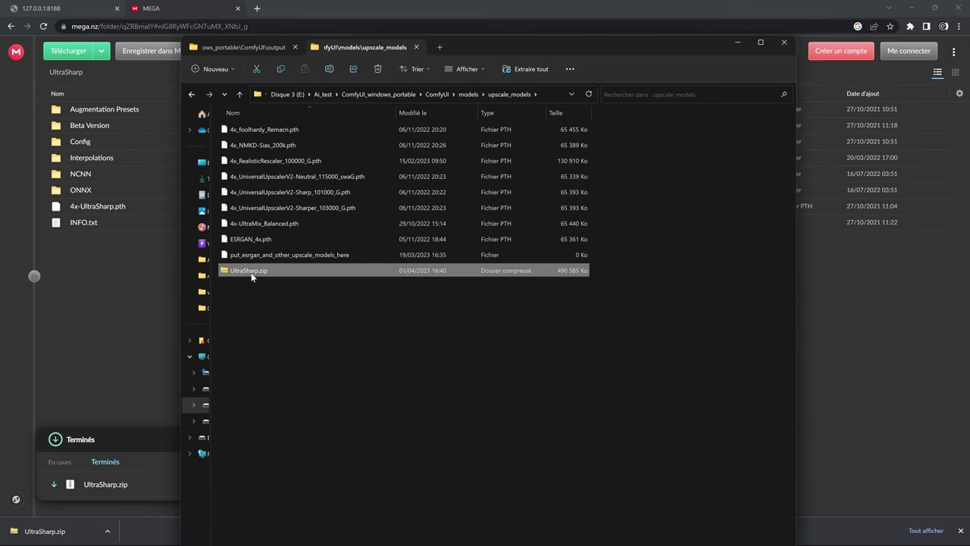
Step: Extract UltraSharp.zip and inspect the extracted UltraSharp folder
right_click(252, 276)
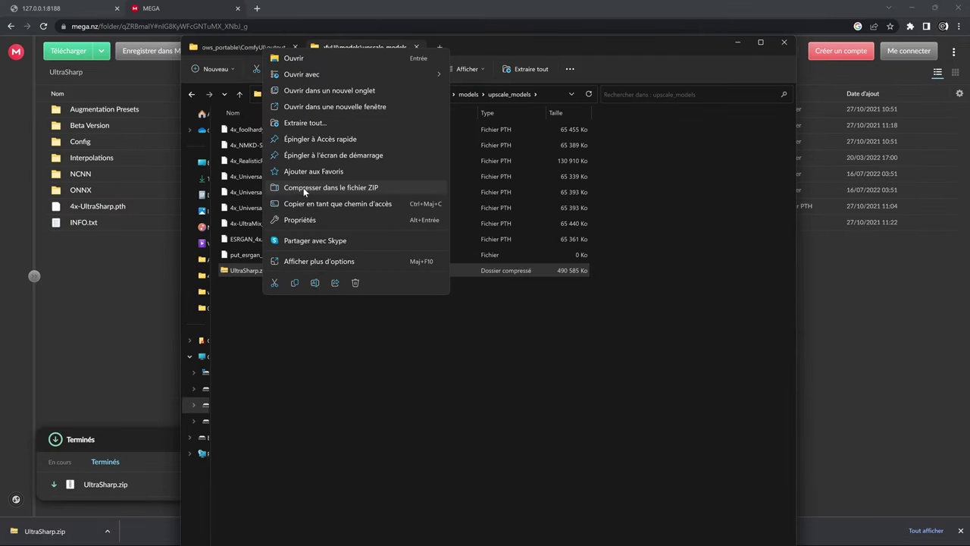
click(304, 187)
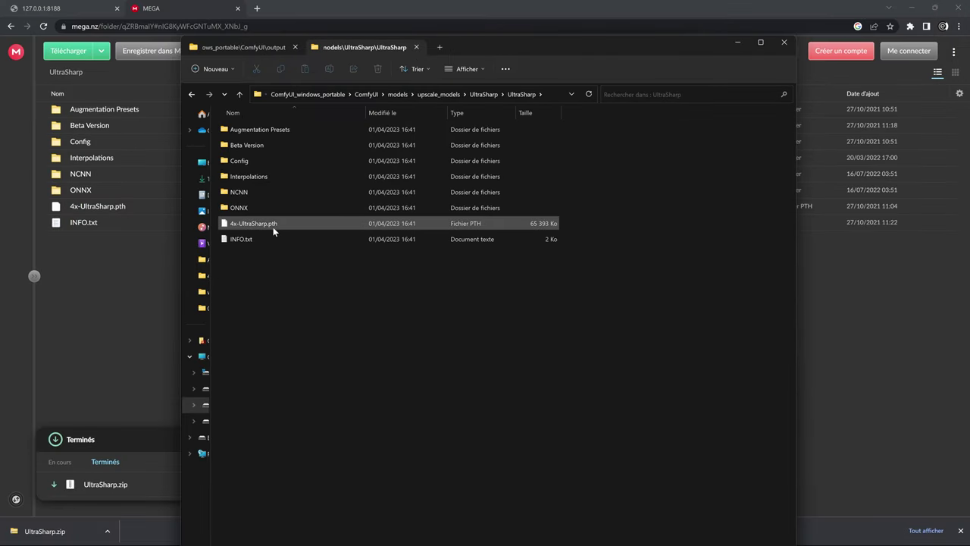
click(247, 145)
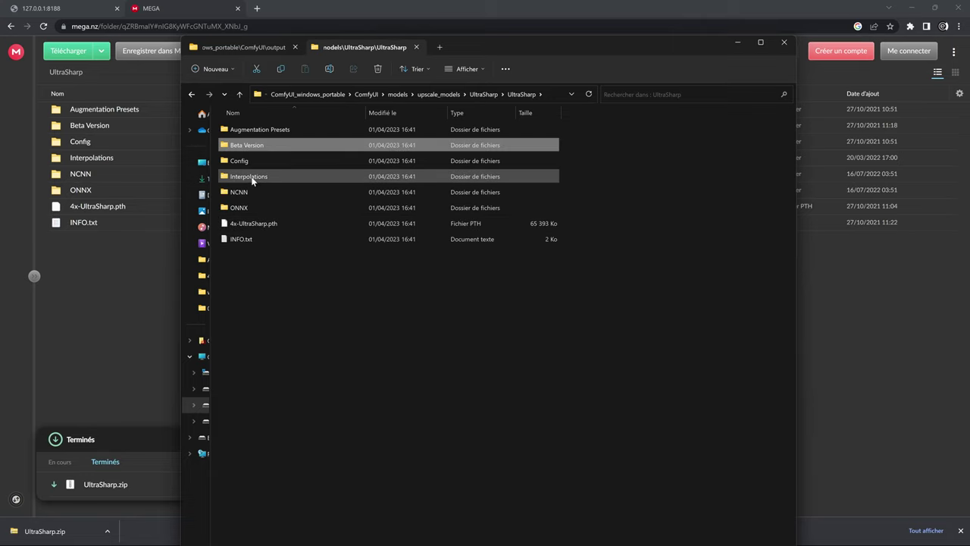
double_click(240, 194)
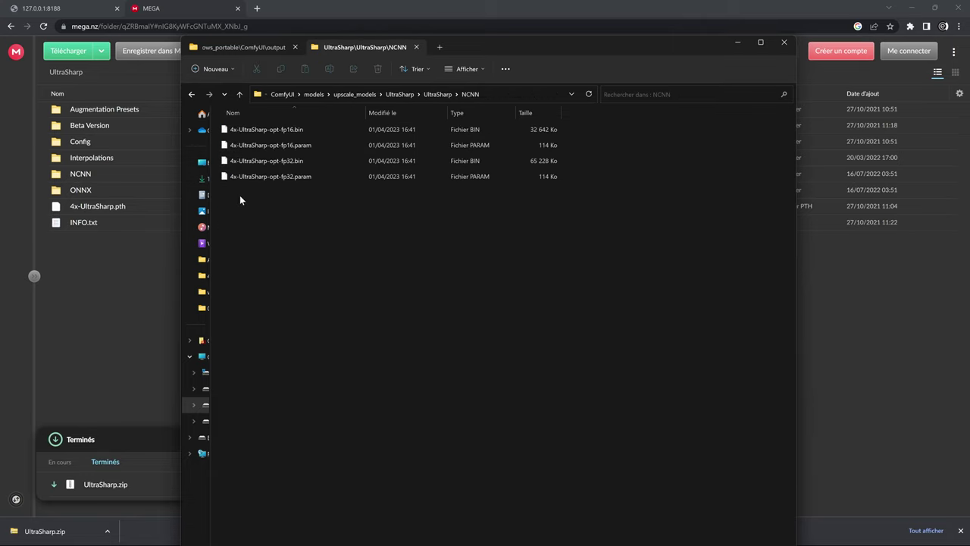
click(239, 94)
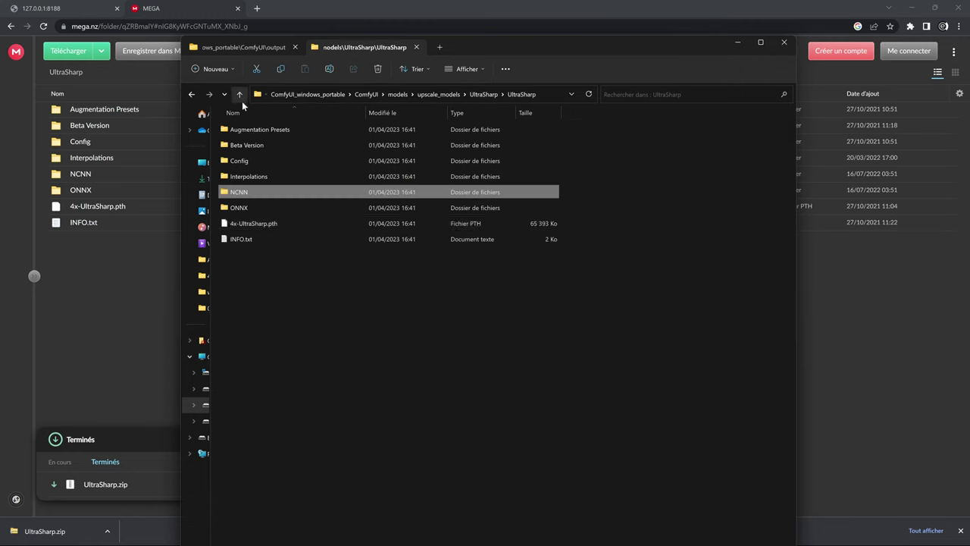
Step: Copy 4x-UltraSharp.pth and paste it into the upscale_models folder
right_click(258, 225)
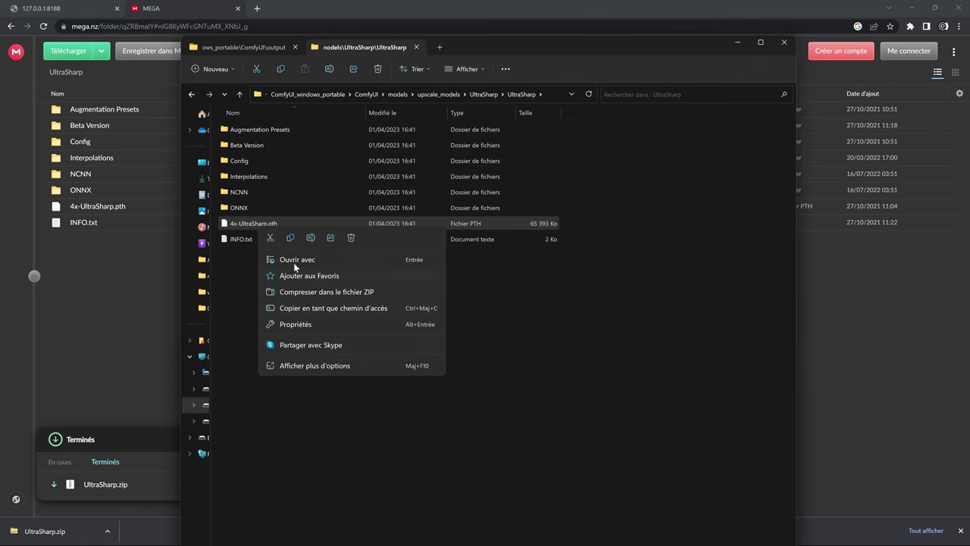
click(290, 237)
click(239, 94)
right_click(285, 328)
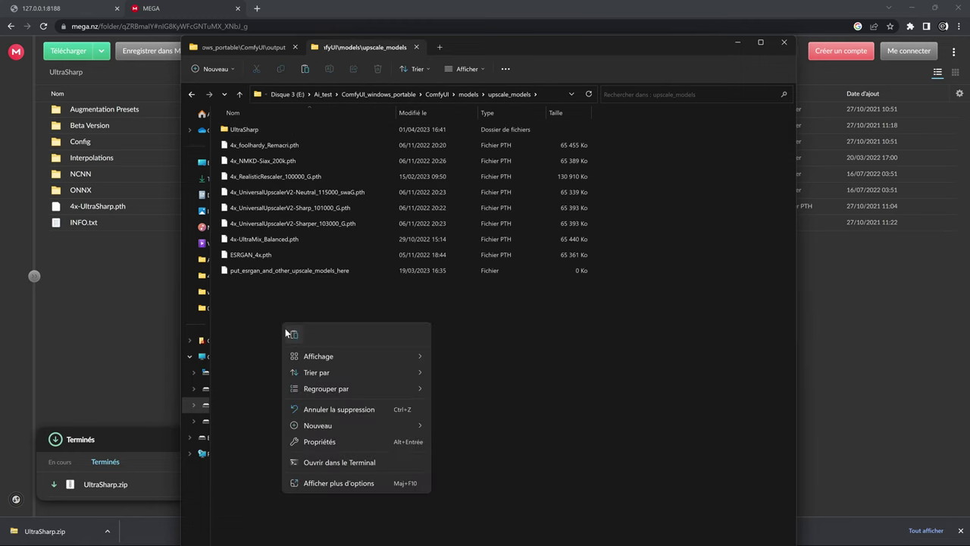
click(294, 335)
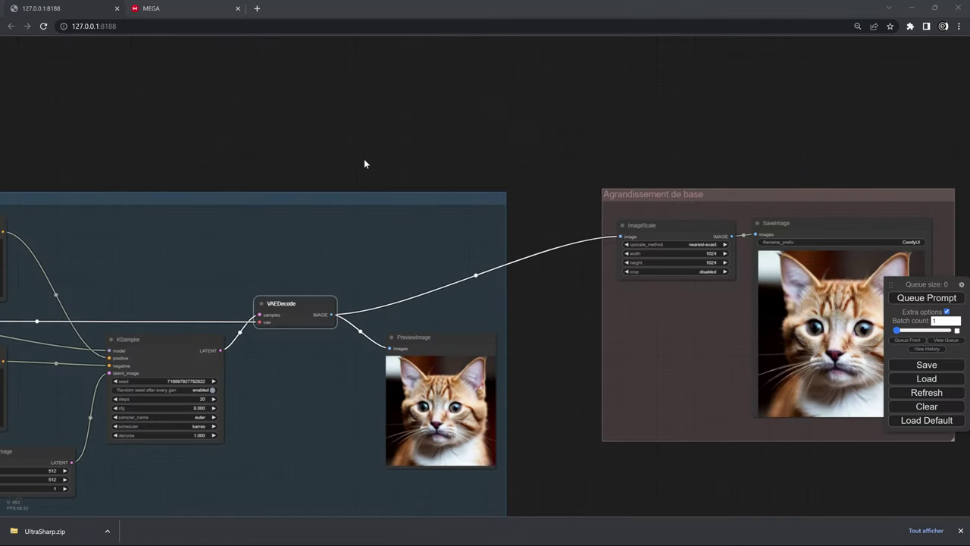
Step: Add an ImageUpscaleWithModel node and shift the Agrandissement de base group left and down
right_click(381, 149)
click(388, 147)
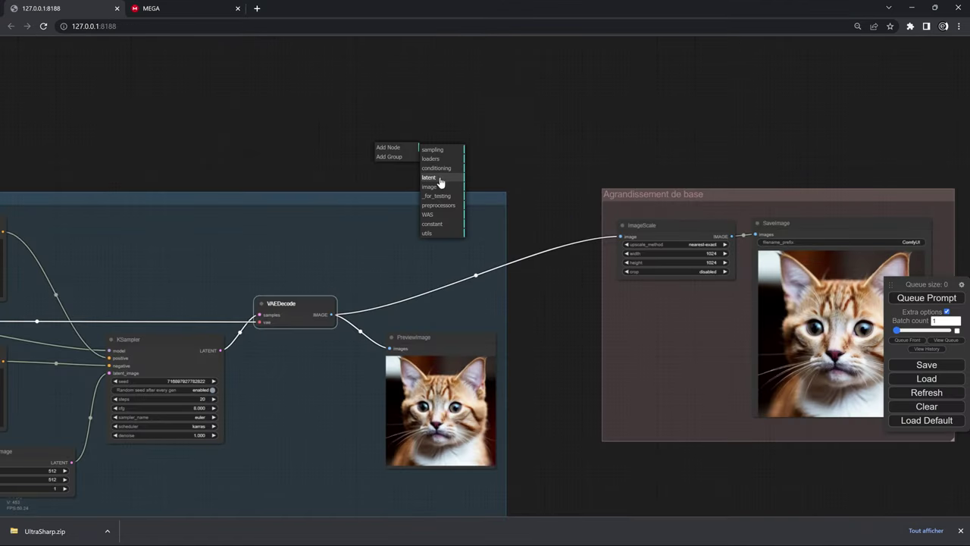
click(429, 186)
click(479, 151)
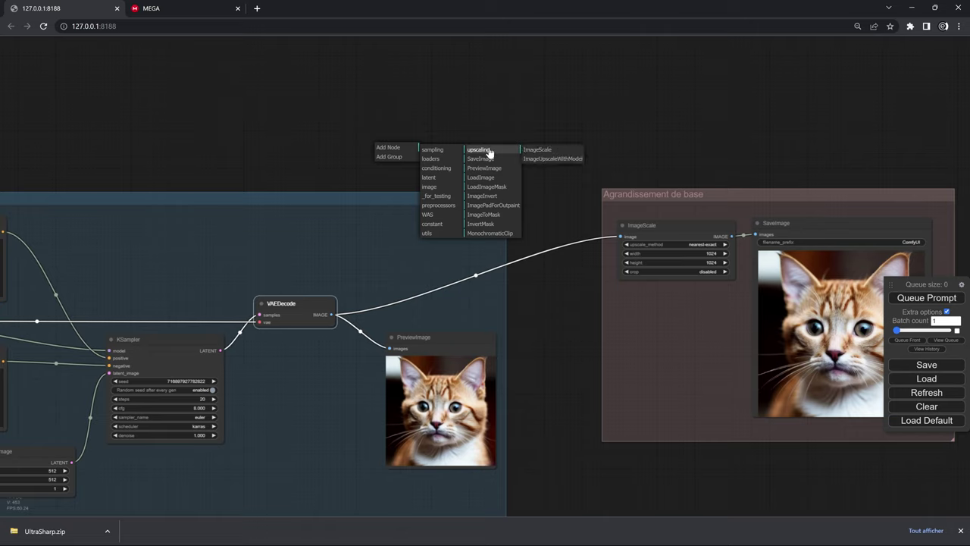
click(548, 160)
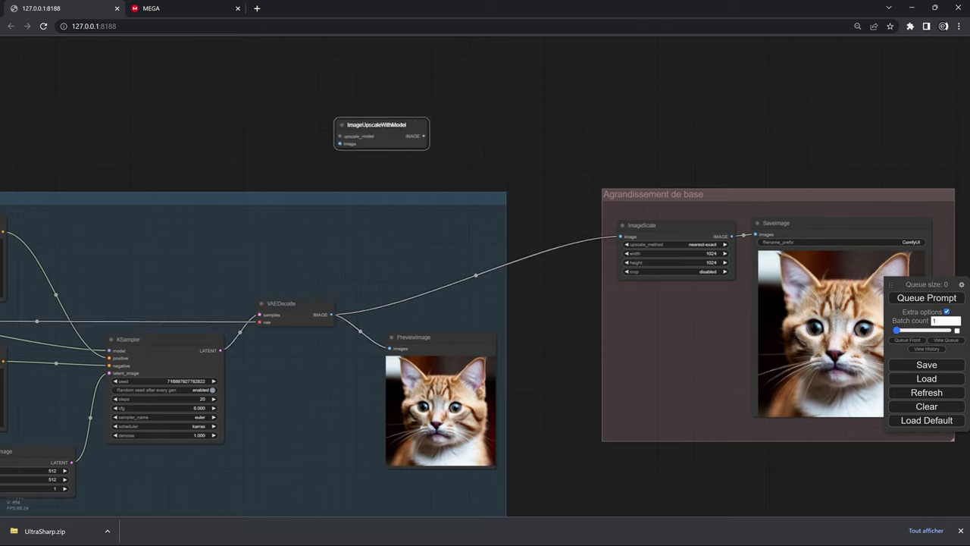
drag(789, 188, 739, 263)
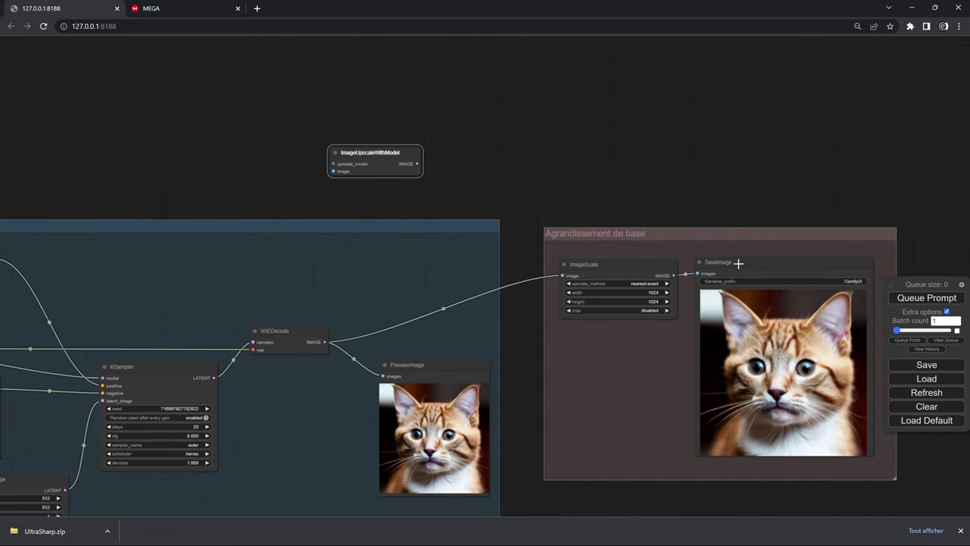
Step: Duplicate PreviewImage into Agrandissement de base and feed it the ImageScale output
click(424, 373)
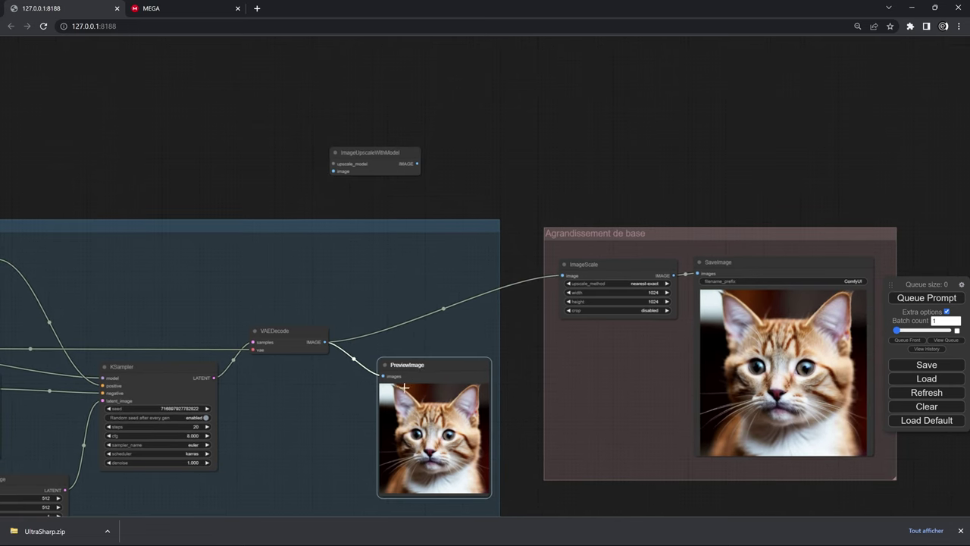
right_click(436, 355)
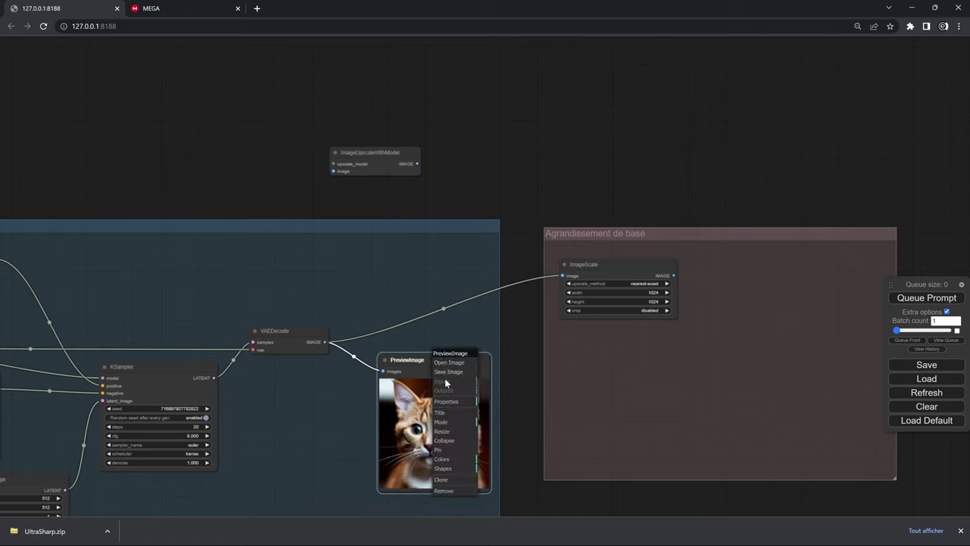
click(441, 480)
drag(428, 360, 766, 260)
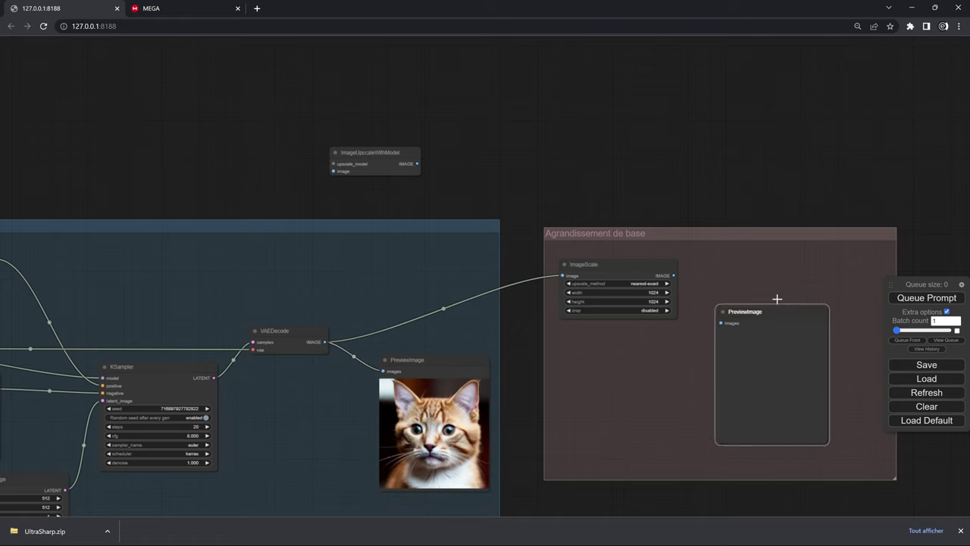
drag(674, 275, 728, 270)
Step: Add another preview for ImageUpscaleWithModel's output and feed it the VAEDecode image
right_click(763, 256)
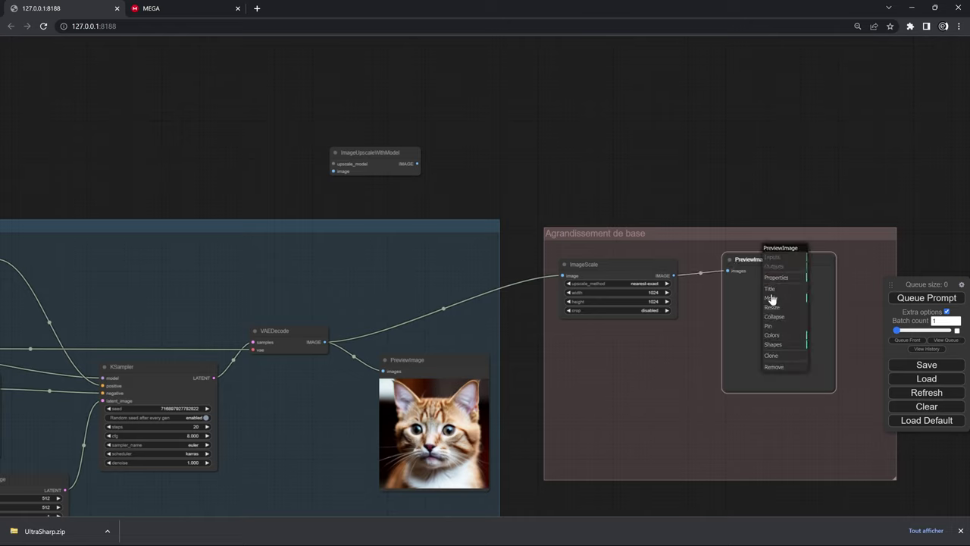
click(772, 353)
drag(548, 71, 535, 68)
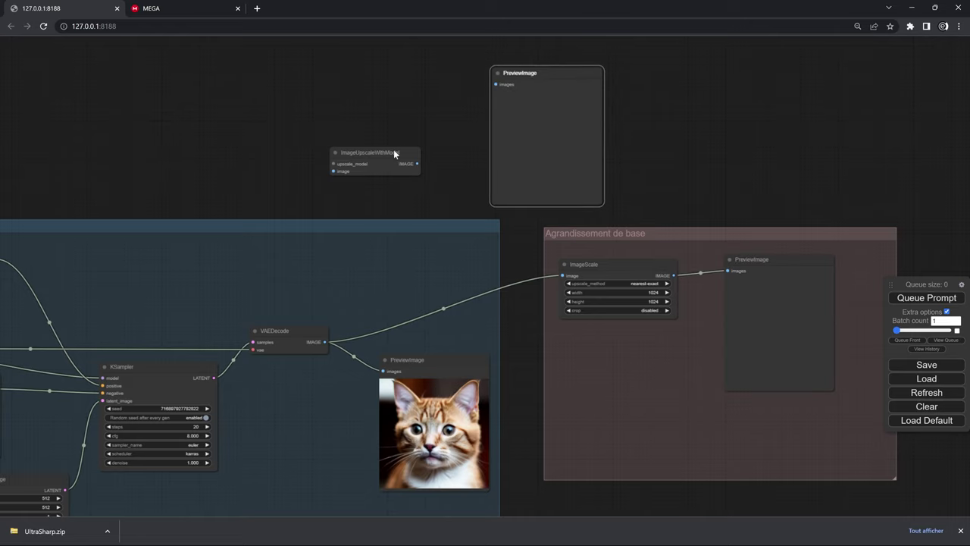
mouse_move(386, 154)
mouse_down()
mouse_move(364, 112)
mouse_move(375, 86)
mouse_move(498, 84)
mouse_up()
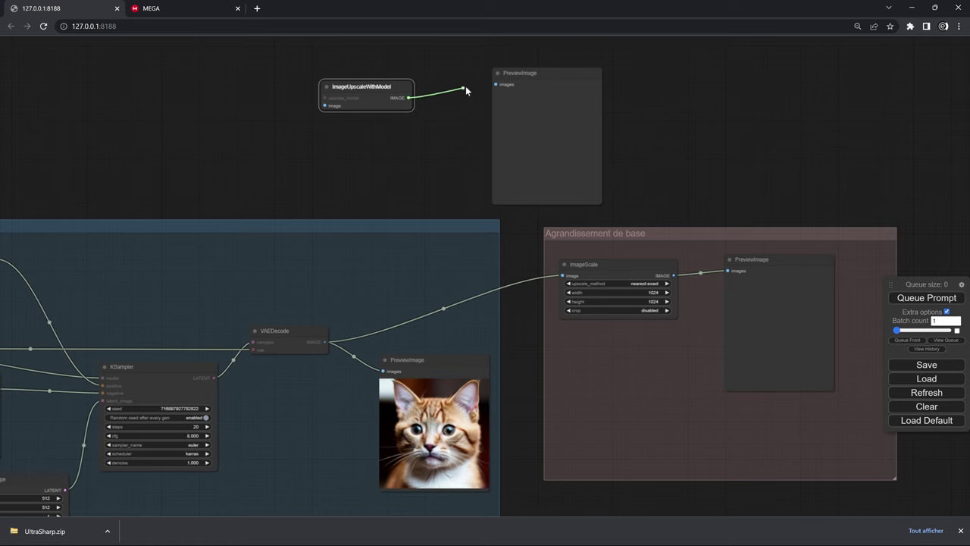
drag(428, 147, 509, 190)
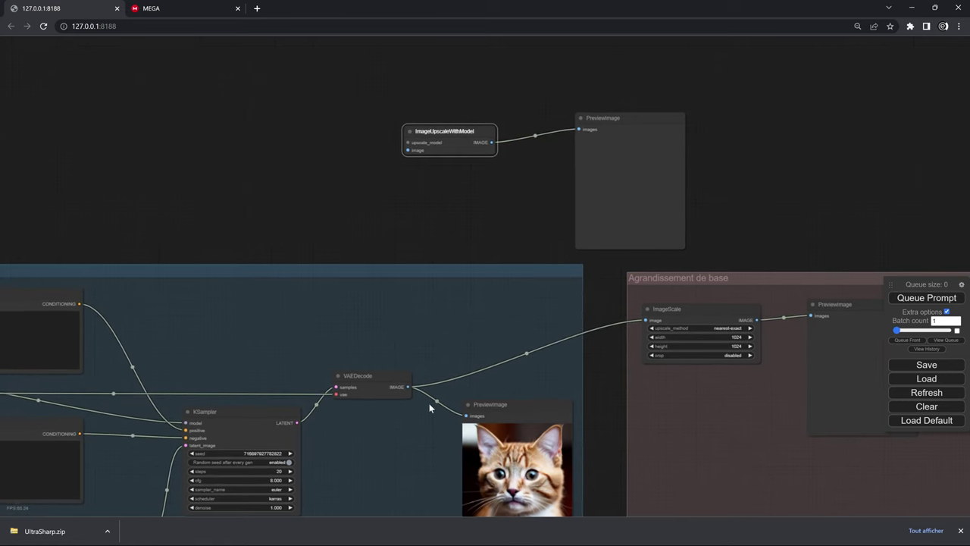
drag(407, 388, 409, 139)
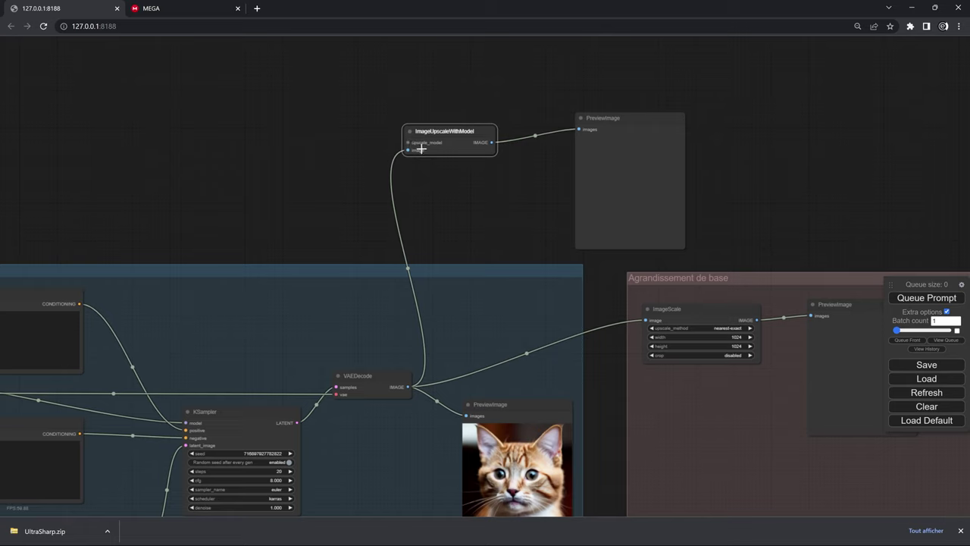
Step: Add an UpscaleModelLoader node connected to ImageUpscaleWithModel
click(351, 137)
right_click(331, 130)
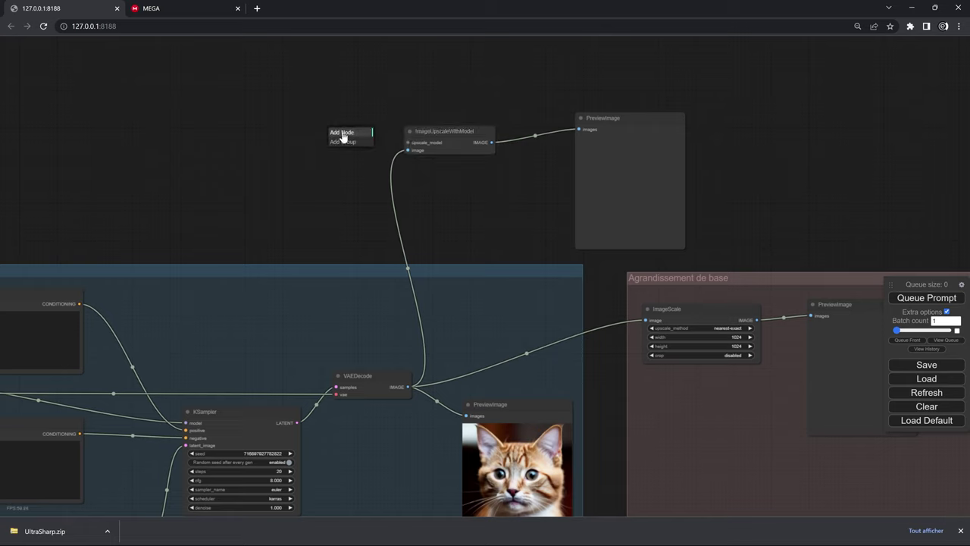
click(341, 135)
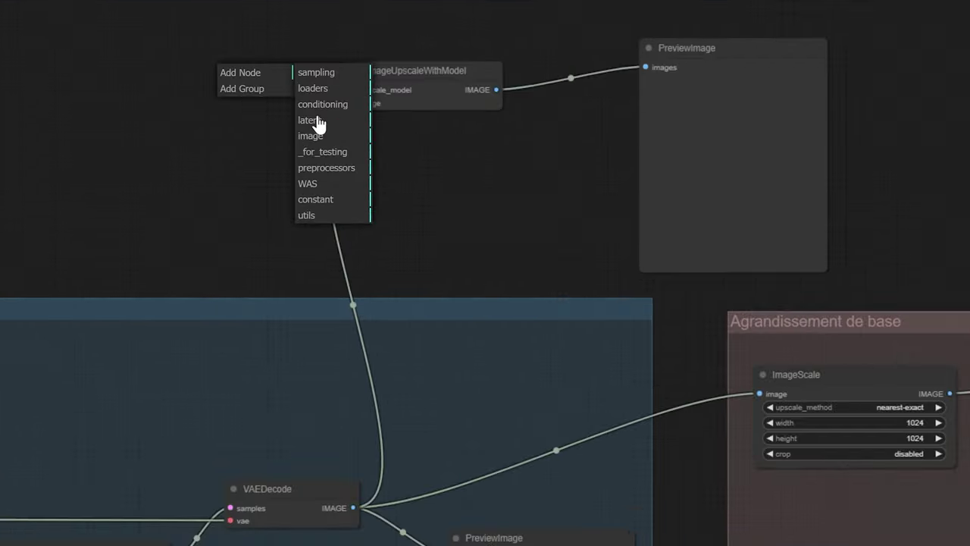
click(314, 90)
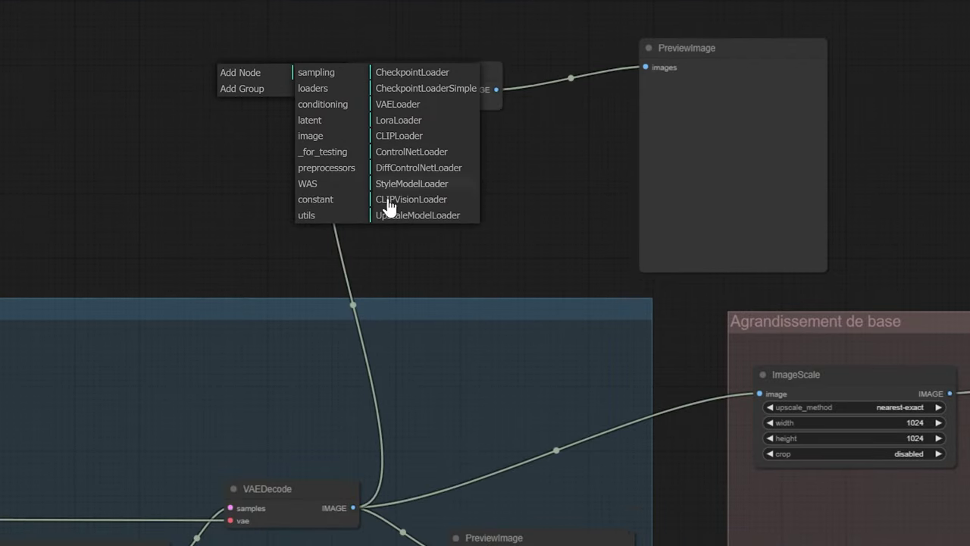
click(419, 217)
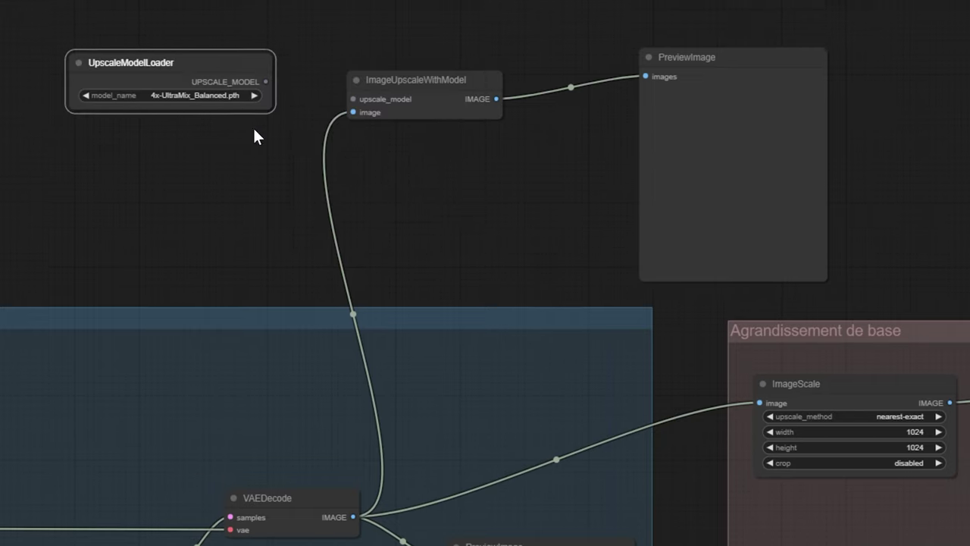
mouse_move(266, 207)
mouse_down()
mouse_move(311, 230)
mouse_move(353, 224)
mouse_up()
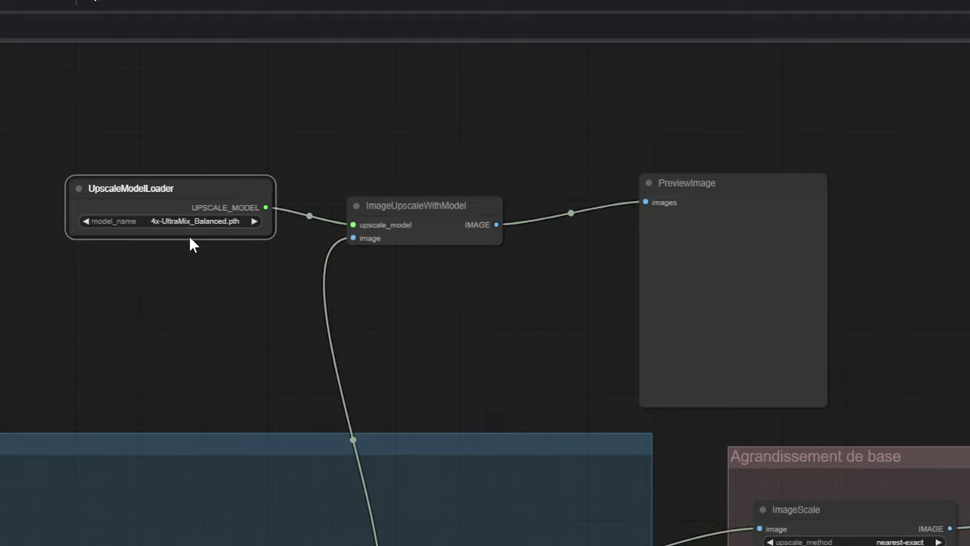
Step: Choose 4x-UltraMix_Balanced.pth as the upscale model and tidy the loader and preview nodes
click(256, 221)
click(225, 221)
scroll(243, 220, down, 1)
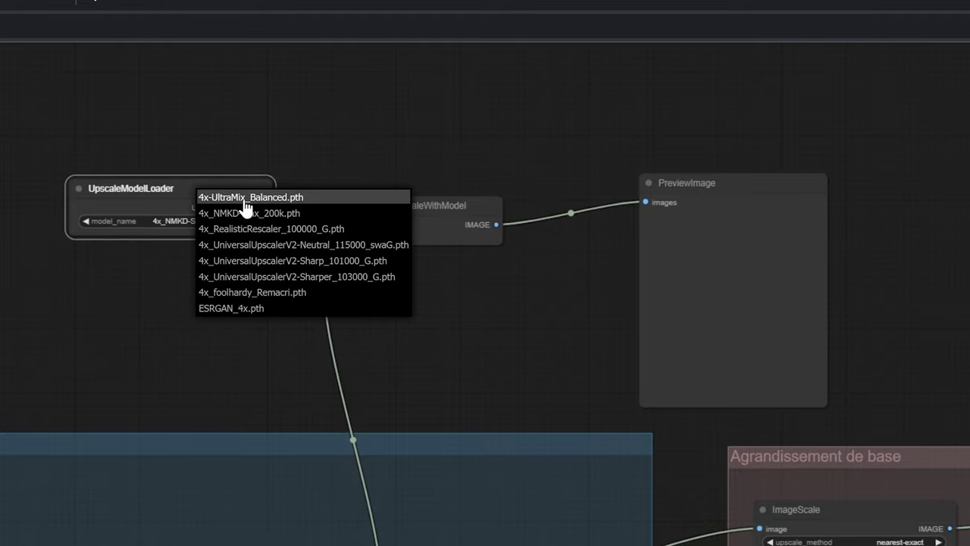
click(244, 198)
drag(247, 200, 243, 213)
drag(696, 182, 693, 180)
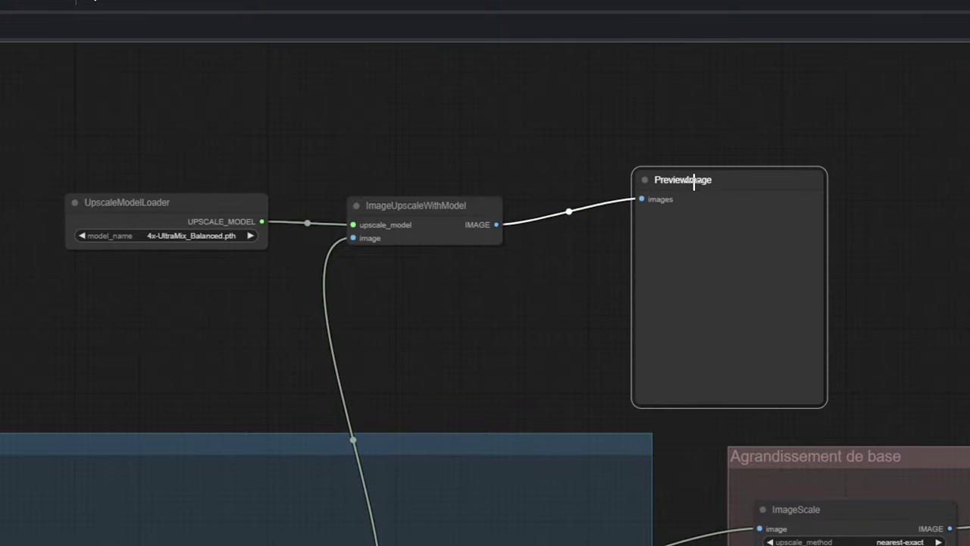
scroll(501, 402, down, 4)
scroll(451, 390, down, 4)
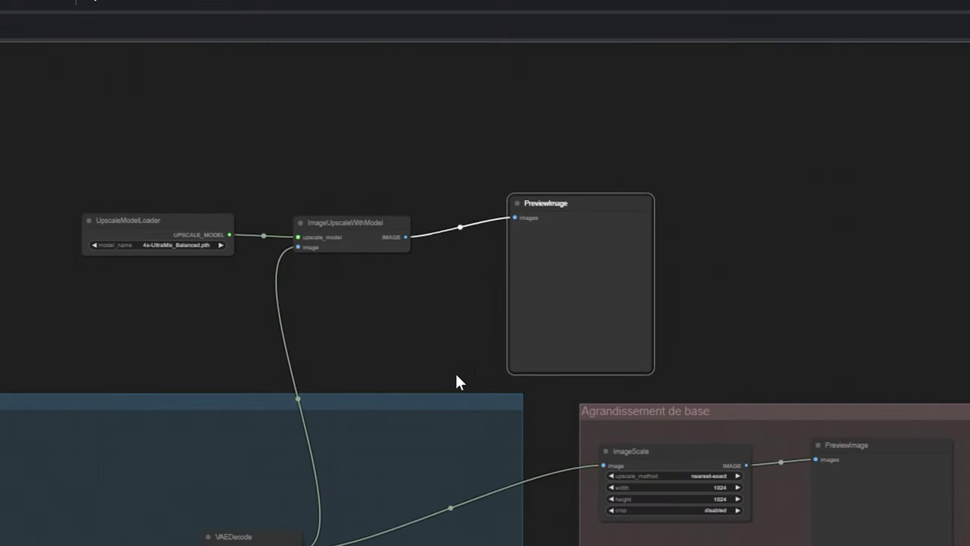
scroll(395, 387, up, 5)
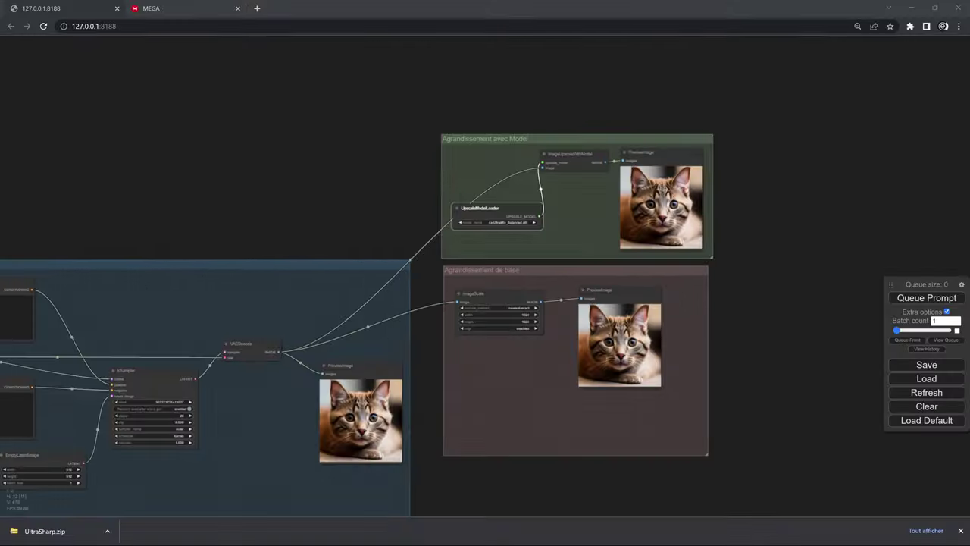
Step: Move the model-upscaled and basic-scaled cat previews next to each other and align them
scroll(611, 325, up, 3)
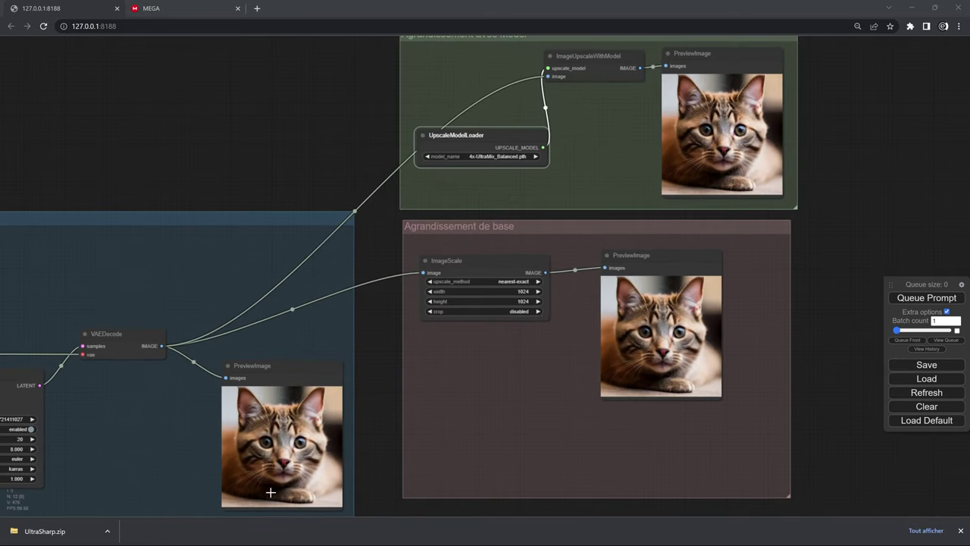
scroll(505, 353, up, 1)
scroll(608, 348, up, 3)
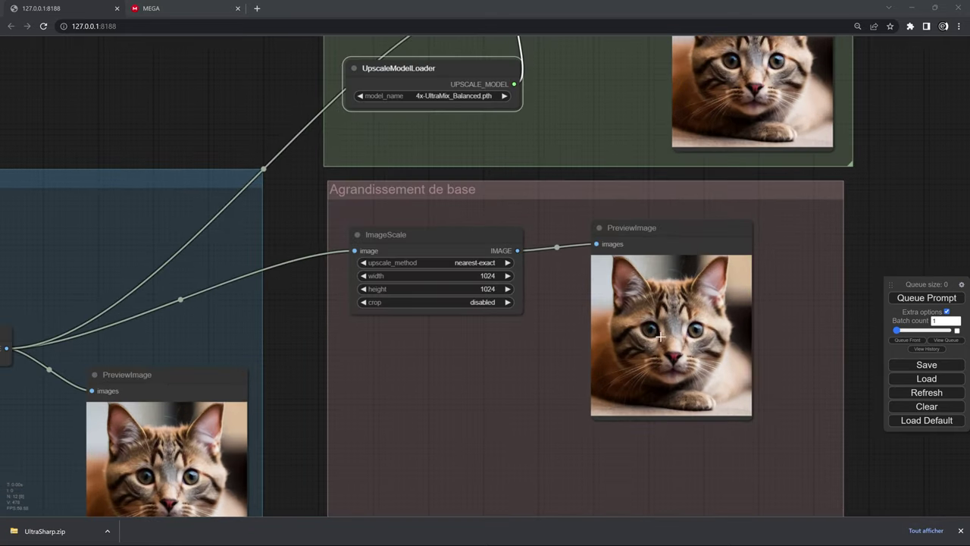
scroll(667, 337, up, 9)
scroll(697, 326, down, 3)
mouse_move(844, 265)
mouse_down()
mouse_move(706, 325)
mouse_move(536, 481)
mouse_up()
mouse_move(459, 115)
mouse_down()
mouse_move(454, 194)
mouse_move(648, 462)
mouse_up()
drag(453, 291, 462, 121)
drag(438, 188, 423, 56)
drag(656, 52, 657, 65)
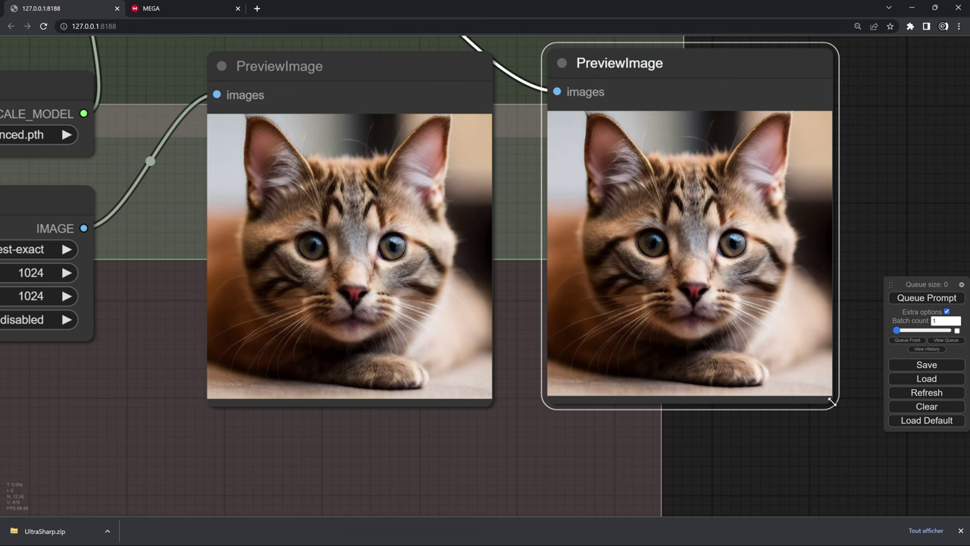
Step: Enlarge both cat previews, widening the left one to show the whole face
drag(831, 402, 940, 486)
click(382, 358)
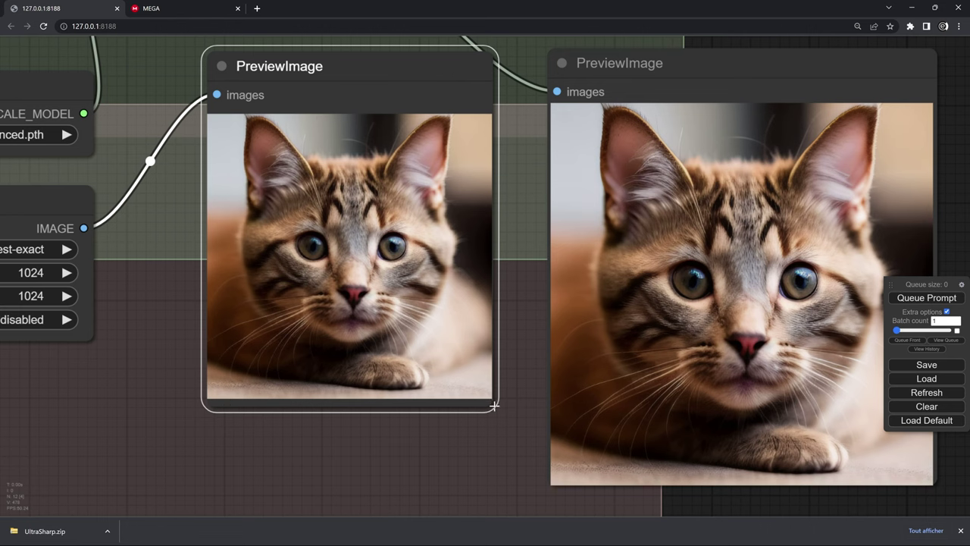
drag(490, 406, 542, 477)
scroll(589, 336, up, 3)
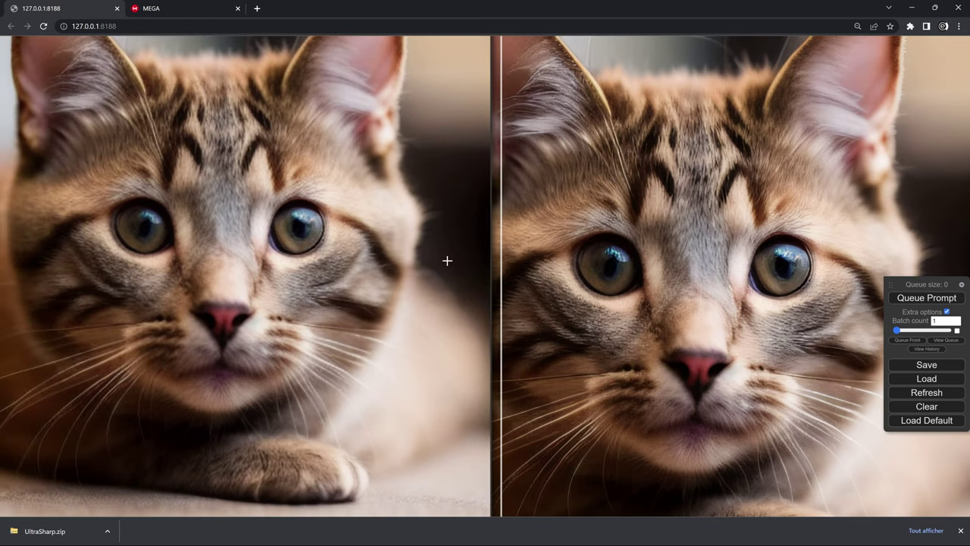
drag(353, 283, 494, 258)
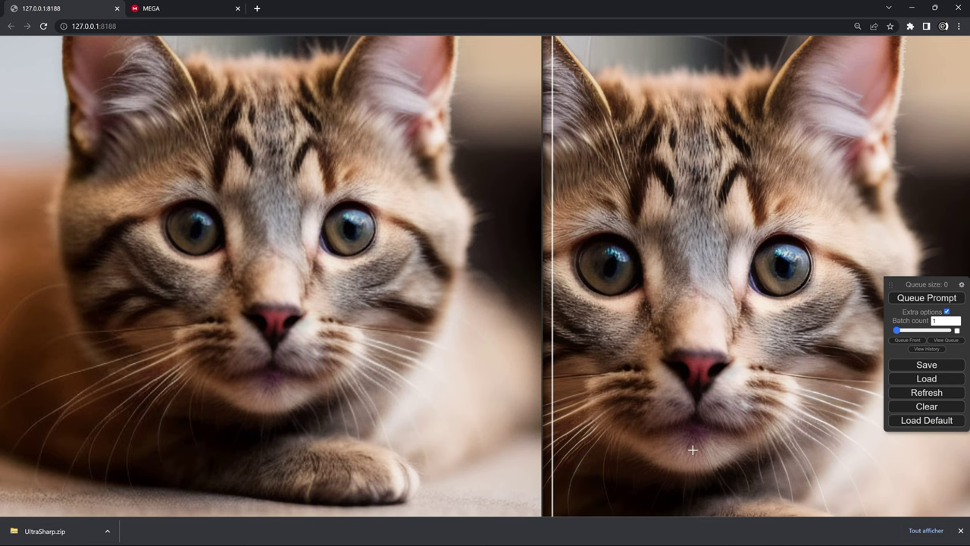
scroll(699, 444, down, 2)
scroll(697, 351, down, 2)
Step: Return the previews and ImageScale node to their groups and shrink the basic-scaled preview
scroll(645, 341, down, 2)
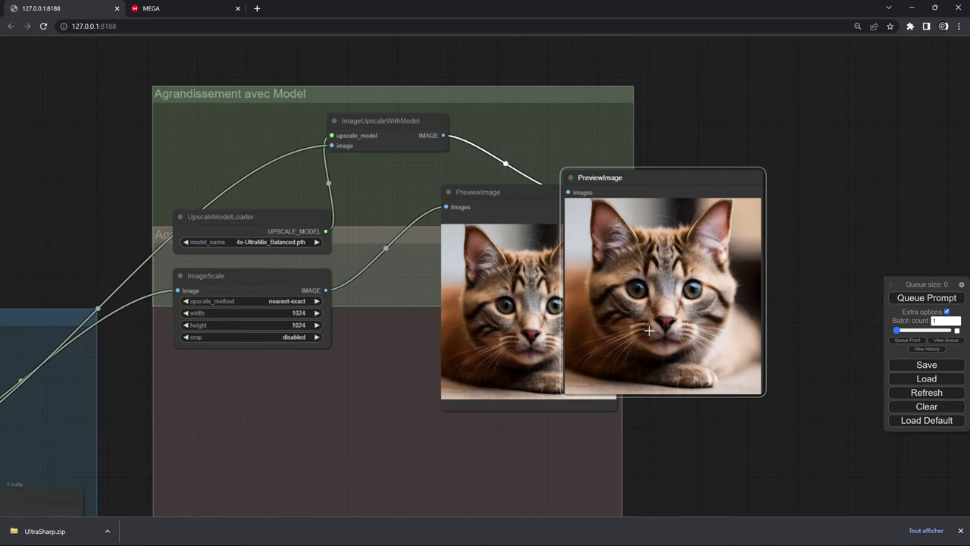
scroll(587, 322, down, 1)
scroll(587, 321, down, 1)
scroll(559, 337, down, 1)
drag(531, 237, 479, 326)
drag(407, 175, 356, 79)
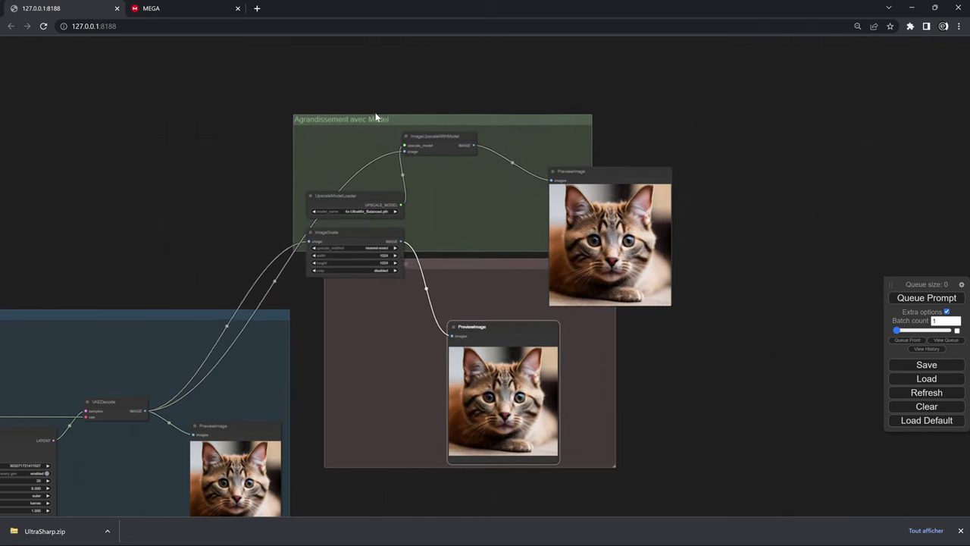
mouse_move(356, 191)
mouse_down()
mouse_move(400, 284)
mouse_move(411, 285)
mouse_up()
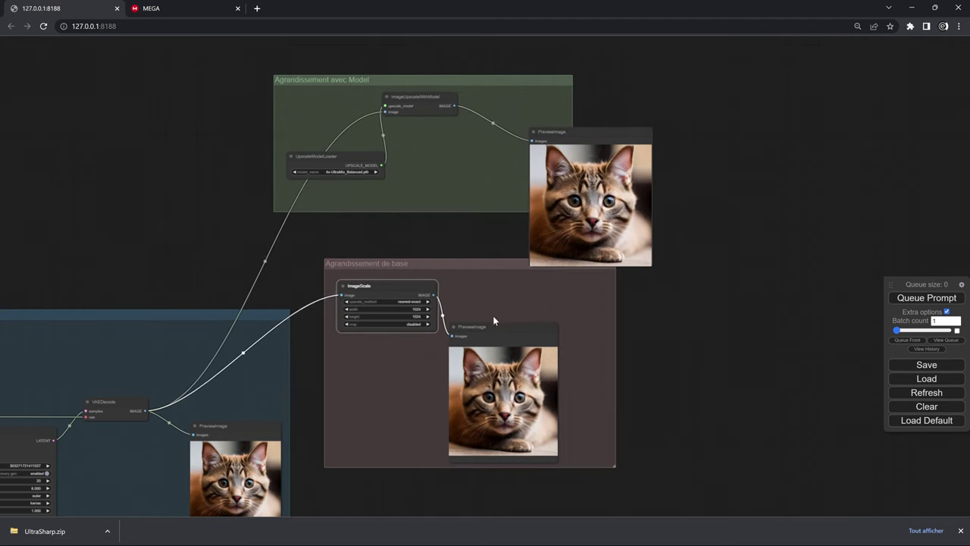
drag(492, 319, 516, 305)
drag(582, 448, 569, 420)
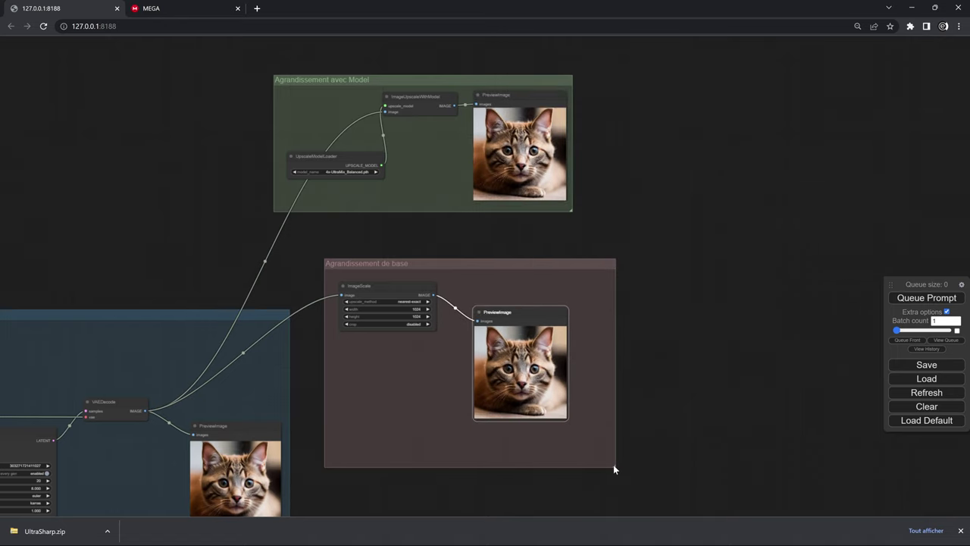
drag(614, 468, 607, 446)
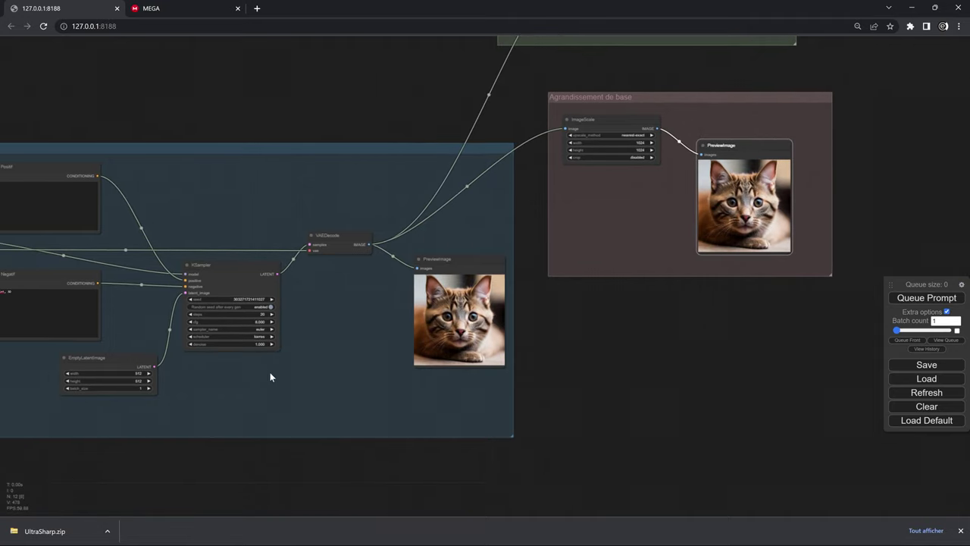
Step: Nudge the EmptyLatentImage node slightly right and zoom out over the whole workflow
drag(307, 377, 357, 376)
scroll(266, 379, up, 5)
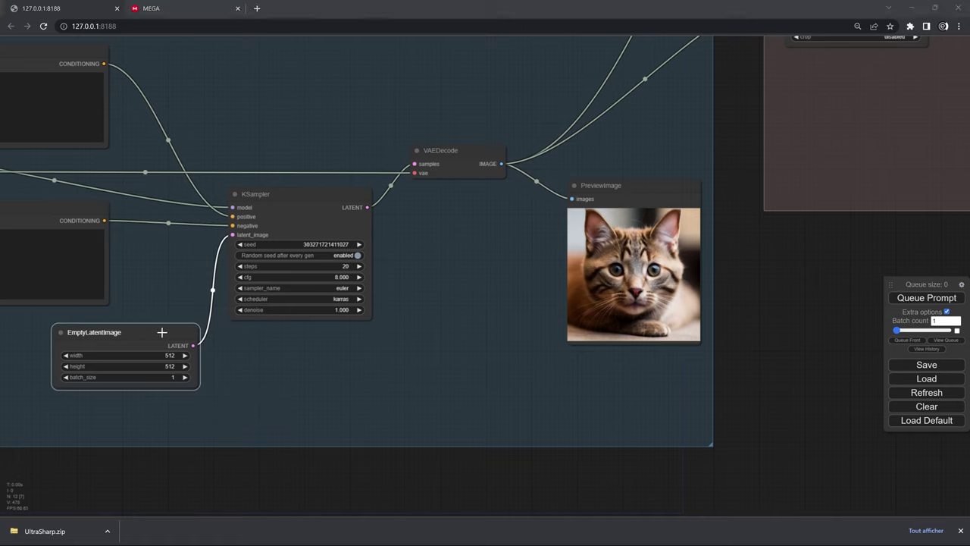
drag(164, 334, 171, 333)
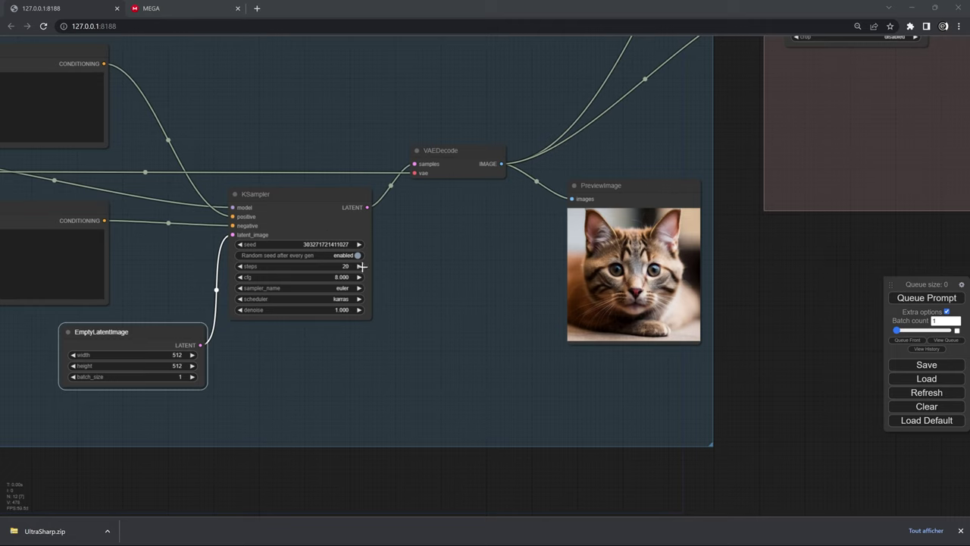
scroll(396, 302, down, 3)
scroll(406, 300, down, 1)
drag(406, 300, 316, 375)
scroll(326, 364, down, 1)
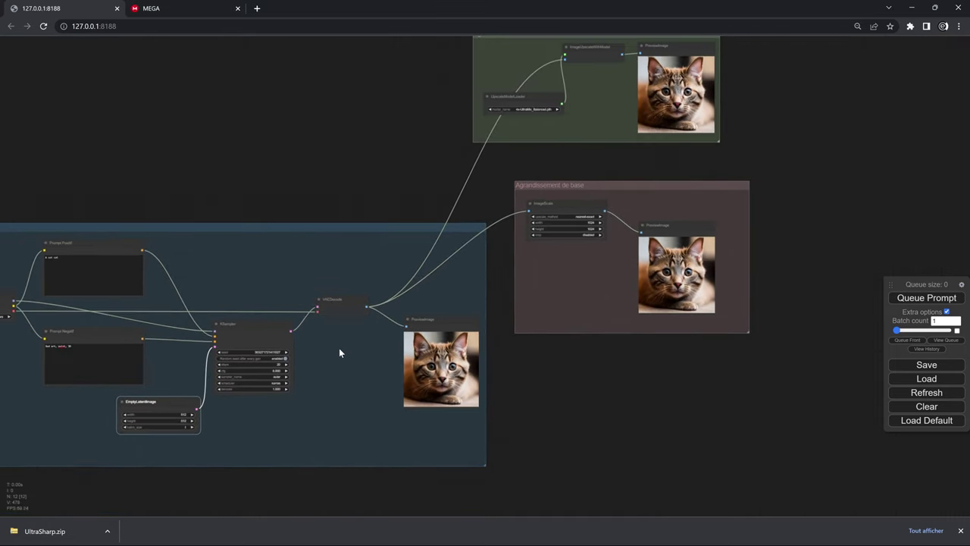
scroll(381, 296, down, 1)
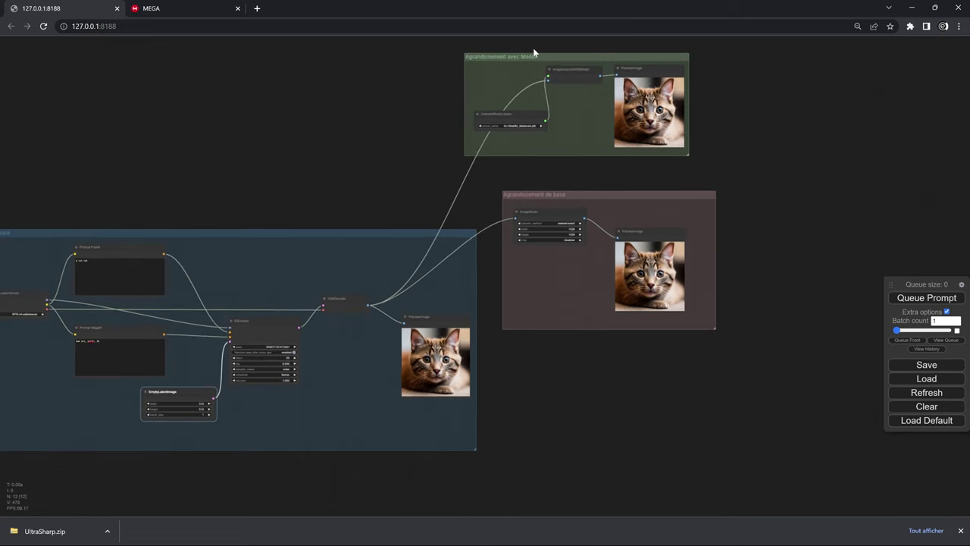
Step: Stack Agrandissement avec Model above Agrandissement de base and nudge the KSampler slightly upward
drag(533, 53, 571, 77)
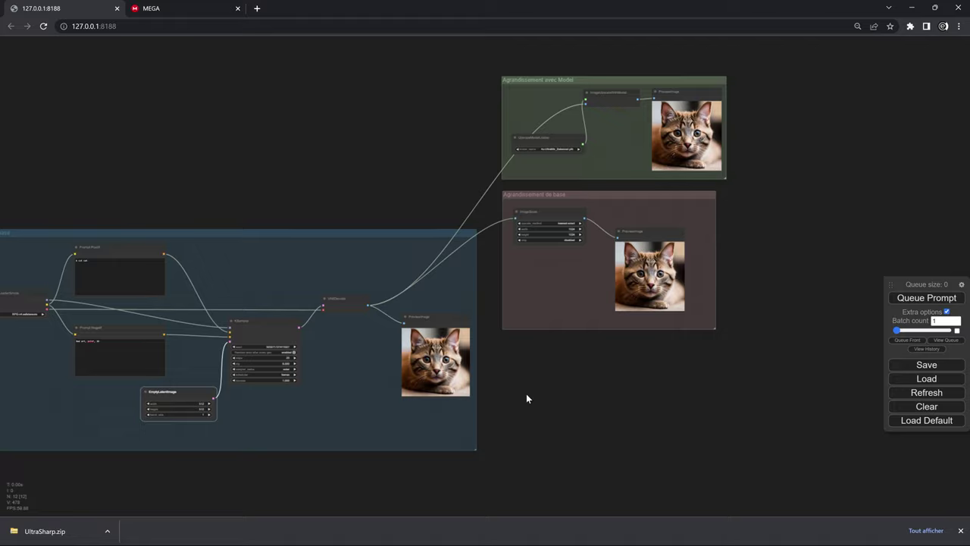
mouse_move(526, 395)
mouse_down()
mouse_move(539, 299)
mouse_move(531, 321)
mouse_up()
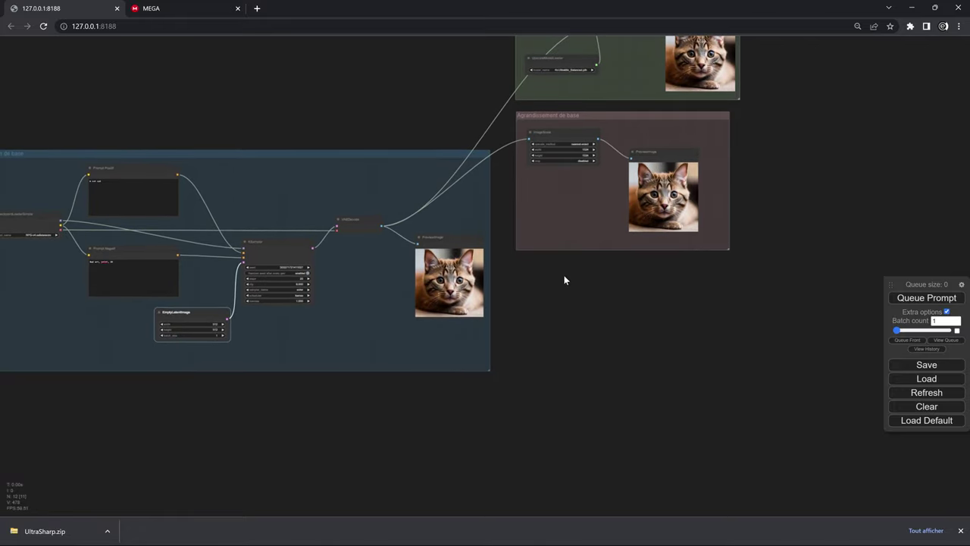
mouse_move(566, 277)
mouse_down()
mouse_move(567, 393)
mouse_move(580, 250)
mouse_up()
scroll(364, 316, up, 1)
scroll(490, 273, up, 1)
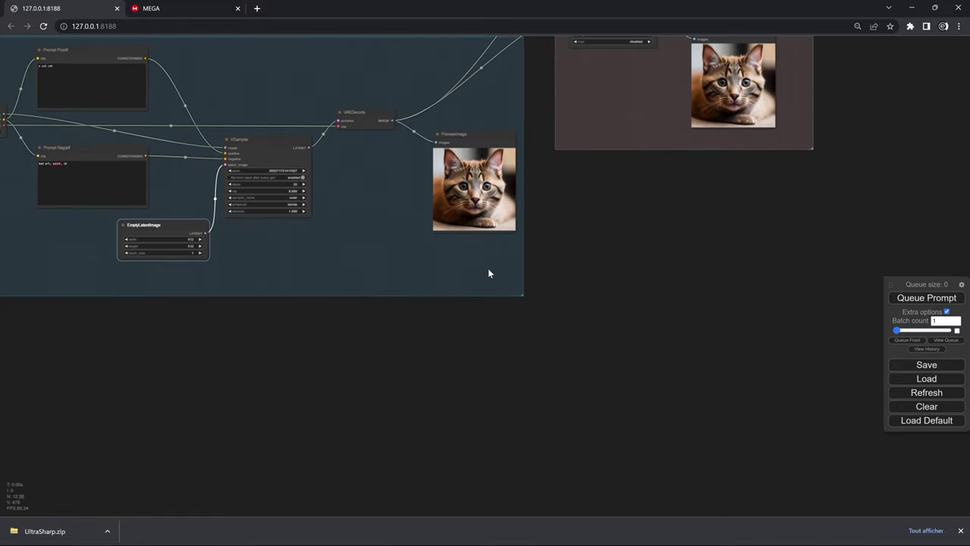
mouse_move(489, 273)
mouse_down()
mouse_move(556, 343)
mouse_move(554, 381)
mouse_move(573, 249)
mouse_up()
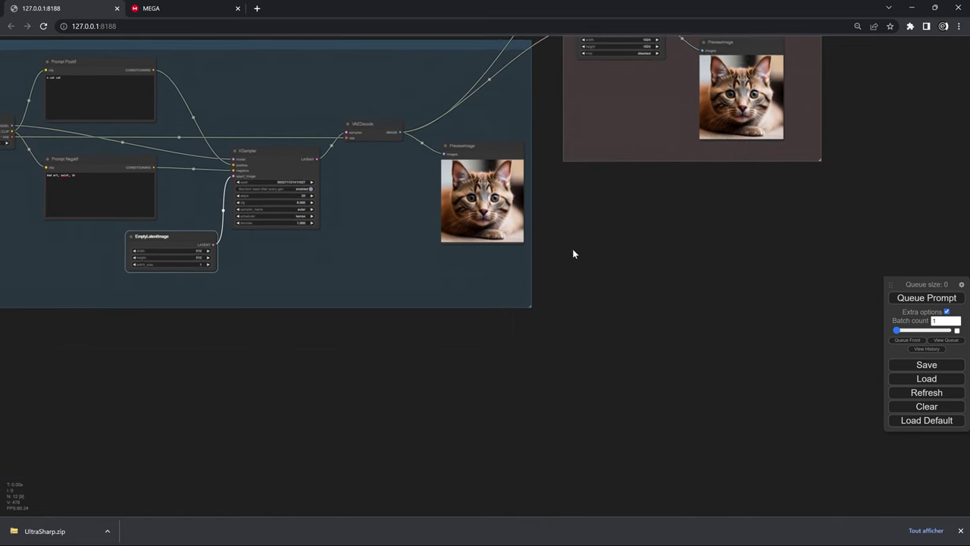
scroll(338, 262, up, 3)
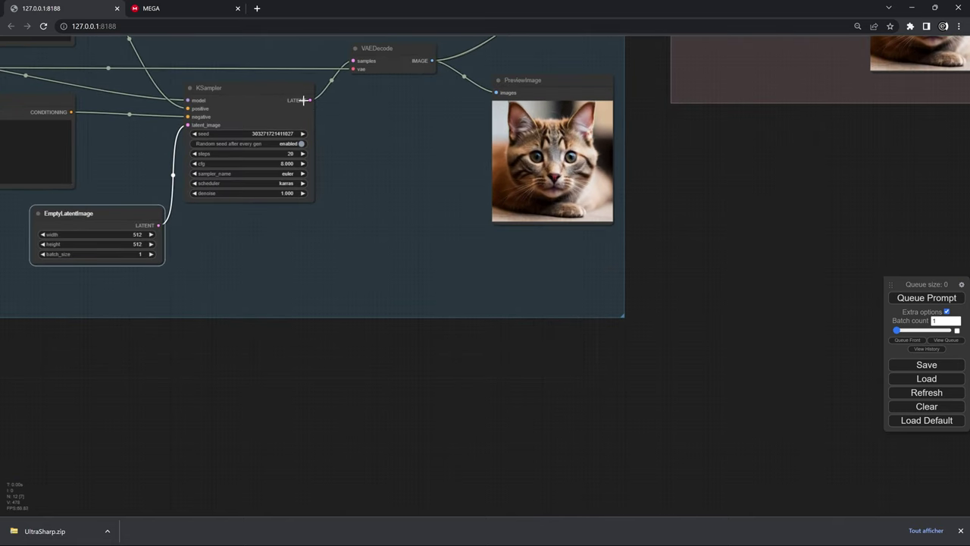
drag(262, 91, 264, 87)
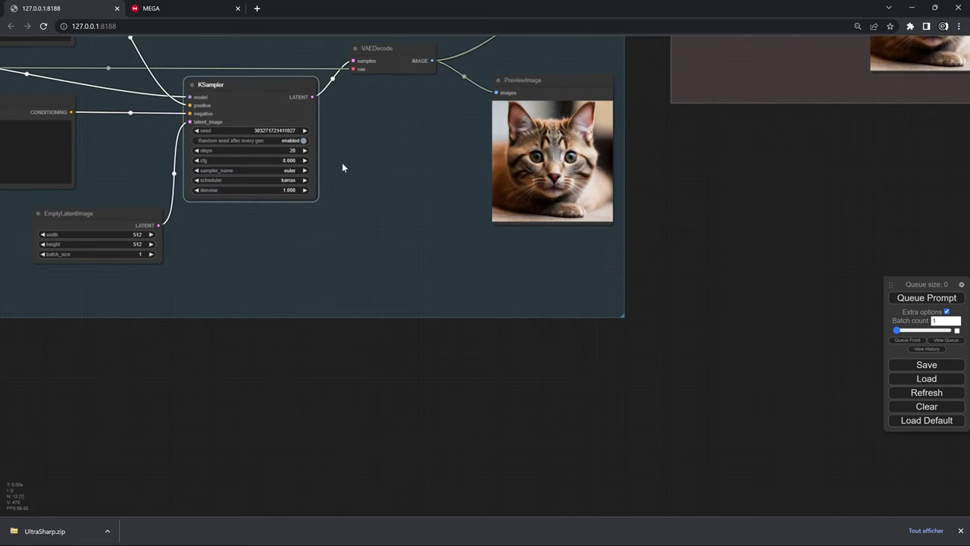
Step: Add a latent LatentUpscale node and feed it the KSampler's LATENT output
right_click(395, 354)
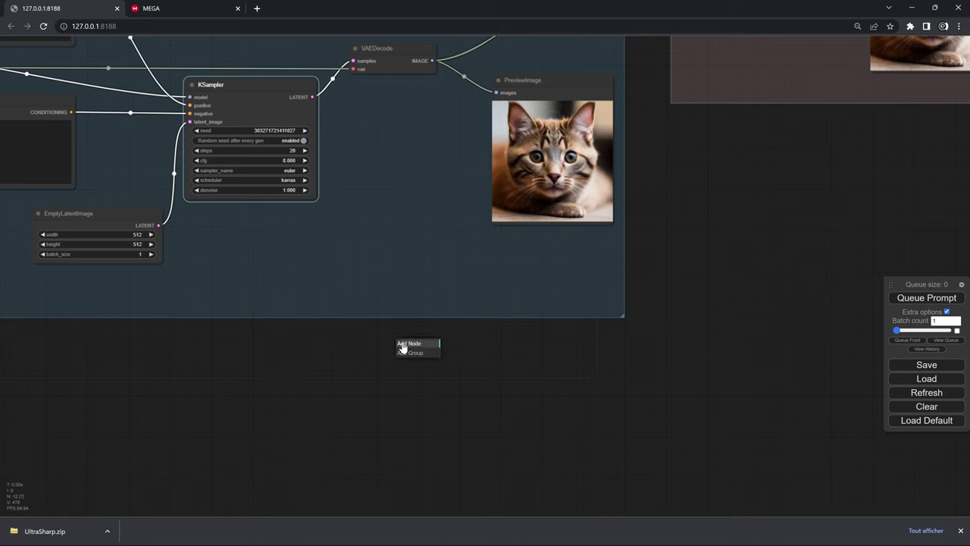
click(402, 345)
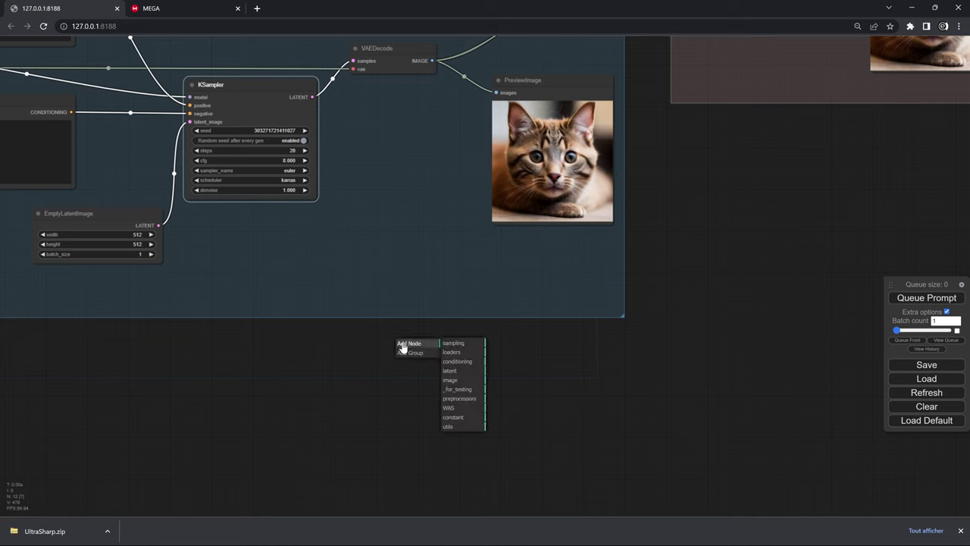
click(461, 372)
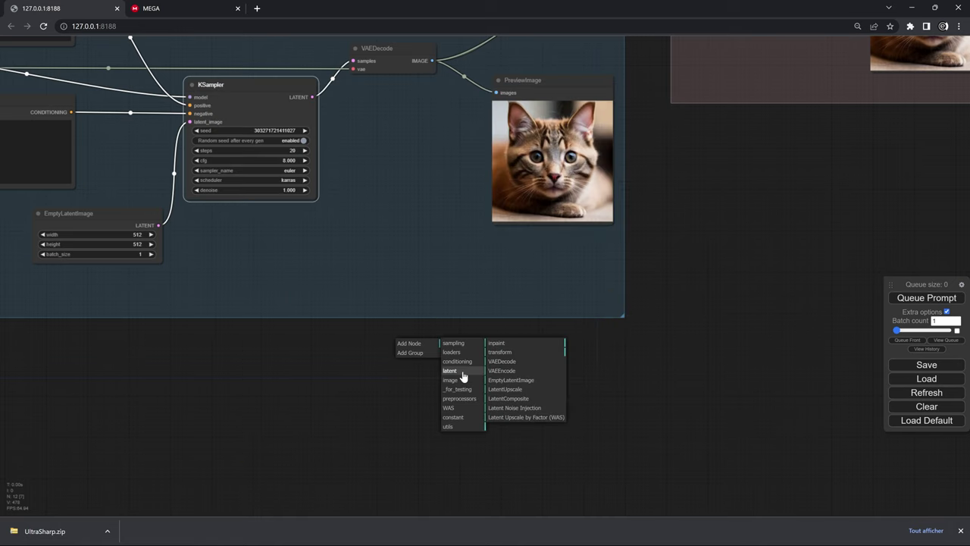
click(508, 390)
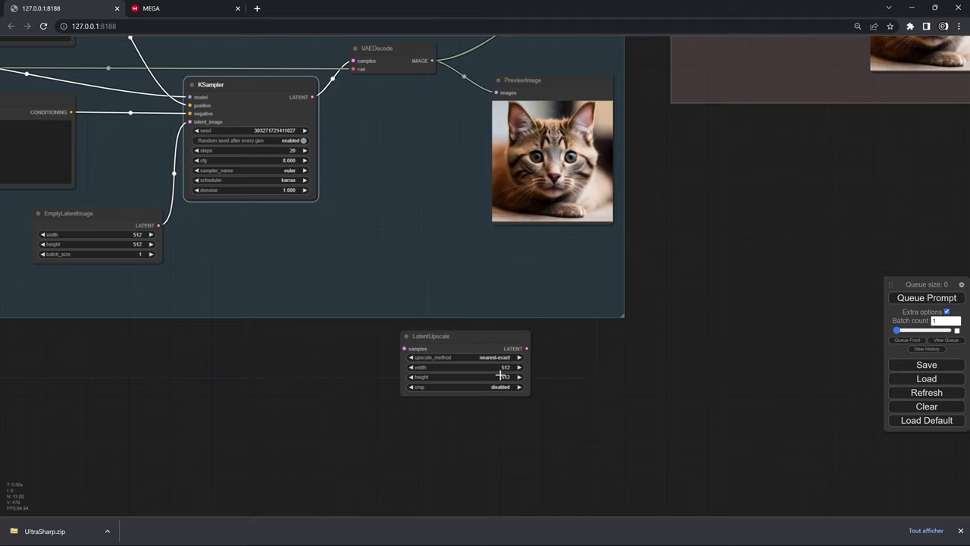
scroll(574, 375, down, 3)
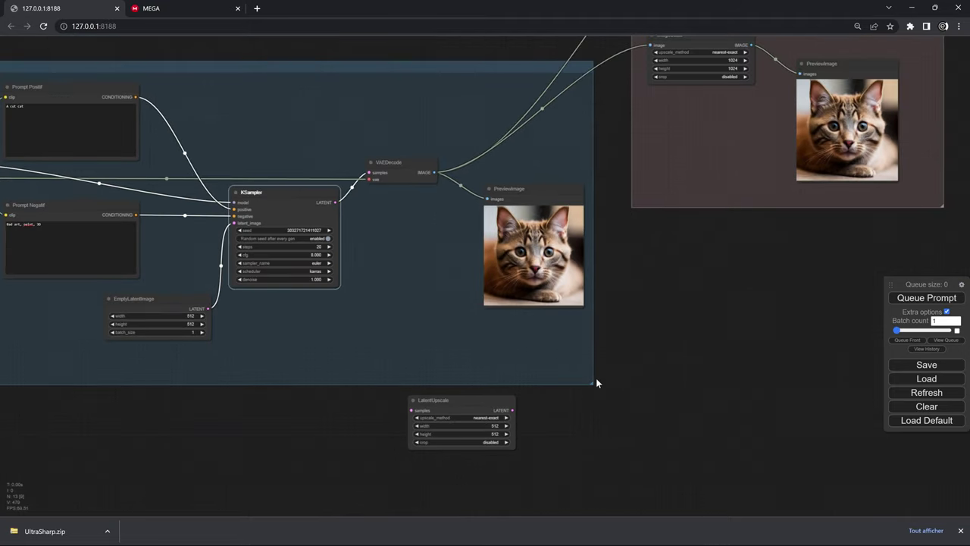
scroll(596, 383, up, 5)
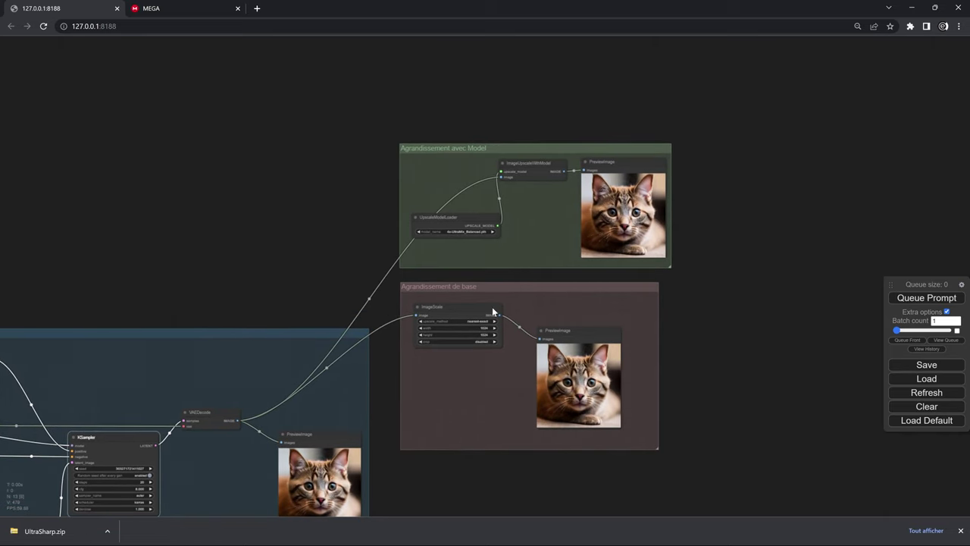
scroll(492, 307, up, 5)
drag(330, 452, 380, 261)
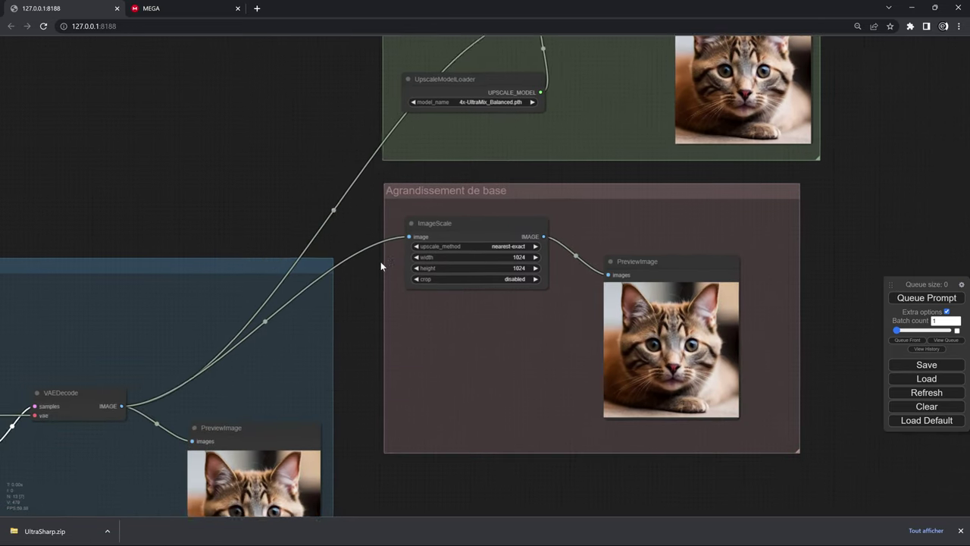
scroll(323, 433, down, 5)
drag(261, 88, 361, 364)
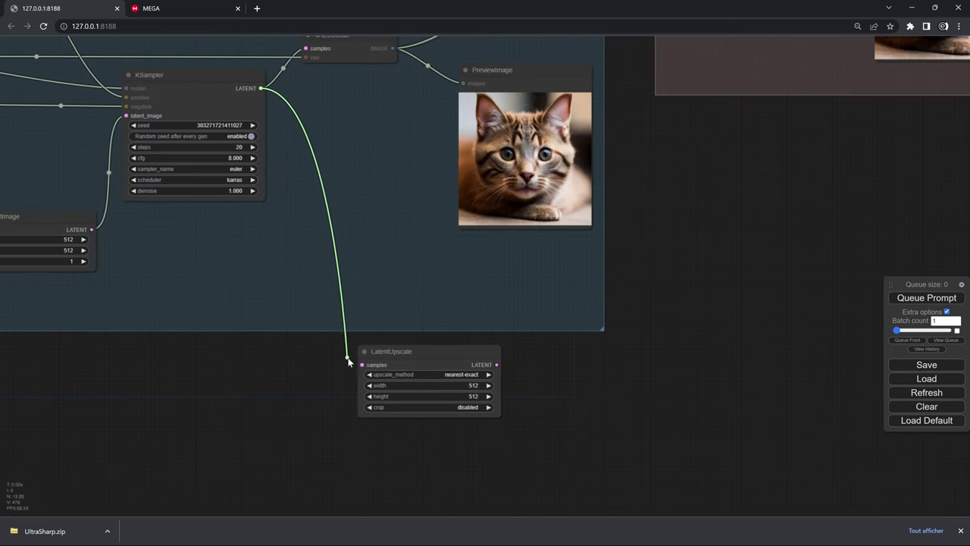
Step: Set the LatentUpscale width and height fields to give a 1024×1024 size
scroll(561, 393, down, 2)
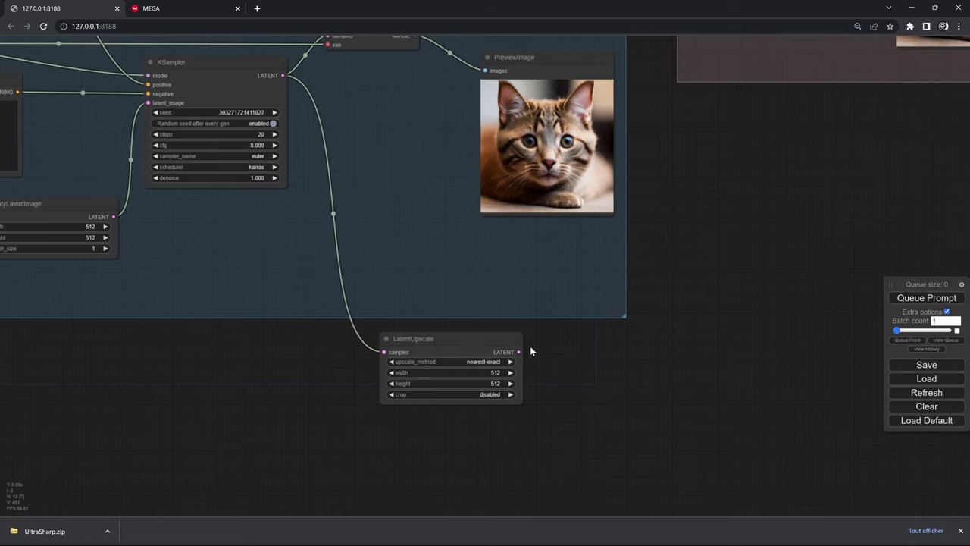
scroll(535, 353, right, 3)
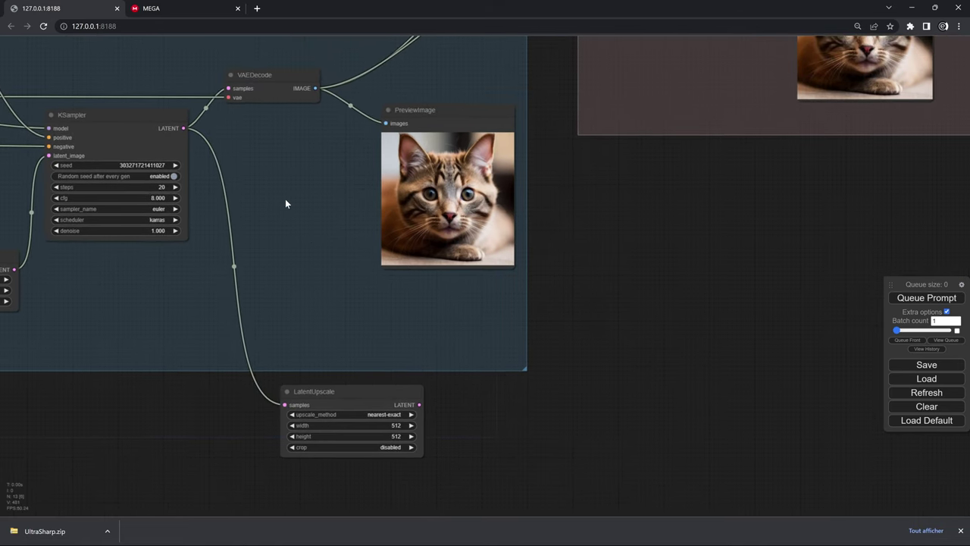
scroll(552, 370, down, 2)
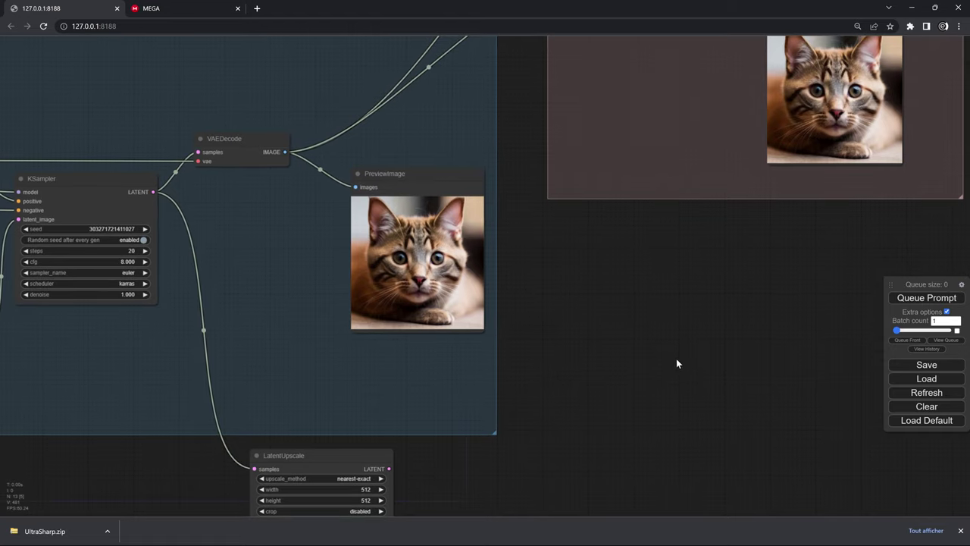
scroll(647, 265, up, 2)
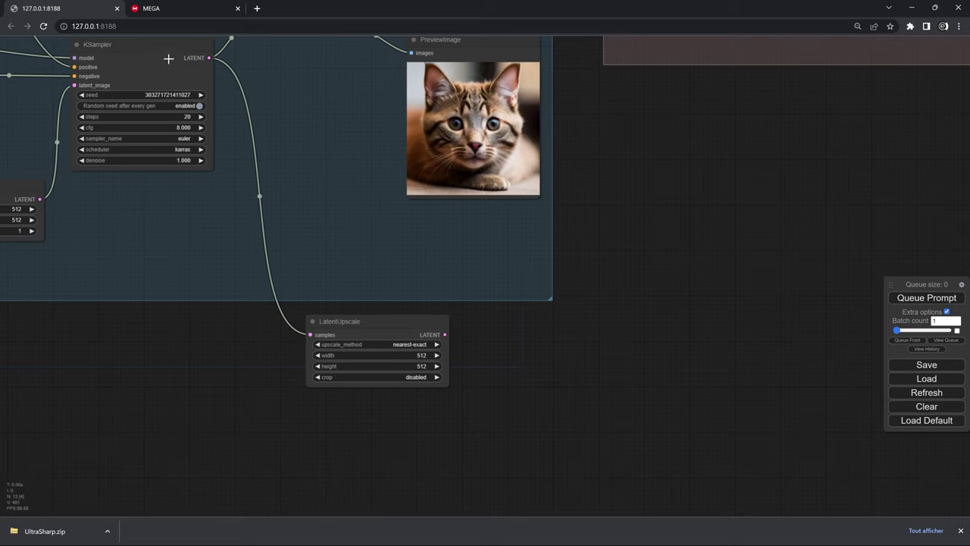
click(422, 355)
text(1024)
key(Return)
click(425, 367)
text(1500)
key(Return)
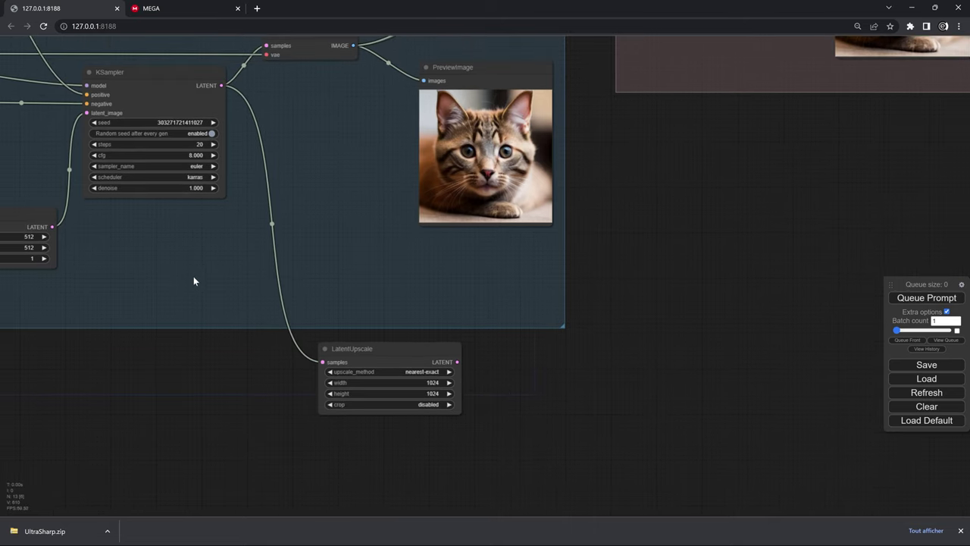
scroll(193, 281, down, 3)
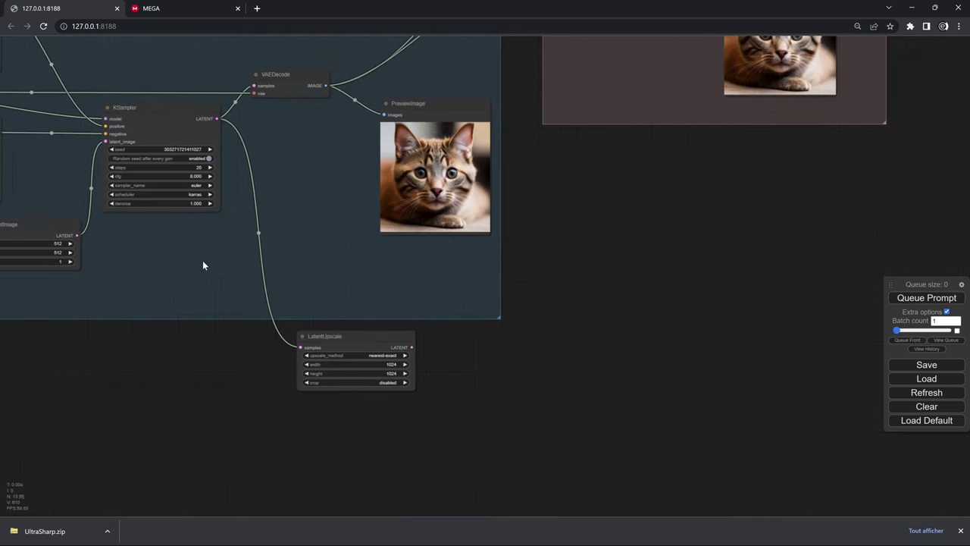
Step: Clone the KSampler below LatentUpscale and feed it the upscaled latent
right_click(189, 118)
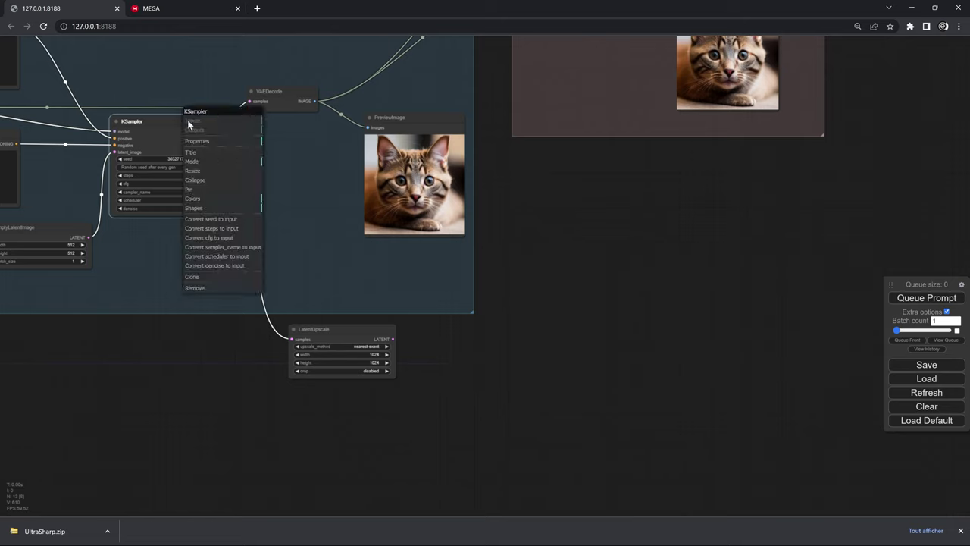
click(216, 278)
mouse_move(155, 121)
mouse_down()
mouse_move(486, 342)
mouse_move(484, 328)
mouse_move(472, 384)
mouse_up()
drag(369, 331, 339, 337)
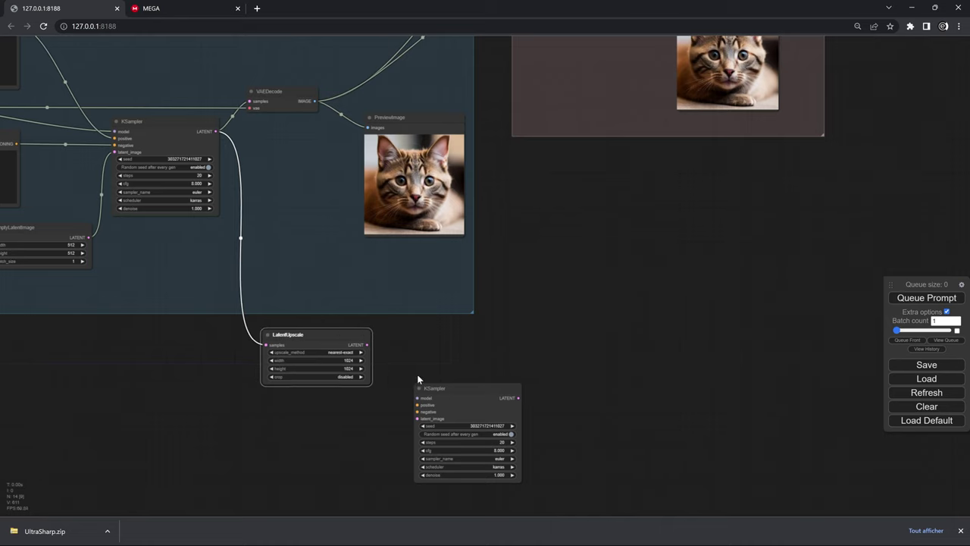
drag(448, 386, 446, 356)
mouse_move(366, 345)
mouse_down()
mouse_move(416, 388)
mouse_move(450, 369)
mouse_up()
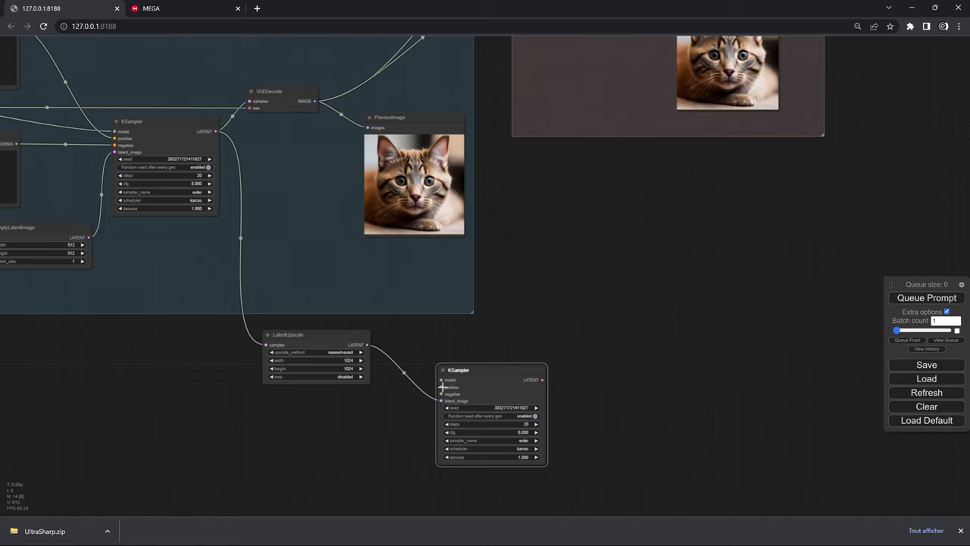
Step: Connect Prompt Positif, Prompt Negatif and the checkpoint MODEL to the new KSampler
drag(368, 444, 494, 396)
scroll(435, 385, down, 2)
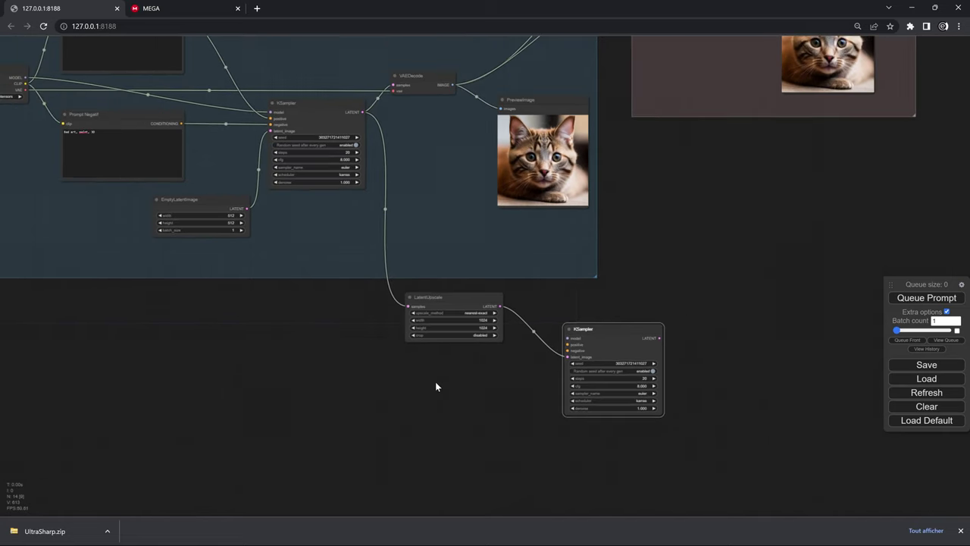
mouse_move(435, 385)
mouse_down()
mouse_move(530, 411)
mouse_move(454, 408)
mouse_up()
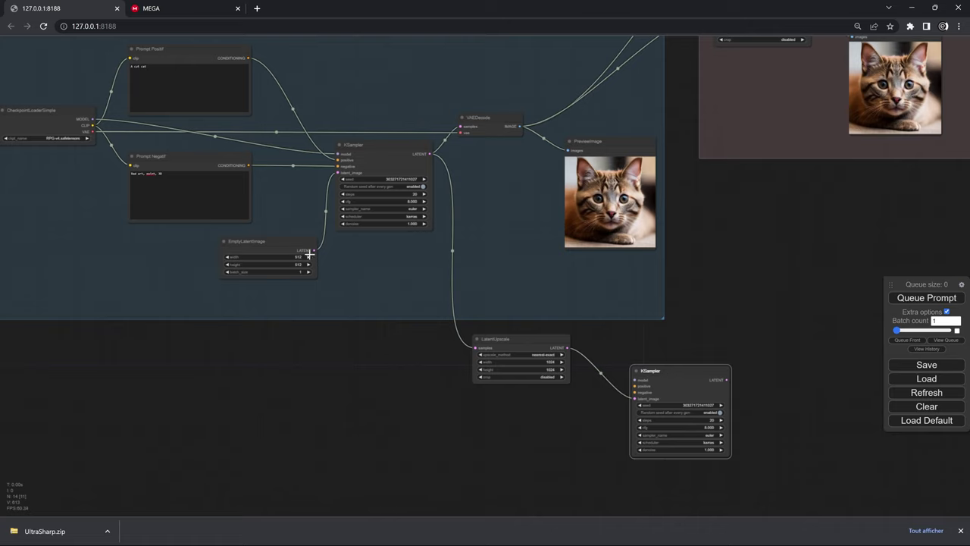
drag(249, 59, 636, 386)
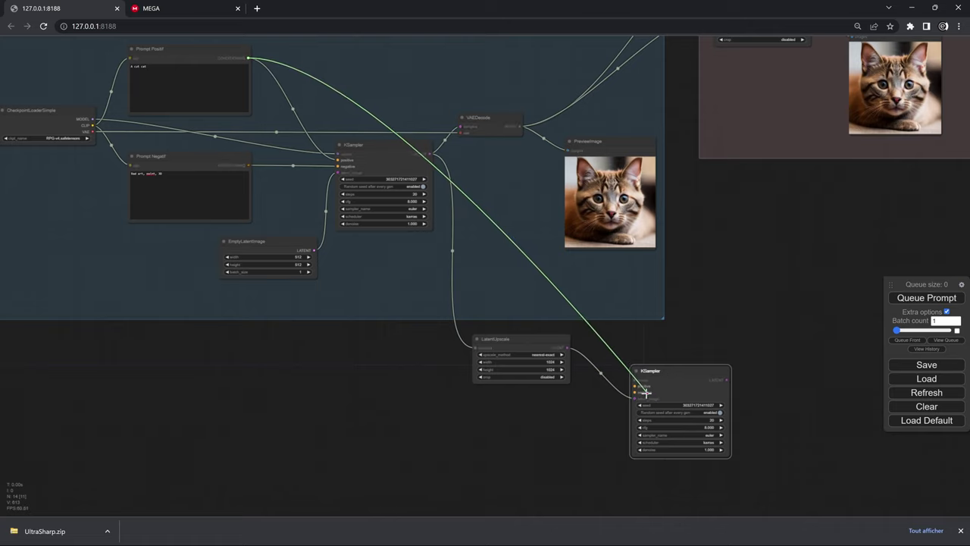
mouse_move(248, 164)
mouse_down()
mouse_move(555, 331)
mouse_move(636, 392)
mouse_up()
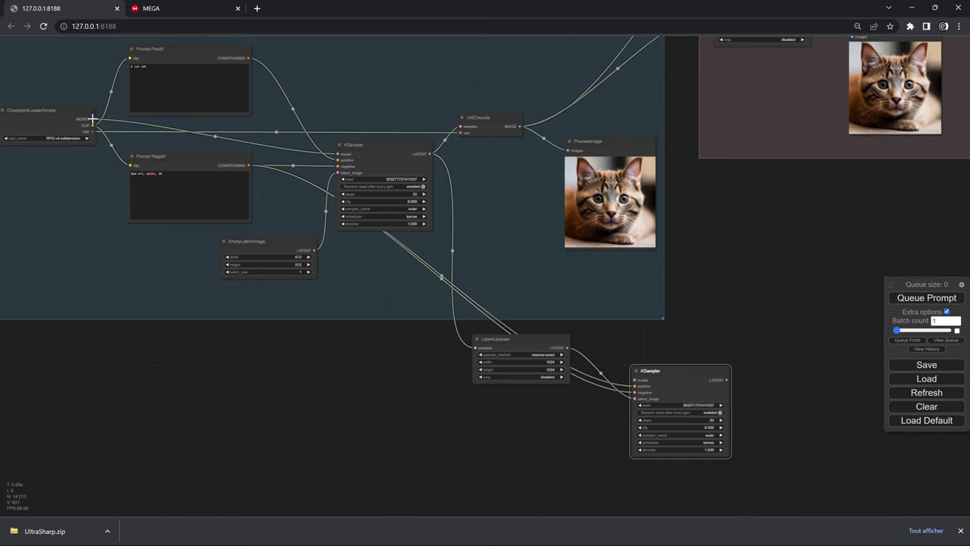
drag(93, 119, 636, 380)
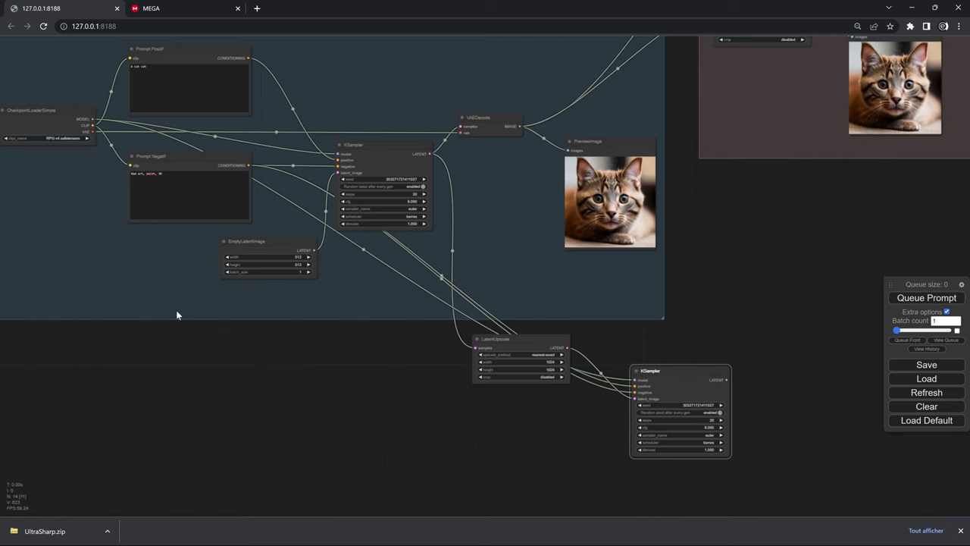
Step: Route the checkpoint MODEL through a utils Reroute point into the second KSampler's model input
right_click(170, 289)
click(181, 290)
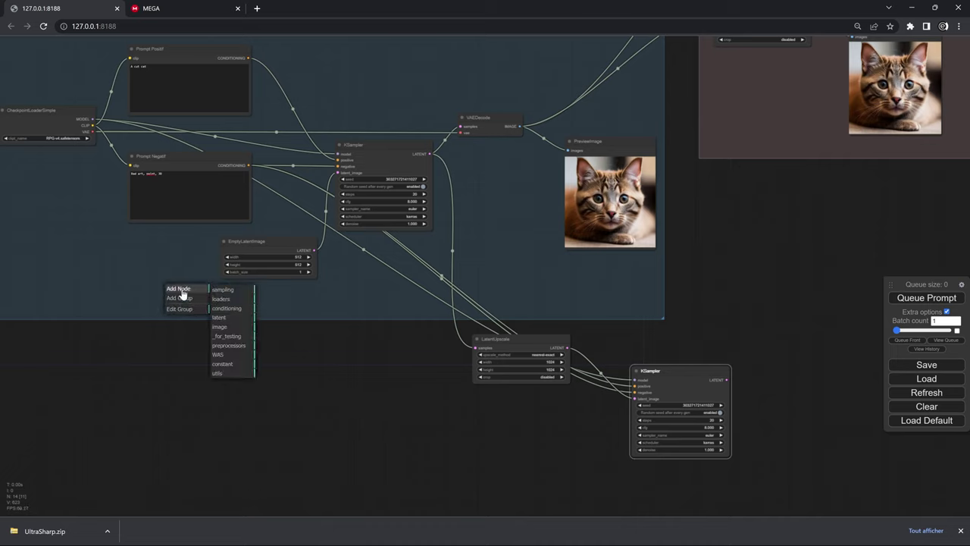
click(225, 373)
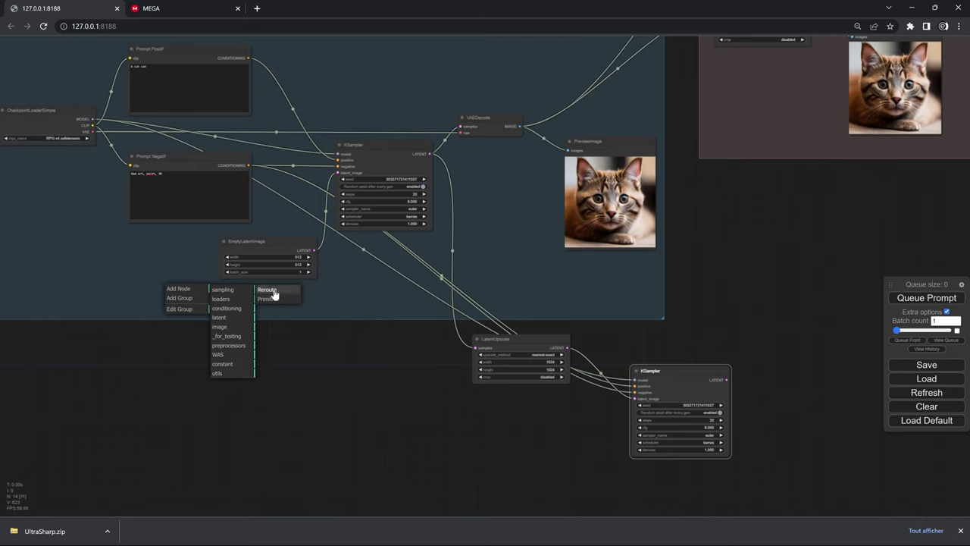
click(275, 295)
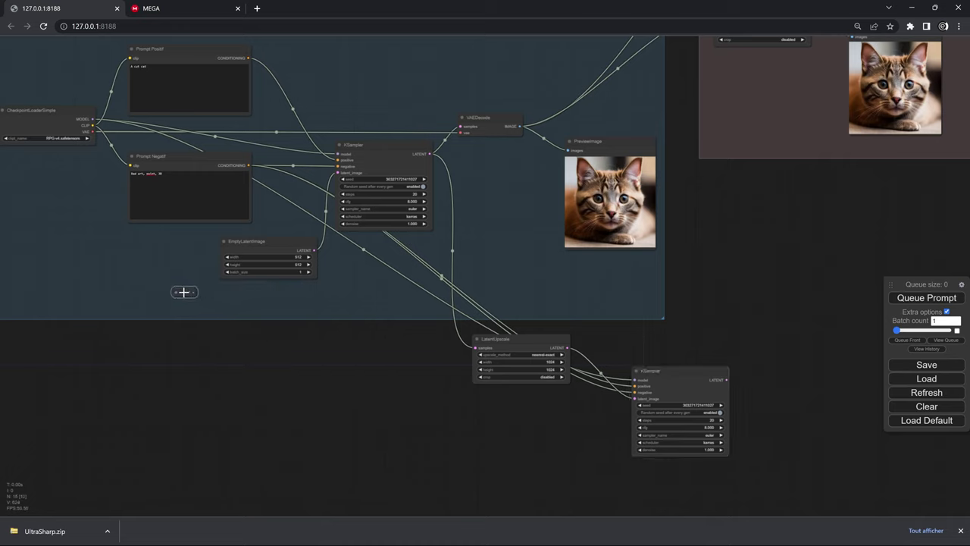
mouse_move(92, 119)
mouse_down()
mouse_move(176, 292)
mouse_move(135, 288)
mouse_up()
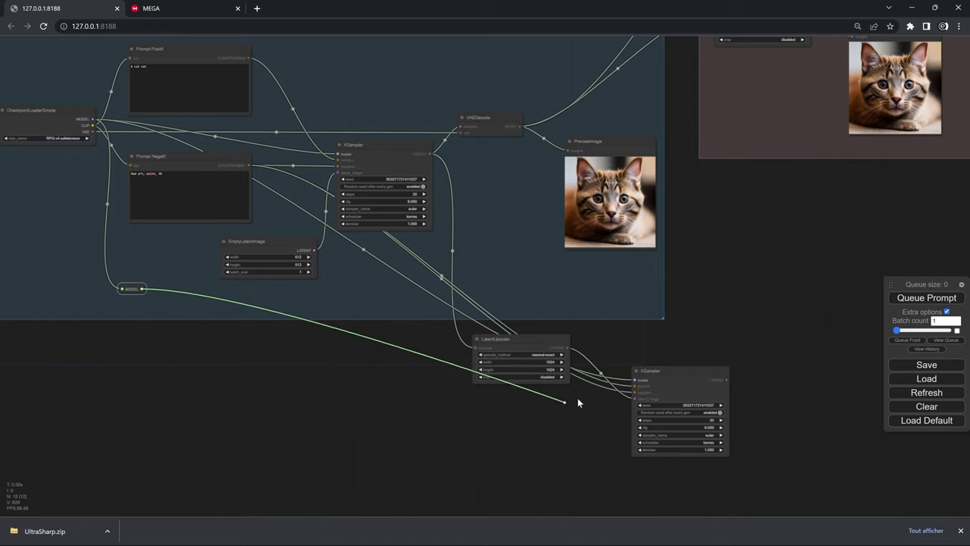
mouse_move(143, 288)
mouse_down()
mouse_move(635, 380)
mouse_move(662, 415)
mouse_up()
drag(135, 289, 156, 421)
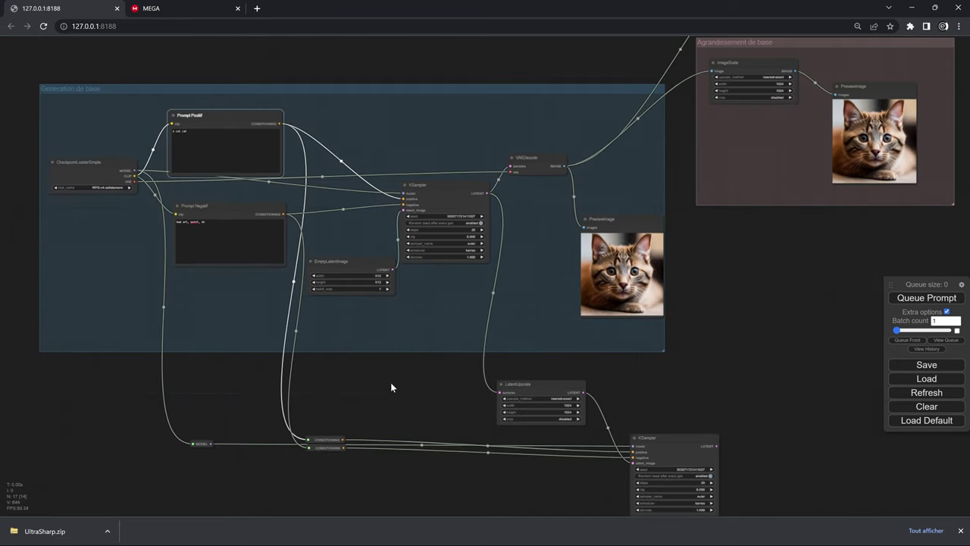
drag(398, 372, 230, 300)
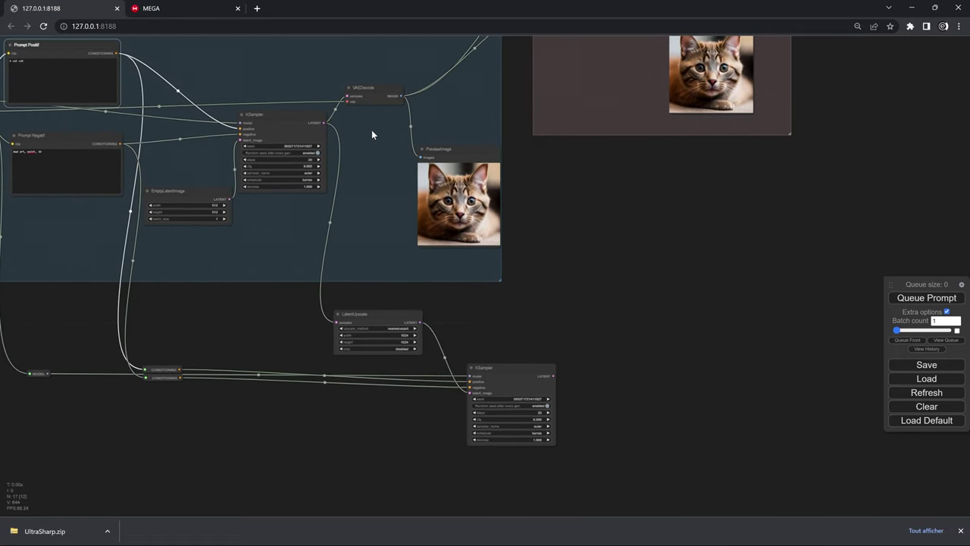
Step: Clone the VAEDecode node and place the copy beside the second KSampler
click(369, 91)
right_click(370, 88)
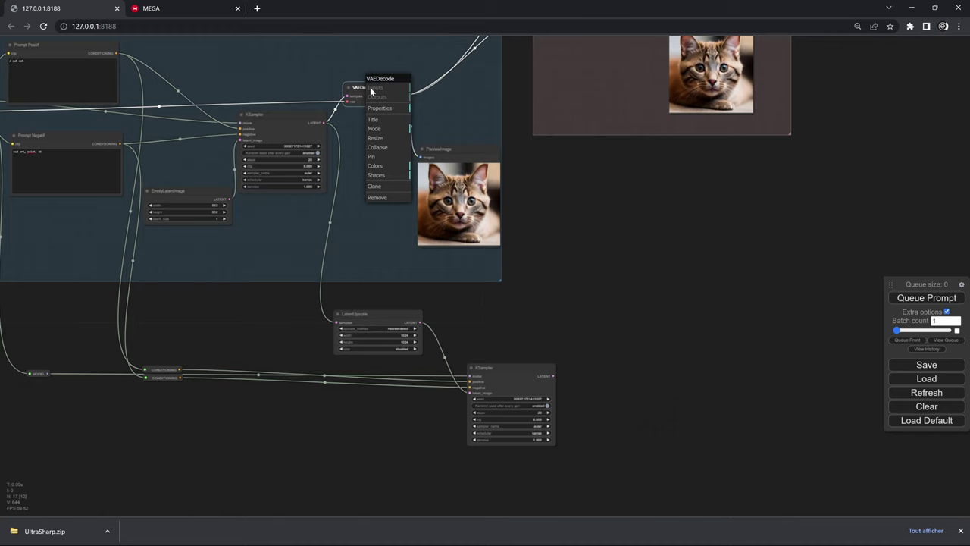
click(374, 187)
mouse_move(370, 89)
mouse_down()
mouse_move(601, 369)
mouse_move(576, 374)
mouse_up()
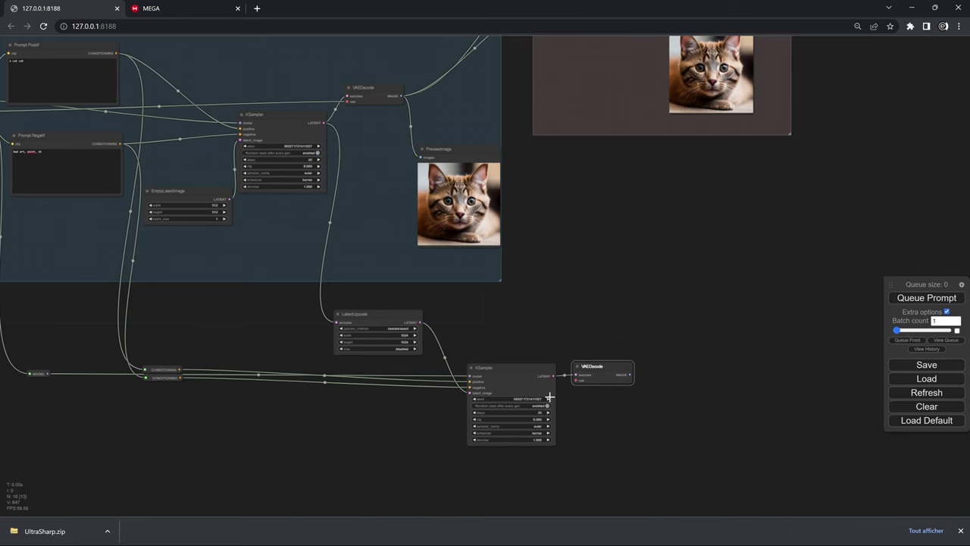
drag(364, 428, 529, 445)
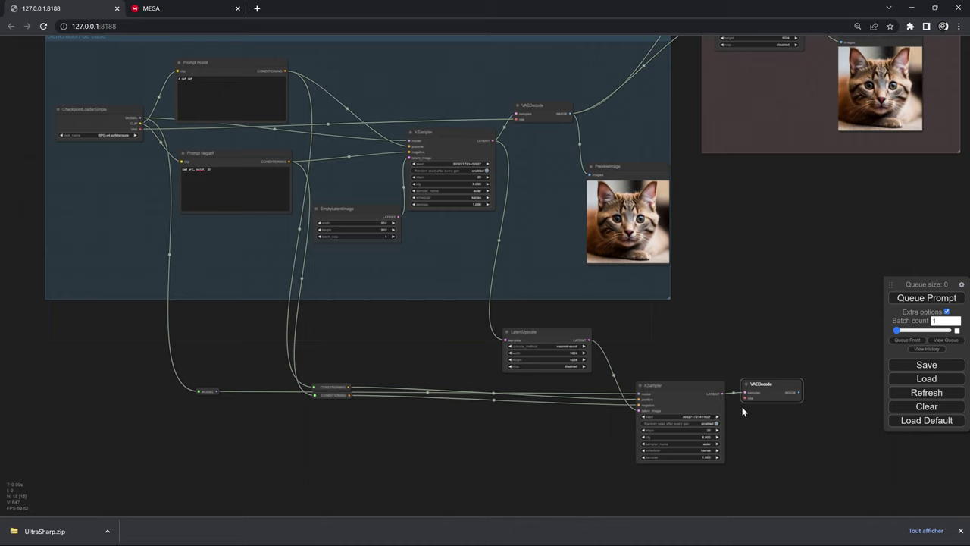
drag(761, 388, 766, 386)
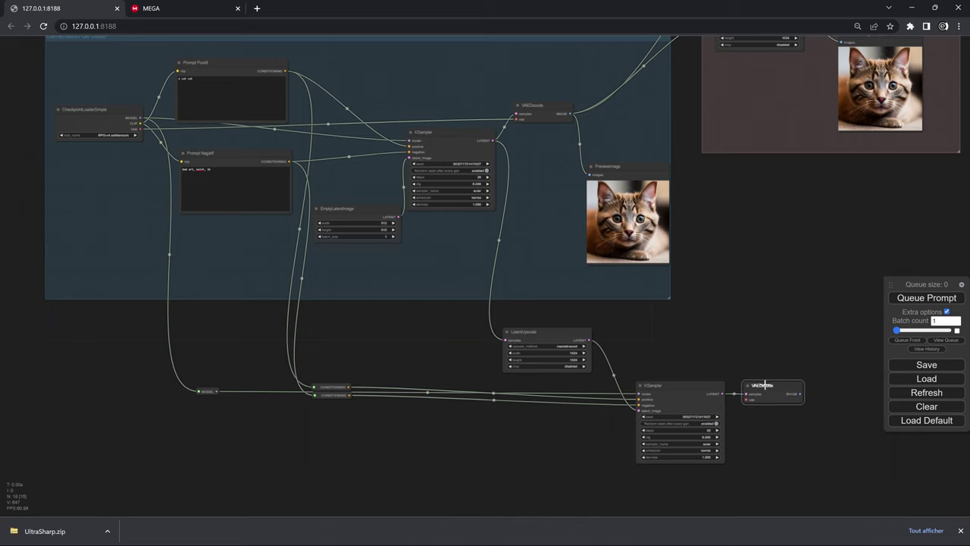
Step: Add a utils Reroute point and connect the checkpoint's VAE output to it
right_click(211, 402)
click(223, 418)
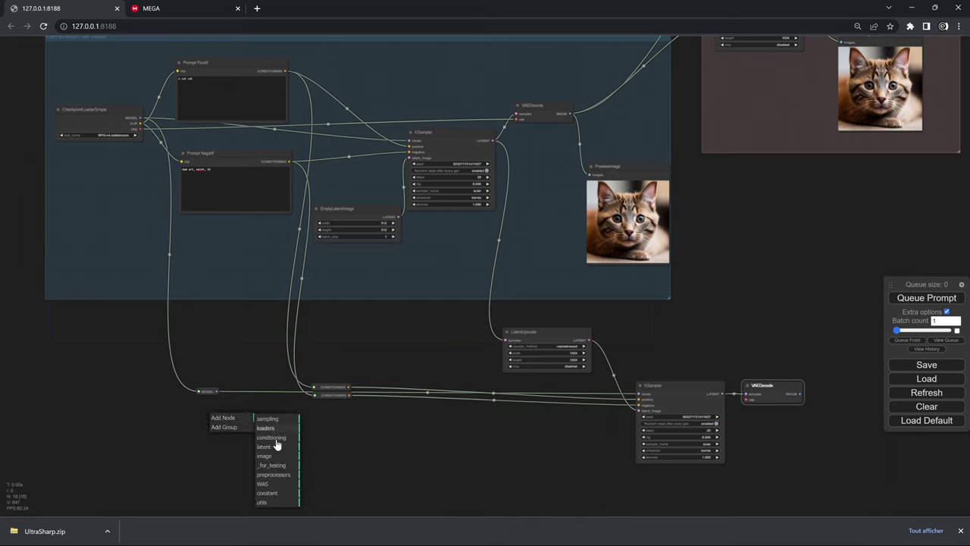
click(278, 504)
click(303, 425)
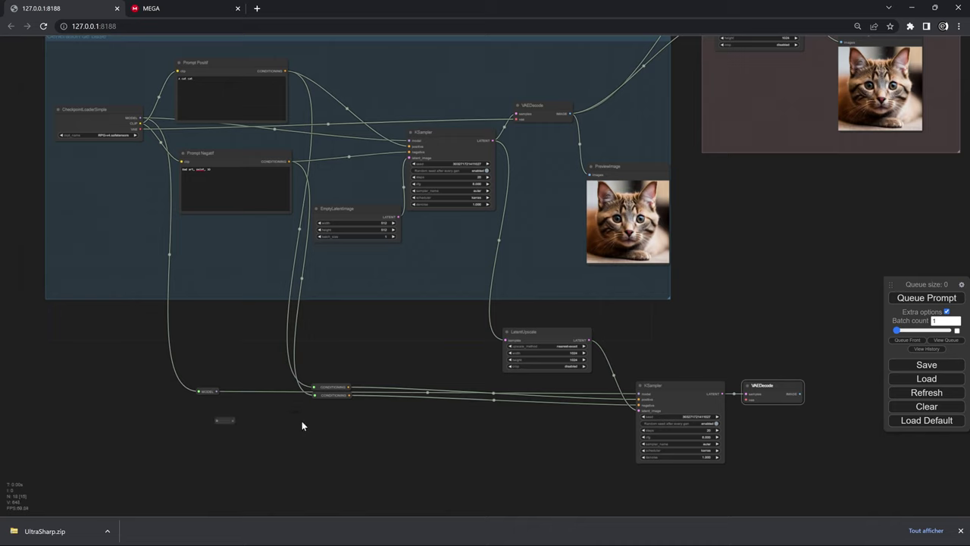
drag(233, 421, 198, 410)
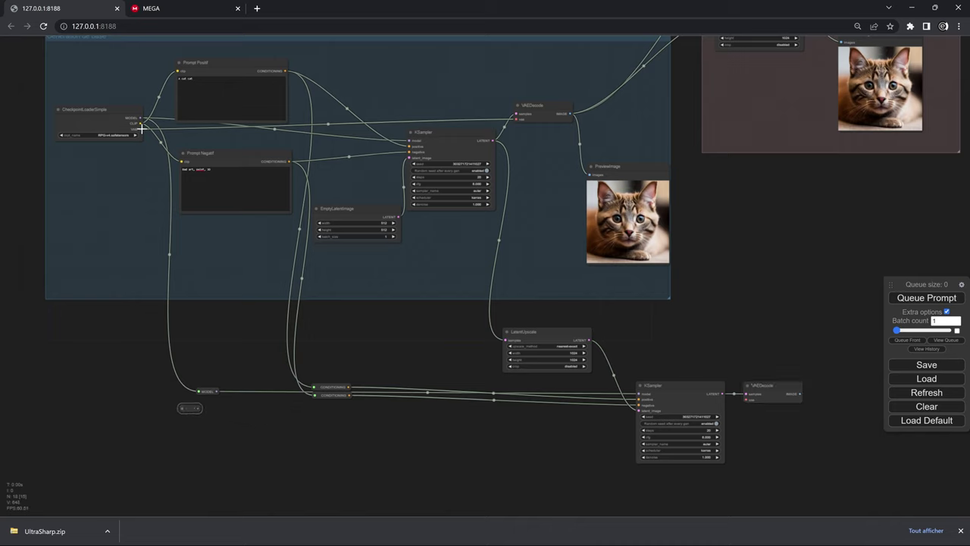
mouse_move(140, 129)
mouse_down()
mouse_move(183, 408)
mouse_move(747, 399)
mouse_move(573, 351)
mouse_up()
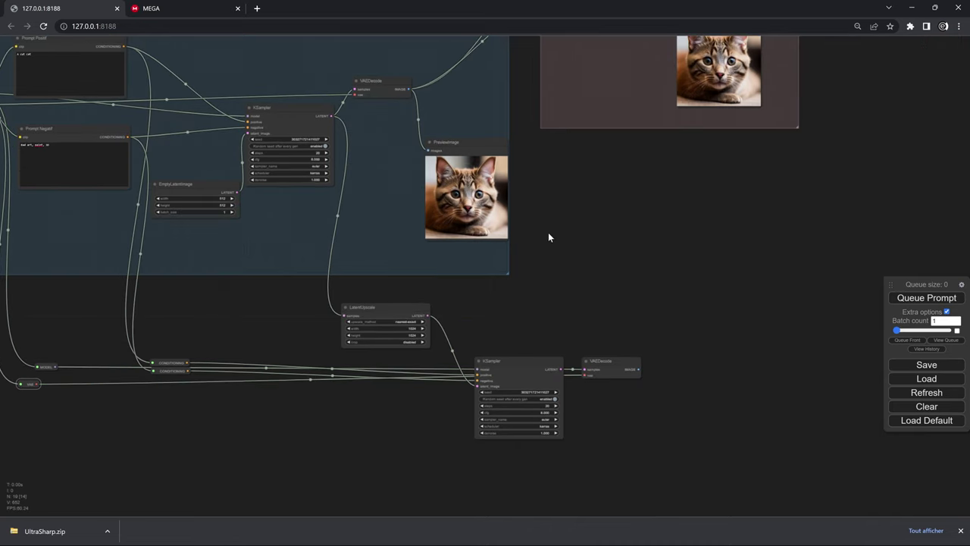
Step: Clone the preview node and feed it the lower VAEDecode's image
right_click(467, 138)
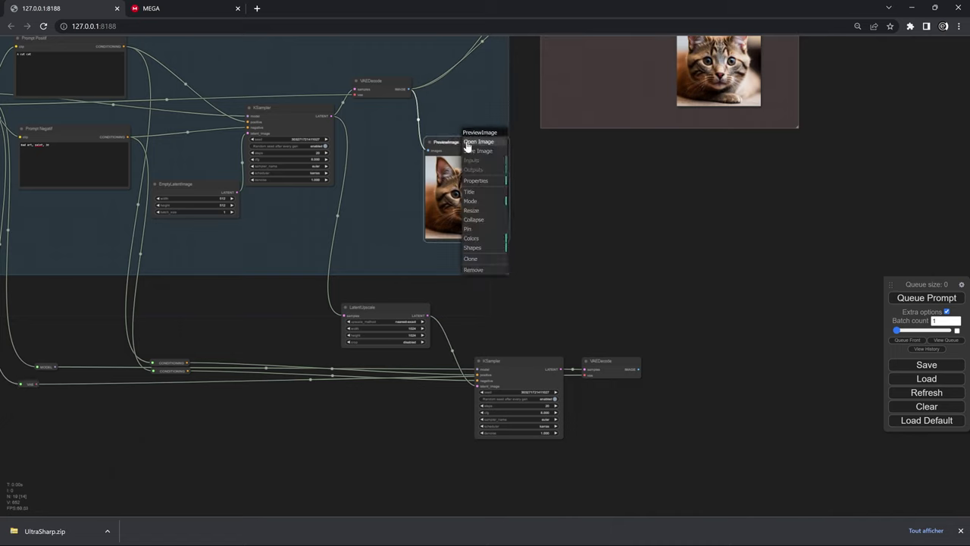
click(471, 259)
mouse_move(455, 156)
mouse_down()
mouse_move(521, 247)
mouse_move(721, 422)
mouse_up()
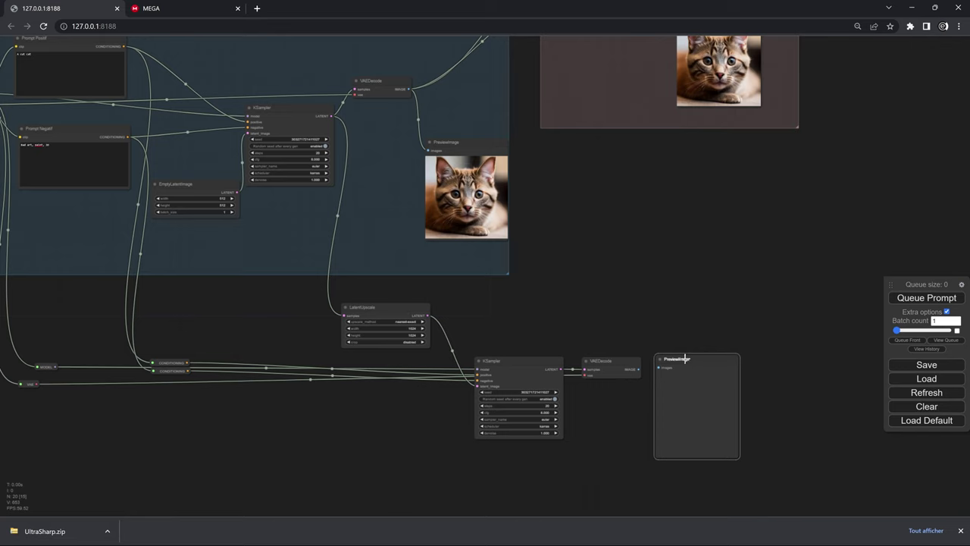
drag(639, 370, 659, 367)
drag(345, 392, 453, 392)
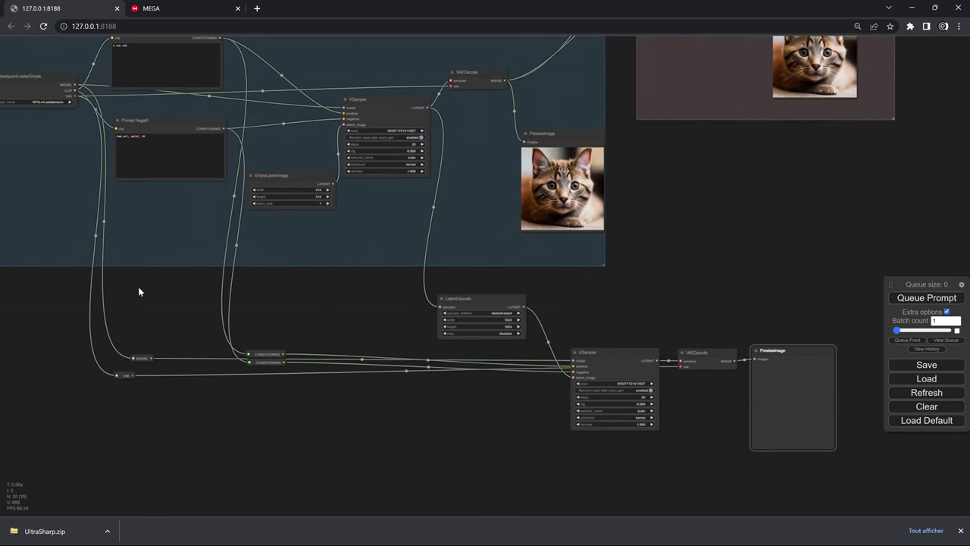
Step: Group the lower branch nodes under the title 'Latent UpScale'
right_click(197, 426)
click(213, 429)
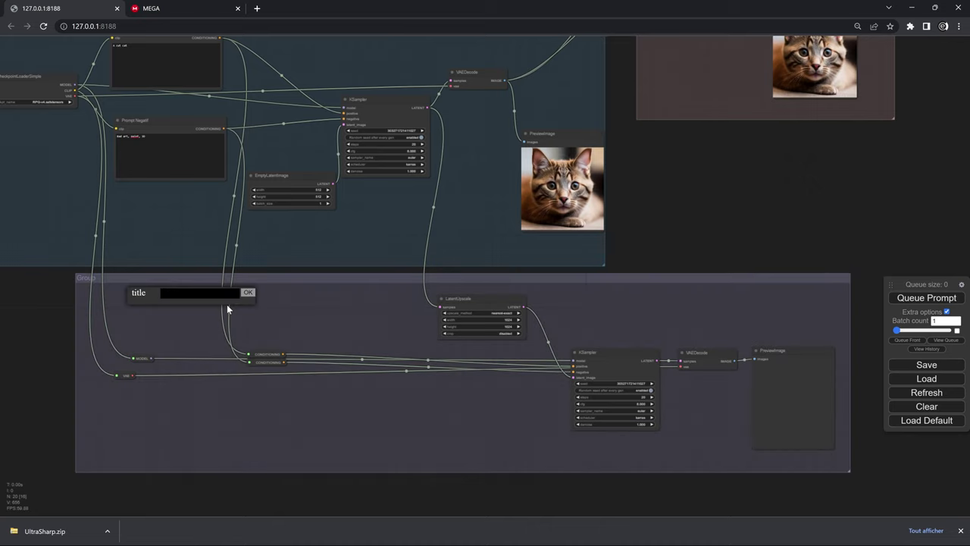
text(Latent UpScale)
key(Return)
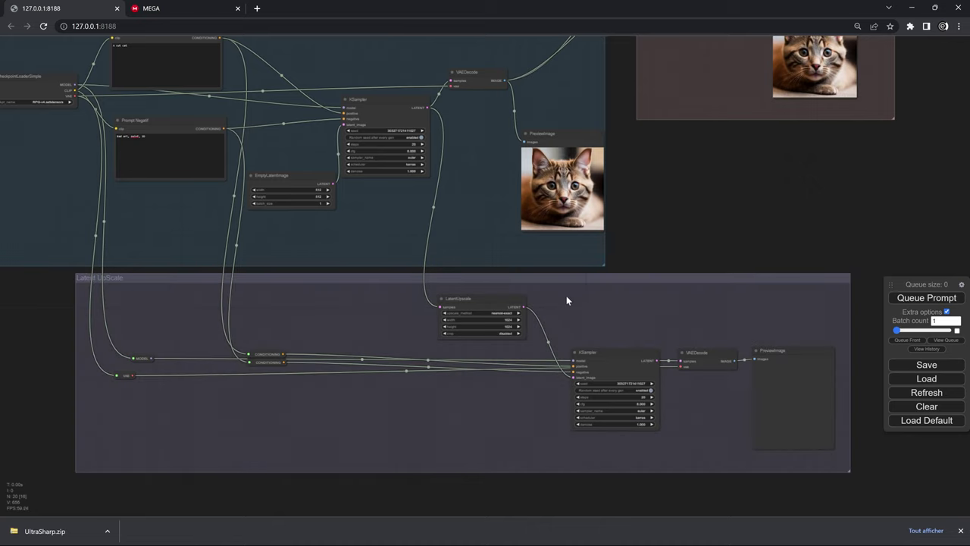
drag(660, 234, 546, 261)
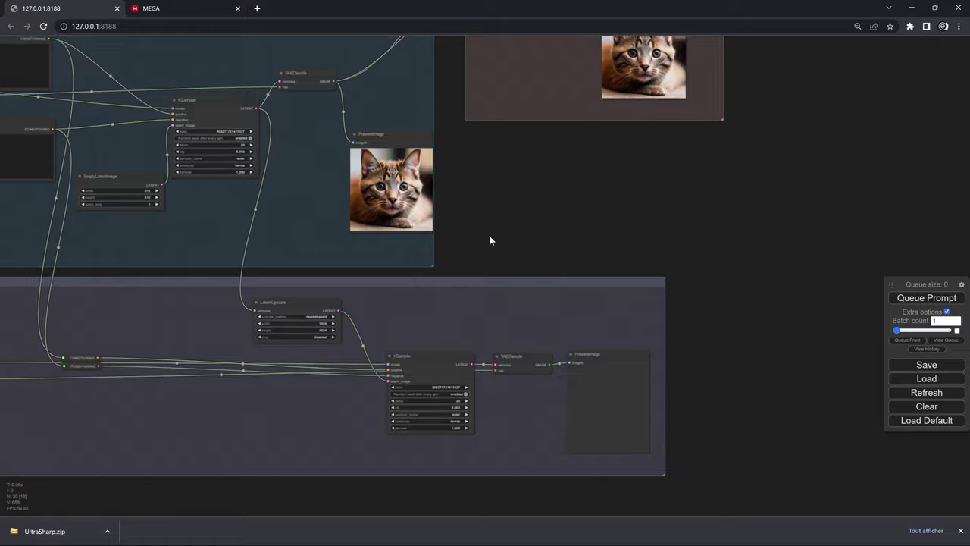
Step: Nudge the lower KSampler upward and check the lower decode and preview nodes
click(350, 320)
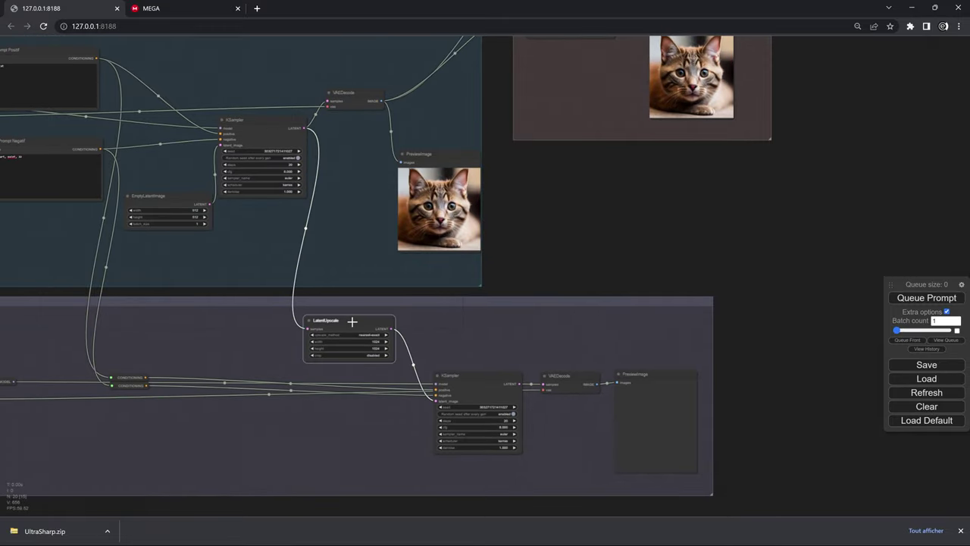
click(285, 119)
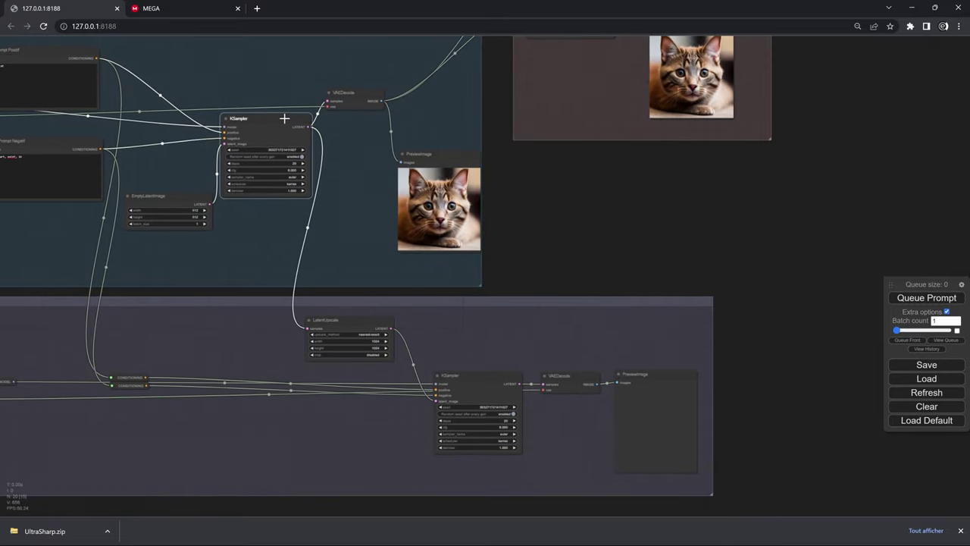
scroll(389, 350, up, 5)
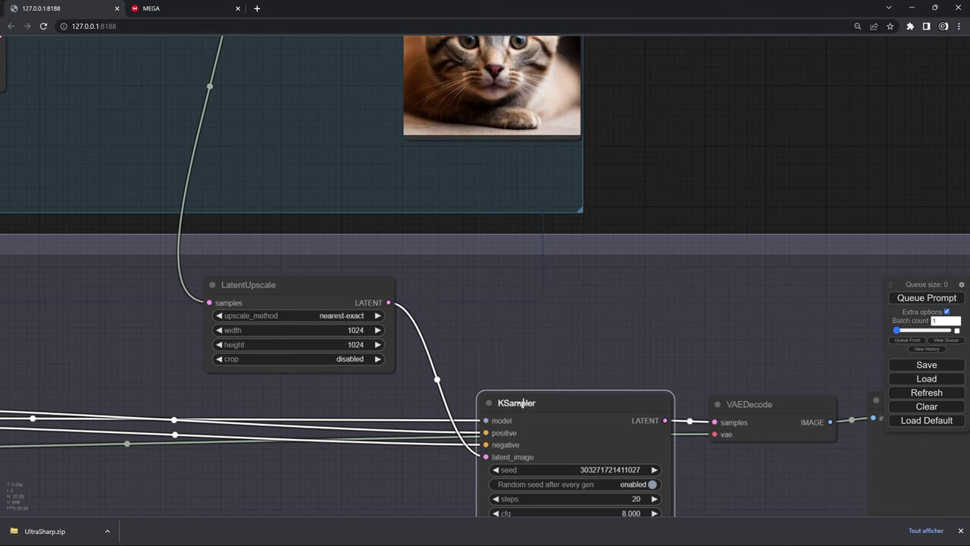
drag(523, 402, 520, 387)
scroll(523, 394, down, 2)
scroll(531, 401, down, 1)
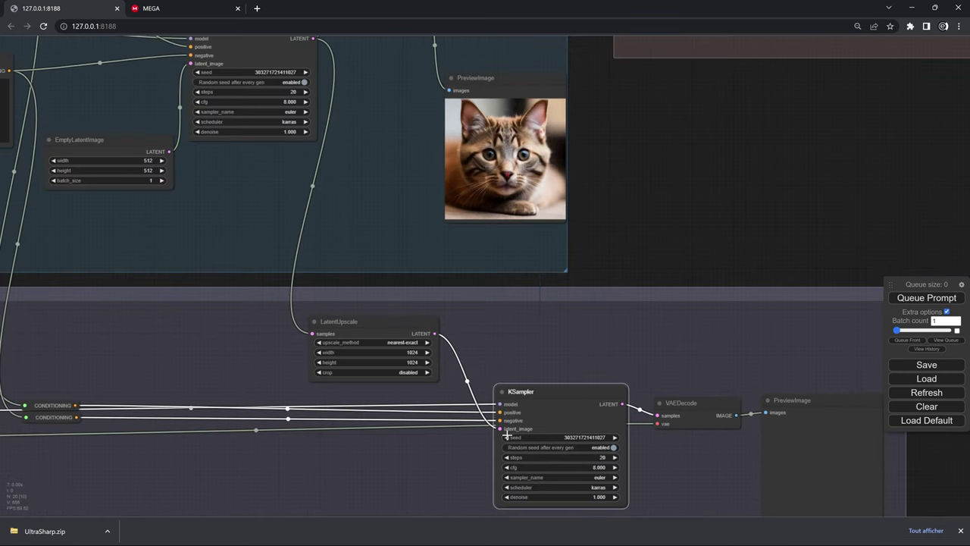
drag(577, 356, 385, 320)
click(501, 367)
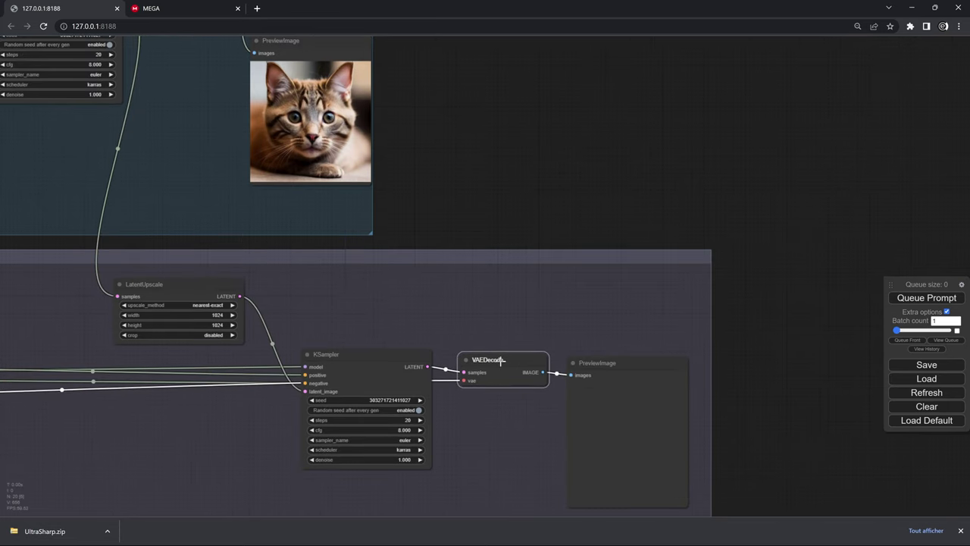
click(603, 361)
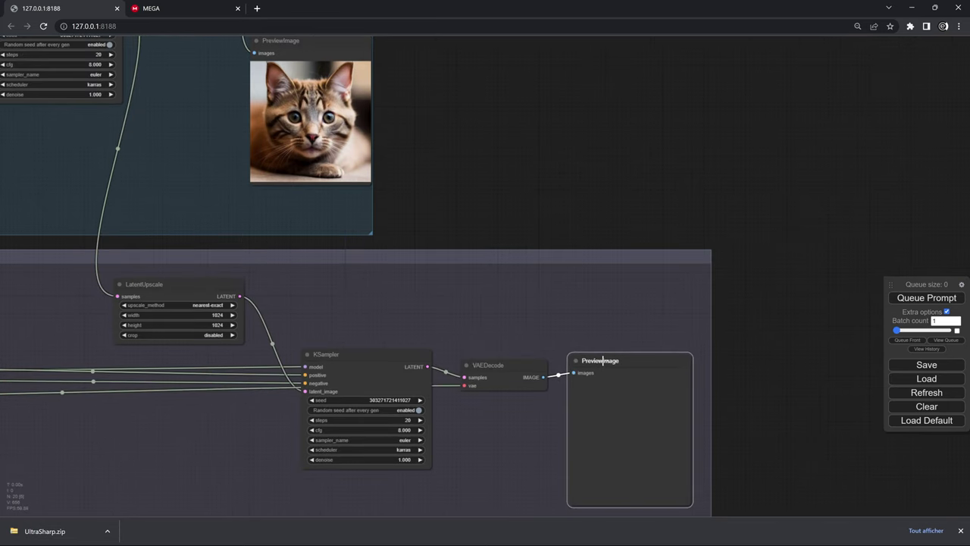
Step: Lower the second KSampler's denoise to 0.500
scroll(534, 420, down, 4)
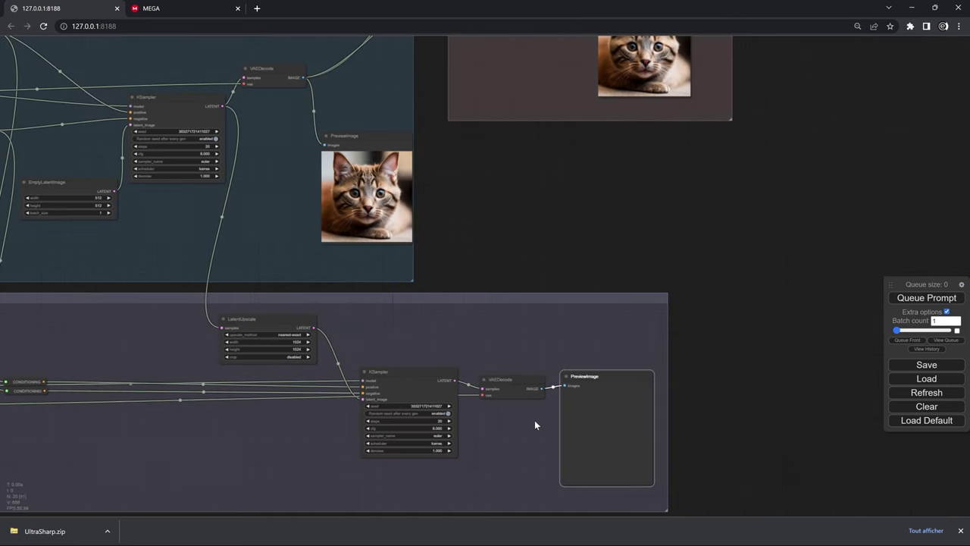
scroll(521, 432, down, 1)
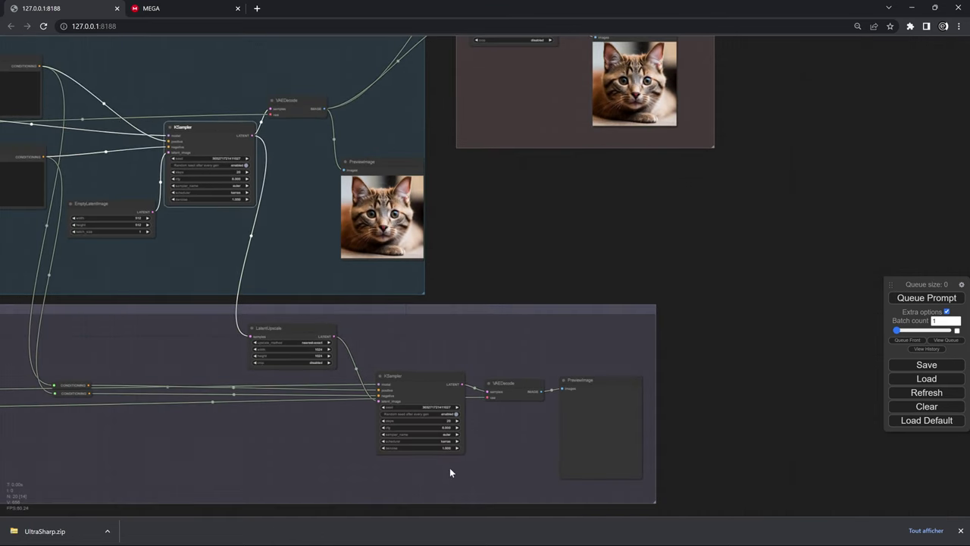
scroll(448, 468, up, 4)
scroll(449, 464, up, 2)
scroll(450, 461, up, 4)
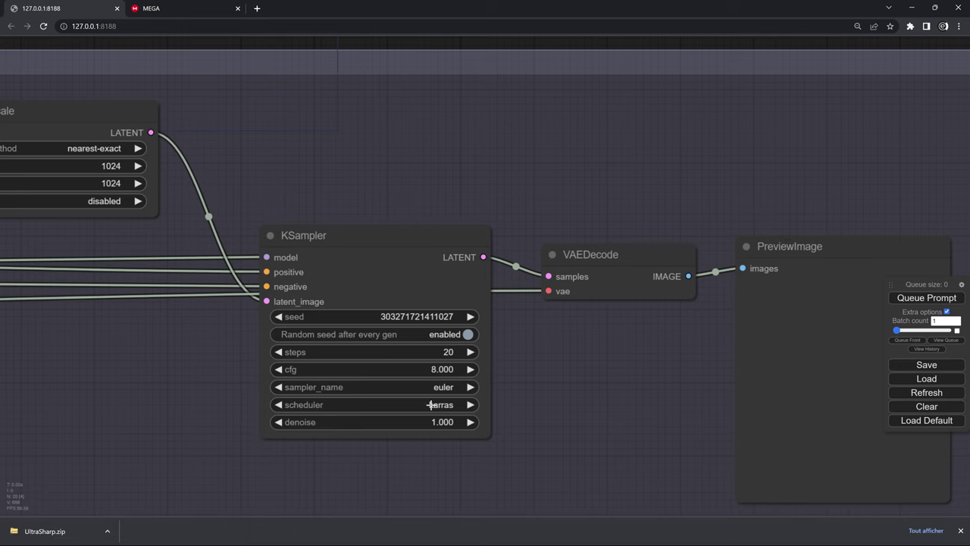
scroll(449, 401, down, 2)
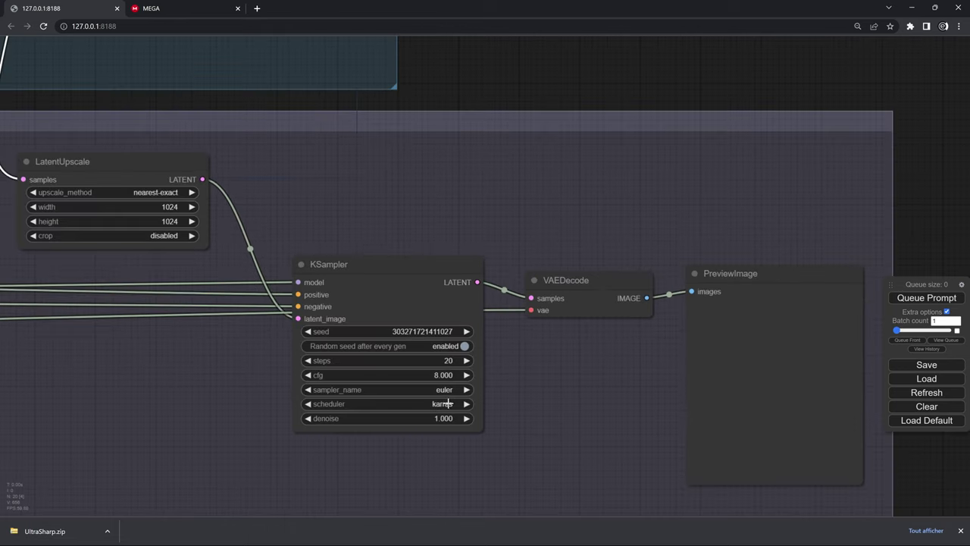
scroll(449, 400, down, 2)
scroll(416, 299, down, 2)
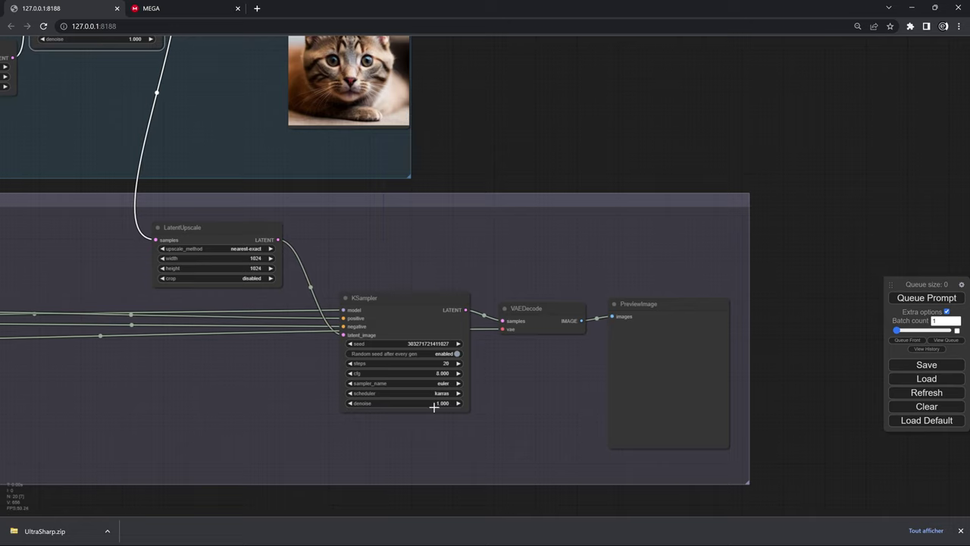
click(373, 405)
scroll(417, 422, down, 2)
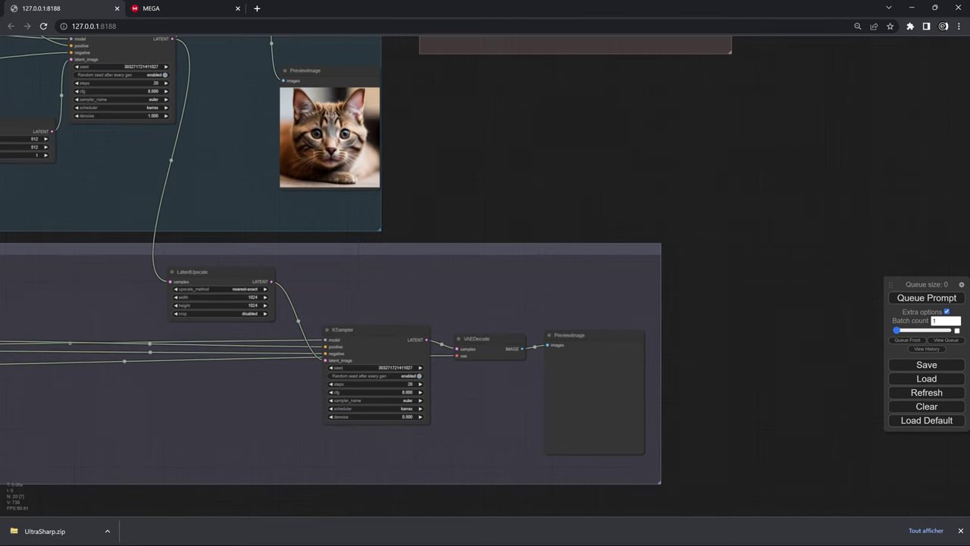
scroll(491, 354, down, 8)
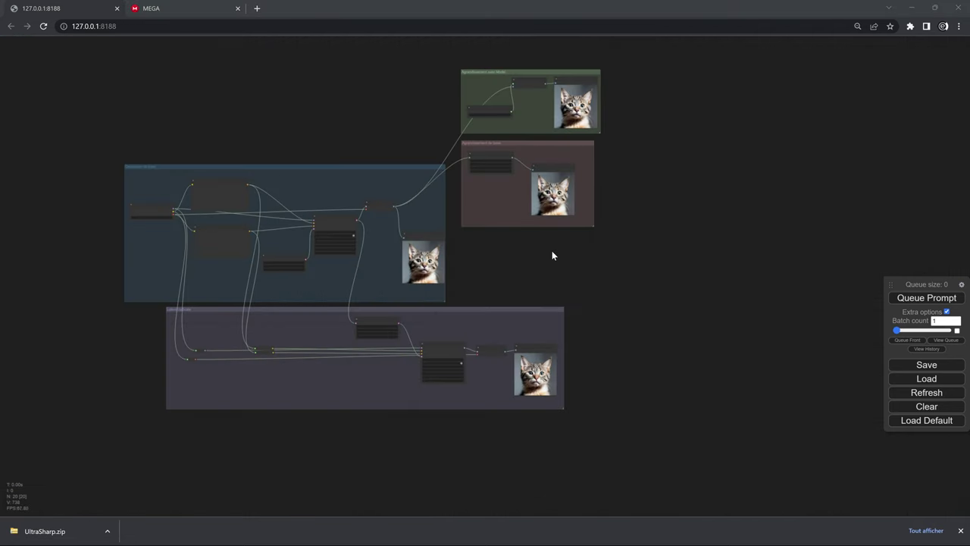
Step: Move the latent-upscale preview to the upper right and enlarge all three cat previews
scroll(552, 255, up, 1)
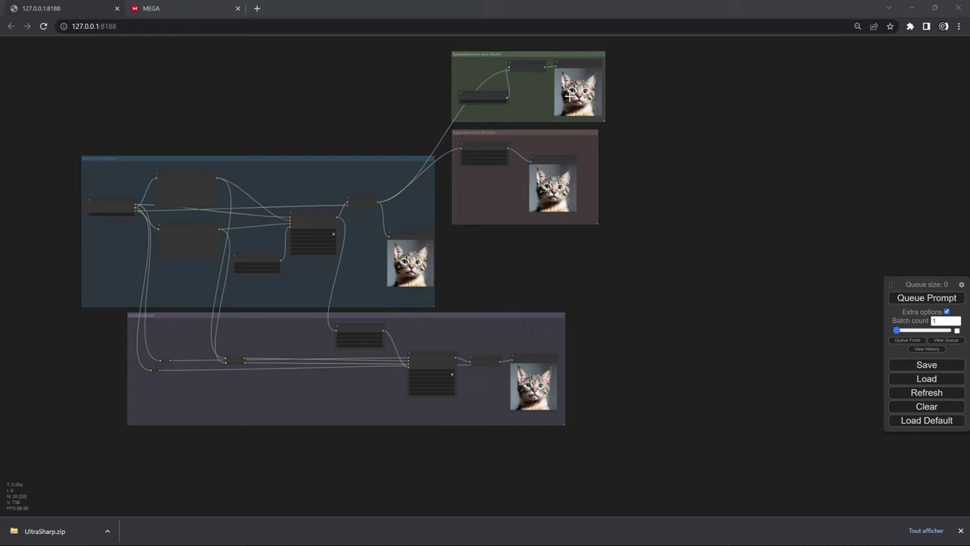
click(413, 233)
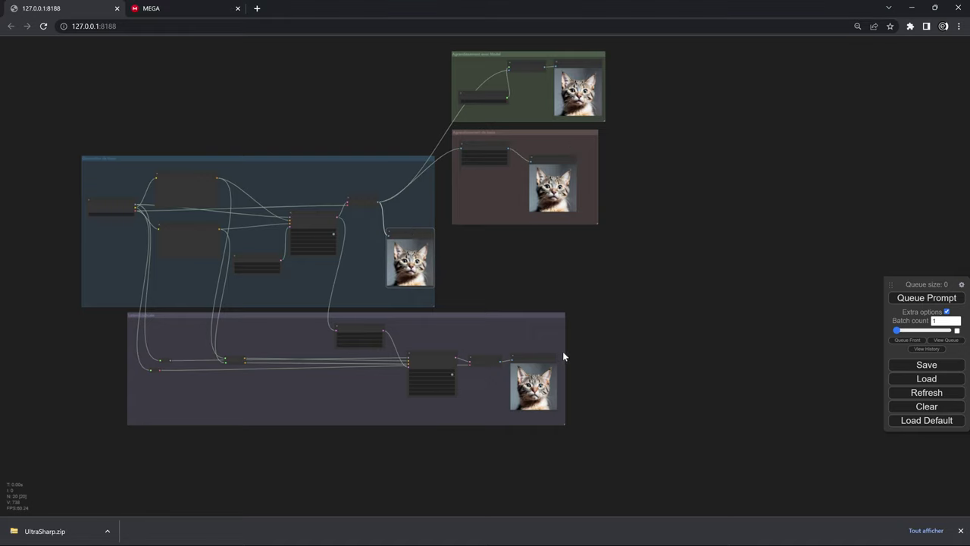
mouse_move(544, 355)
mouse_down()
mouse_move(728, 293)
mouse_move(803, 113)
mouse_up()
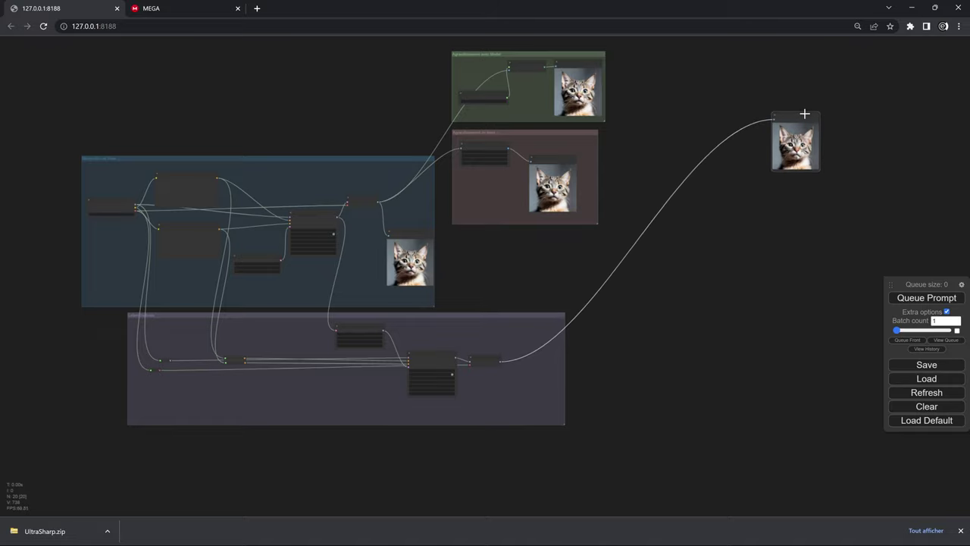
drag(816, 165, 820, 186)
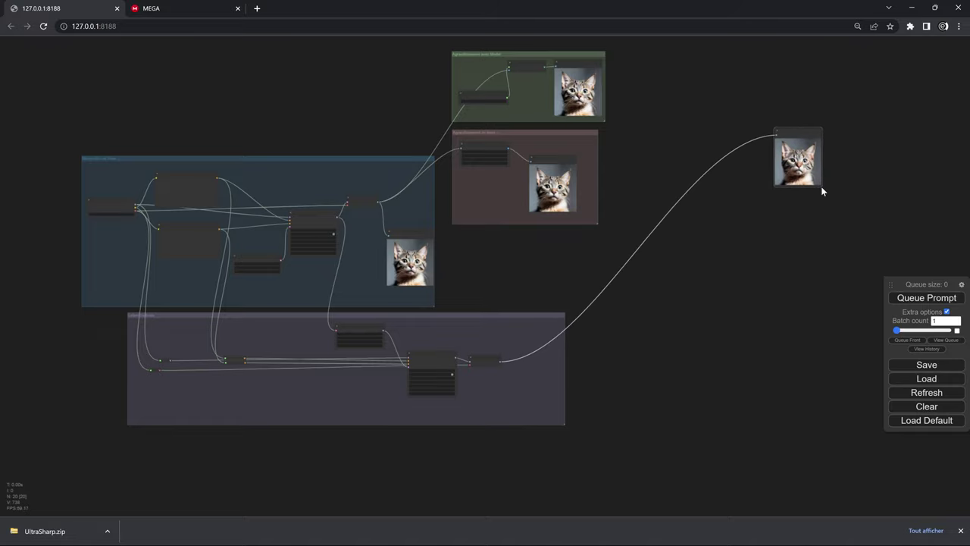
mouse_move(553, 163)
mouse_down()
mouse_move(678, 202)
mouse_move(706, 134)
mouse_move(575, 135)
mouse_up()
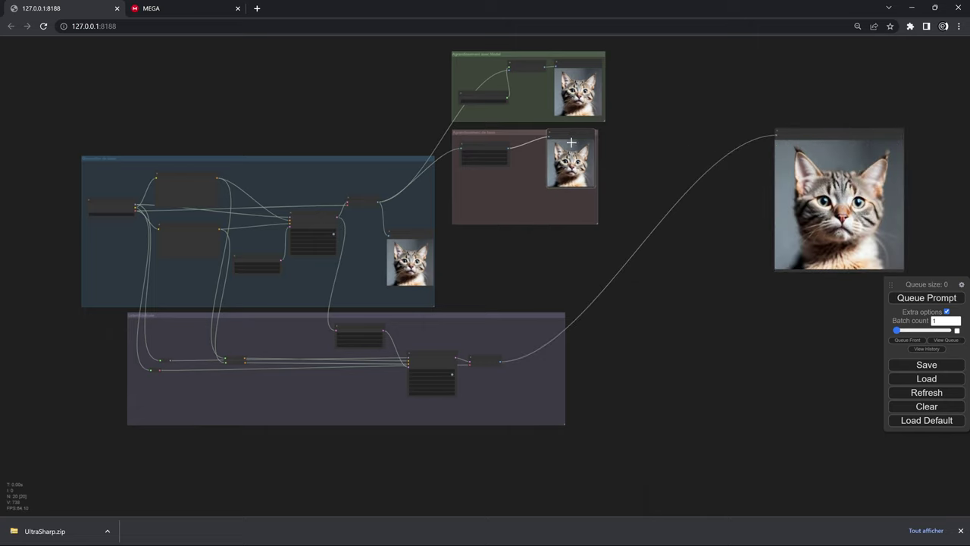
drag(601, 190, 672, 266)
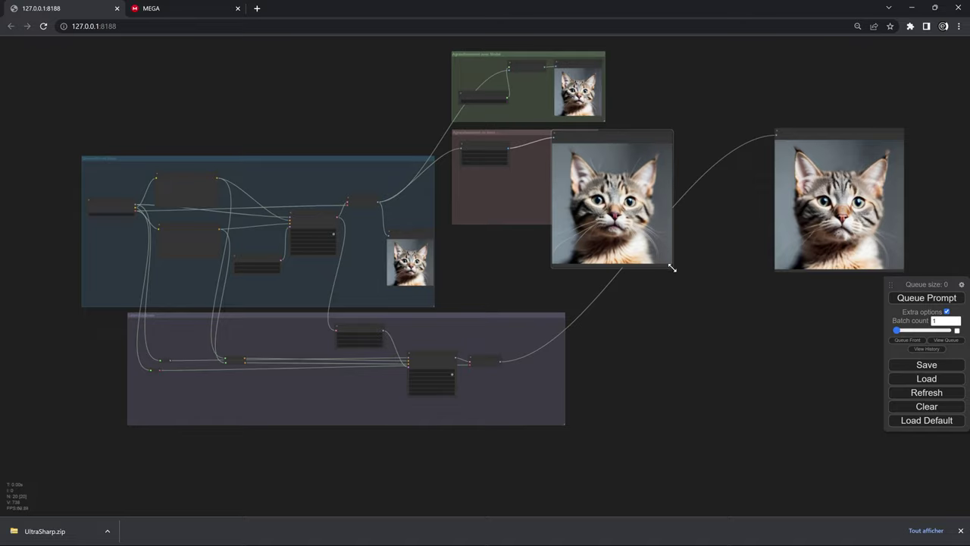
mouse_move(605, 118)
mouse_down()
mouse_move(709, 148)
mouse_move(711, 169)
mouse_move(781, 277)
mouse_up()
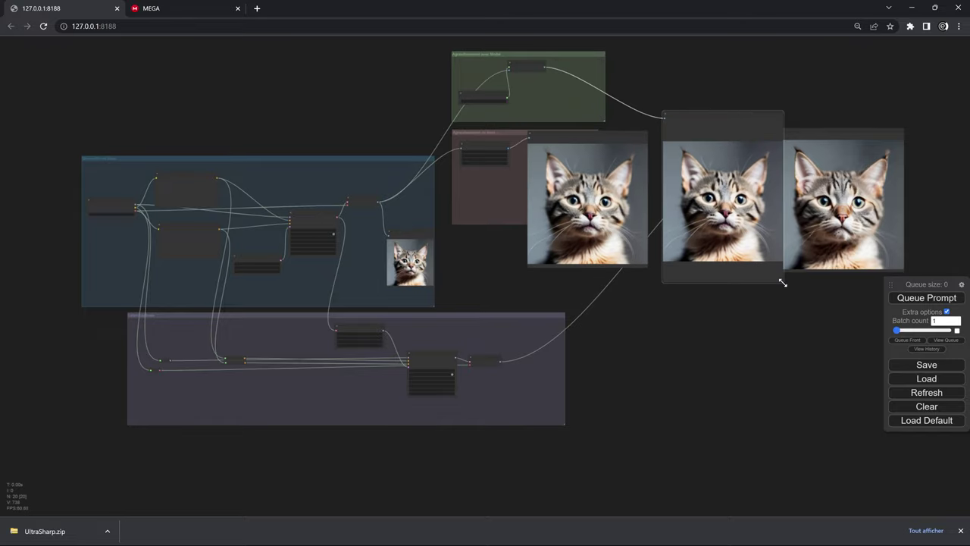
scroll(781, 278, up, 10)
scroll(492, 379, up, 1)
scroll(510, 389, down, 2)
scroll(511, 390, down, 1)
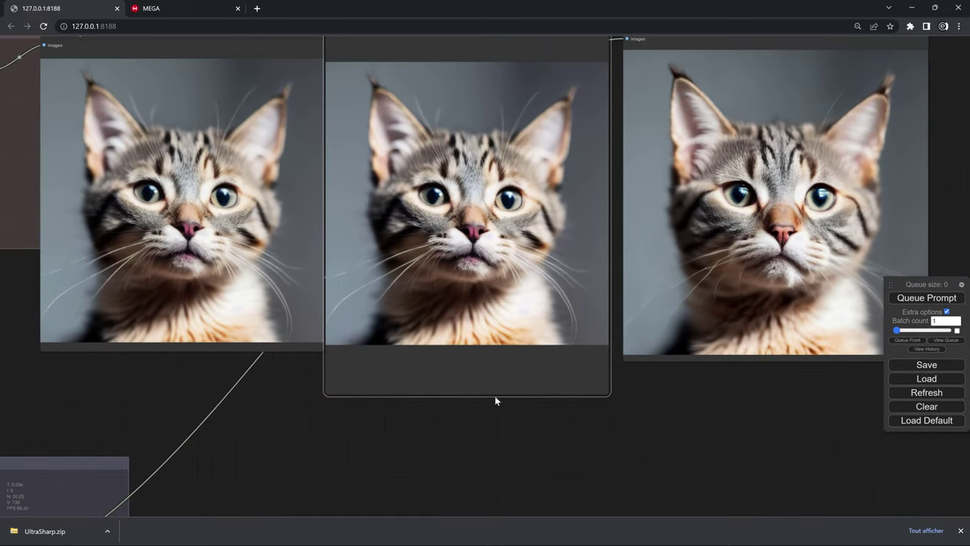
scroll(496, 401, up, 4)
scroll(483, 386, up, 3)
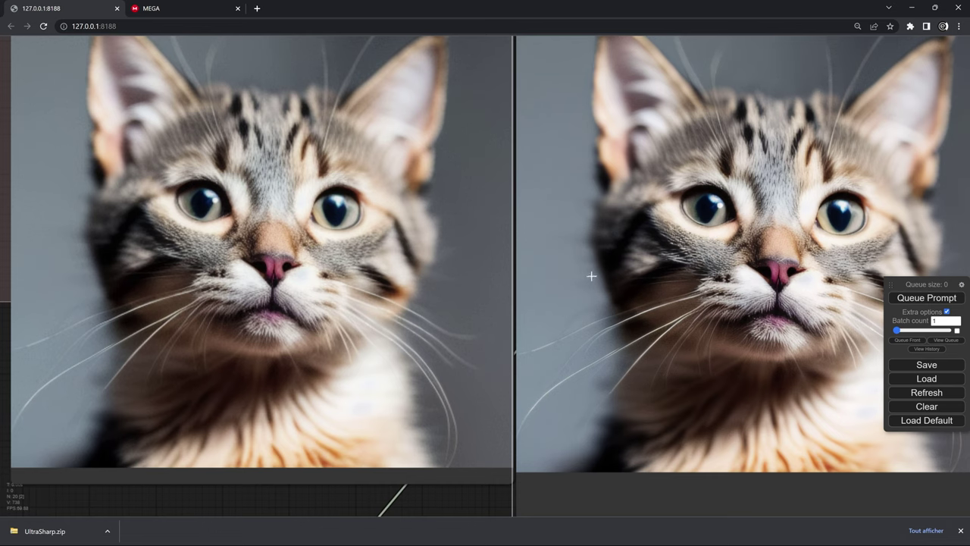
mouse_move(367, 479)
mouse_down()
mouse_move(348, 498)
mouse_move(340, 543)
mouse_up()
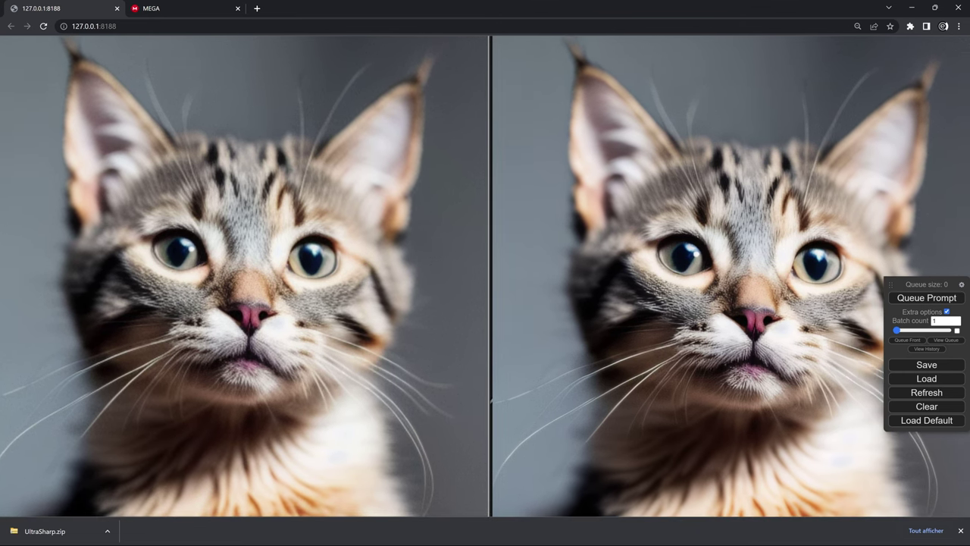
drag(343, 541, 177, 520)
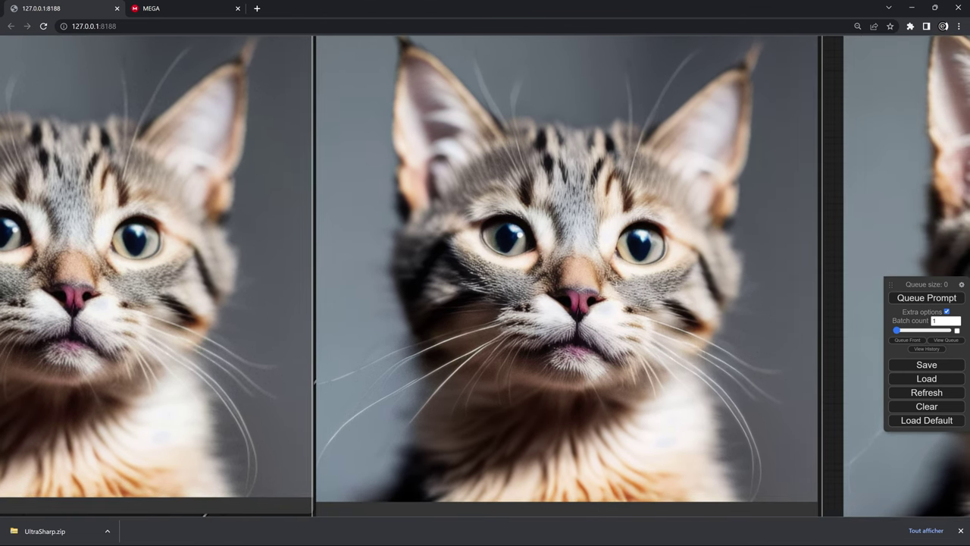
mouse_move(829, 466)
mouse_down()
mouse_move(581, 481)
mouse_move(358, 448)
mouse_move(405, 505)
mouse_up()
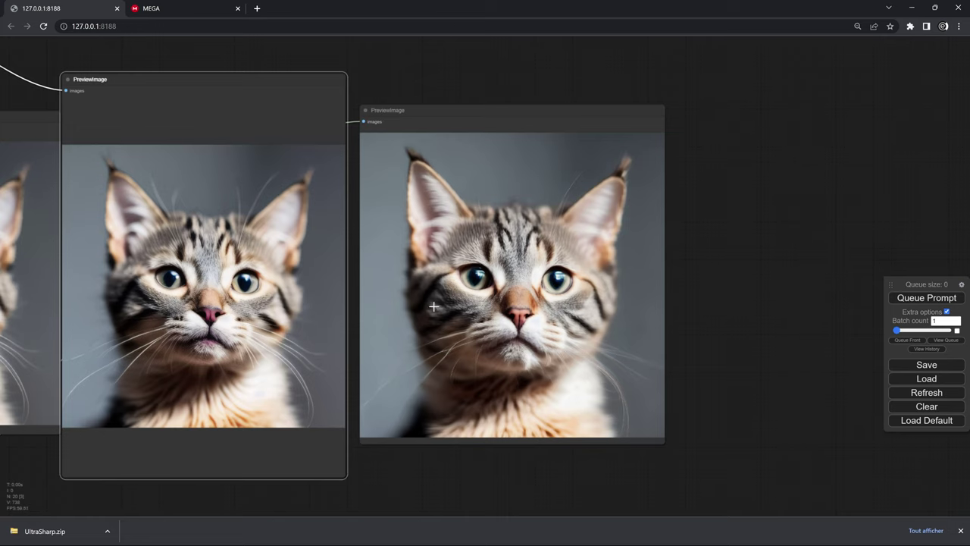
Step: Move the latent-upscale cat preview down below the other two previews
scroll(384, 295, down, 10)
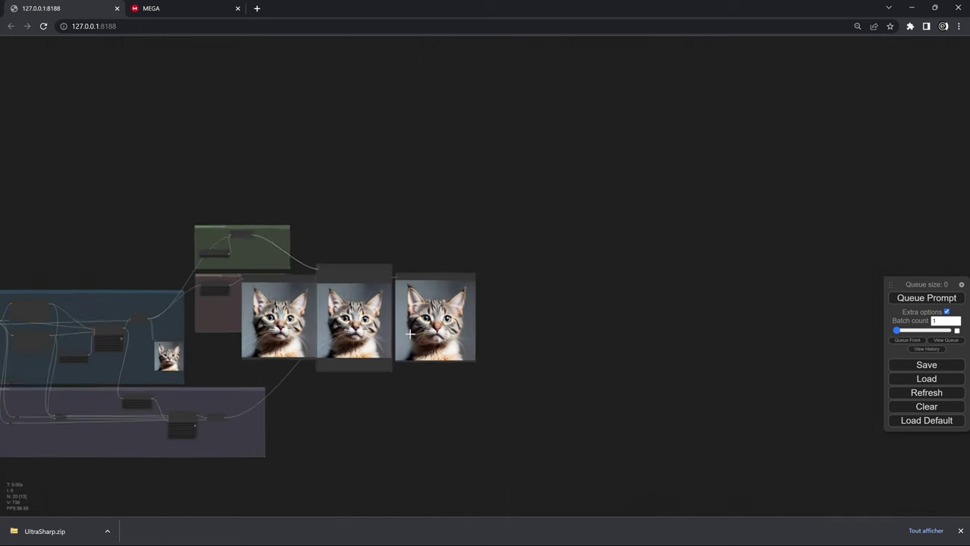
scroll(424, 300, up, 2)
scroll(424, 300, up, 2)
scroll(438, 296, up, 2)
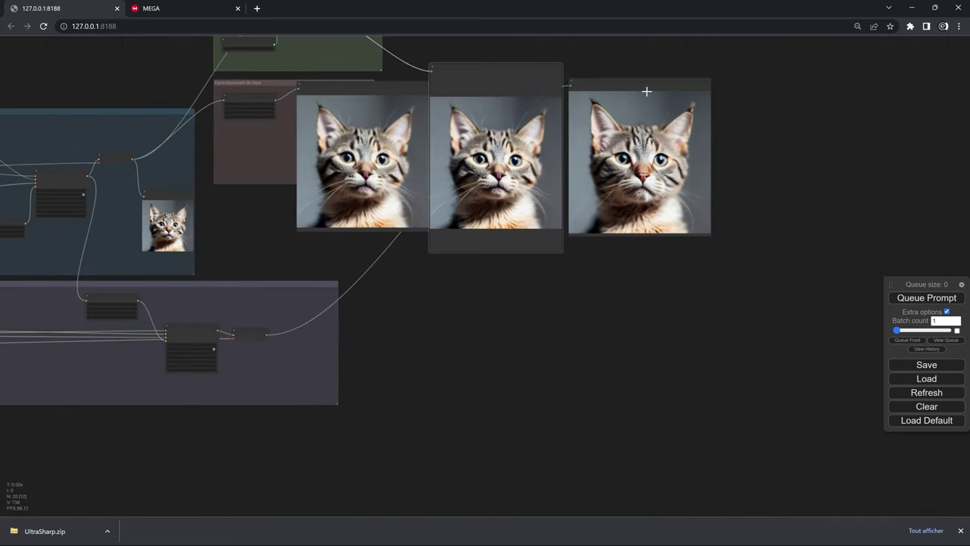
drag(646, 91, 374, 300)
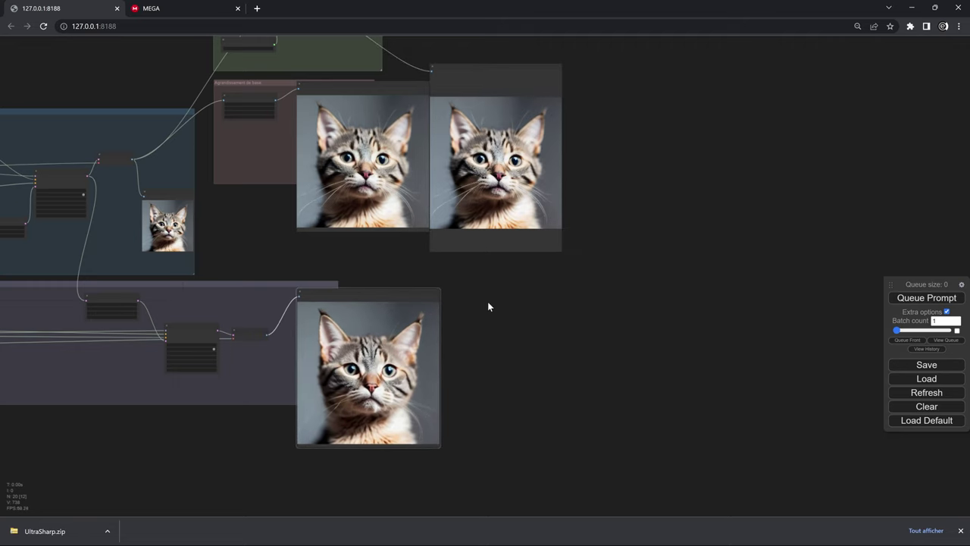
Step: Select the ImageUpscaleWithModel and UpscaleModelLoader nodes in the Agrandissement avec Modèle group
drag(488, 306, 564, 377)
scroll(318, 172, up, 4)
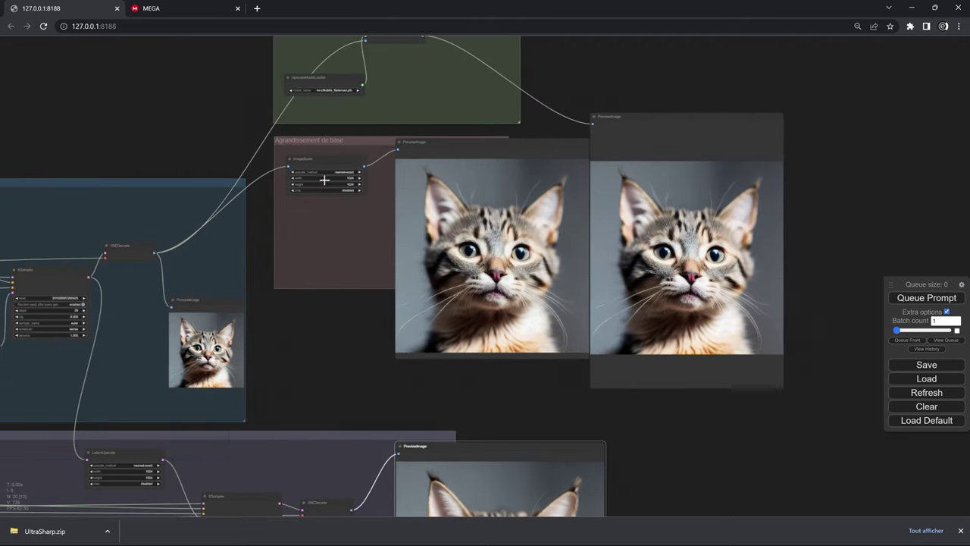
drag(288, 300, 271, 371)
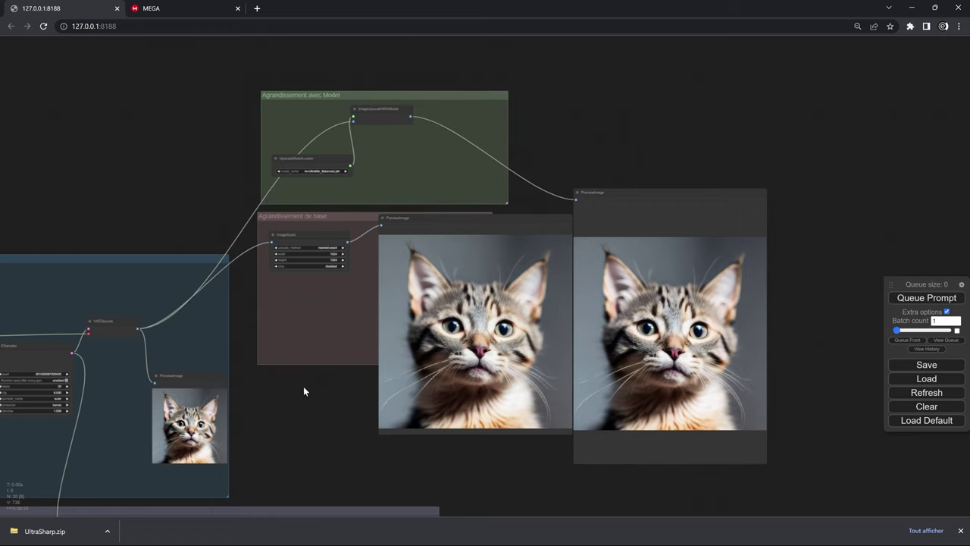
click(390, 111)
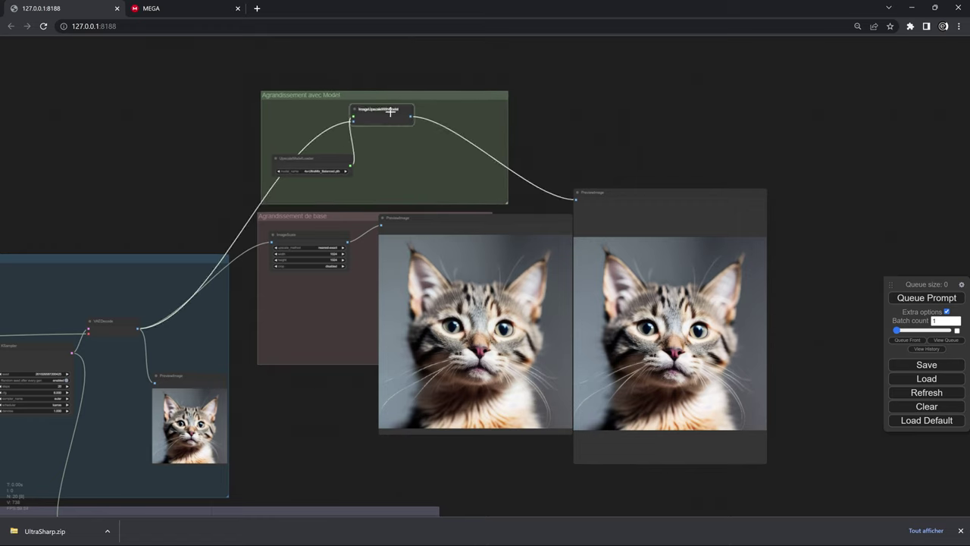
click(328, 159)
Step: Feed the latent-upscale VAEDecode image and the UpscaleModelLoader into the copied ImageUpscaleWithModel
right_click(621, 191)
scroll(538, 430, down, 2)
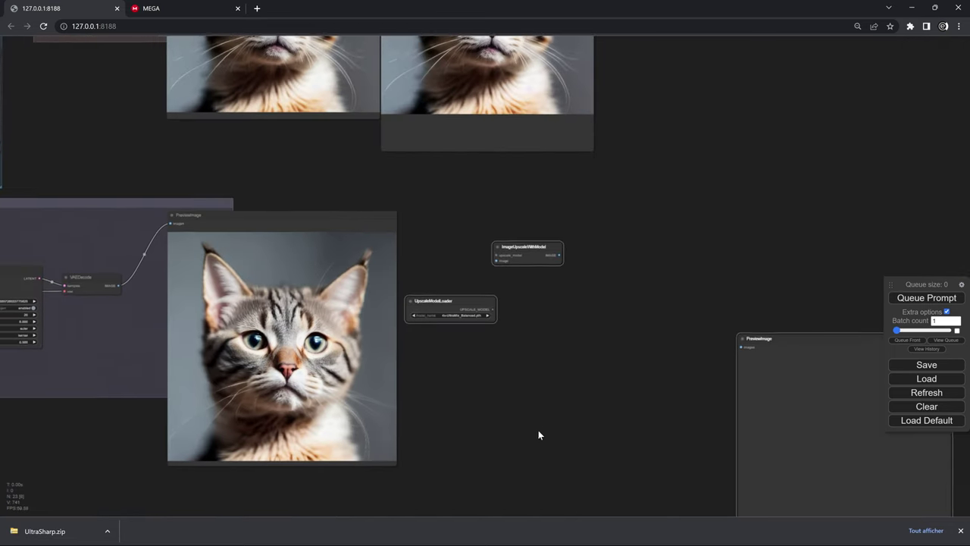
scroll(515, 430, up, 2)
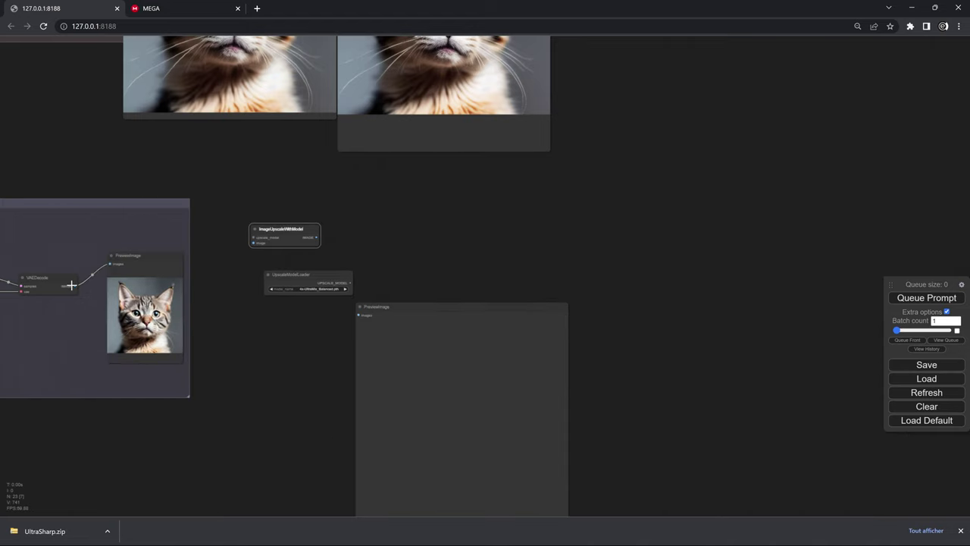
drag(71, 285, 359, 219)
drag(344, 283, 321, 226)
drag(325, 275, 276, 204)
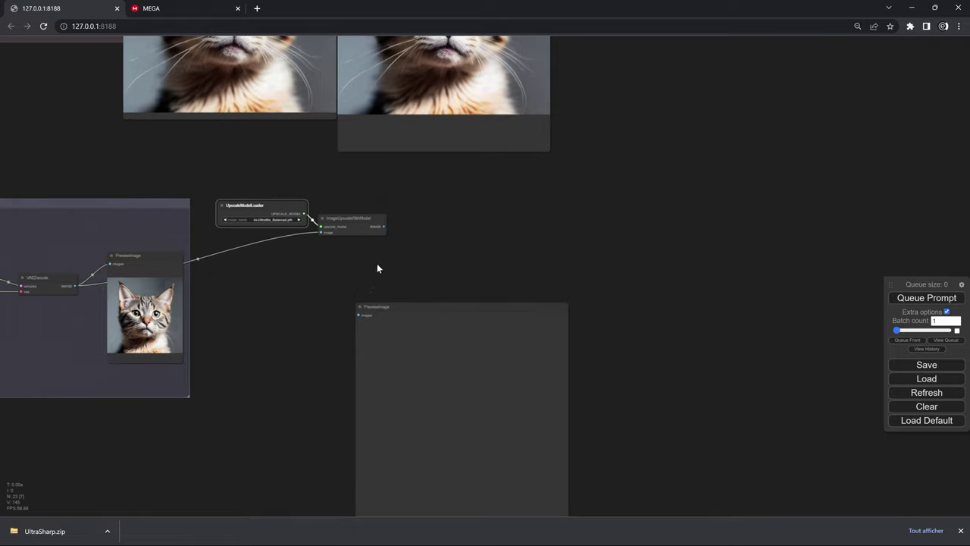
Step: Route the copied upscaler's output into a new PreviewImage placed beside it
drag(379, 306, 445, 223)
drag(383, 226, 425, 231)
scroll(281, 232, up, 3)
scroll(281, 232, down, 2)
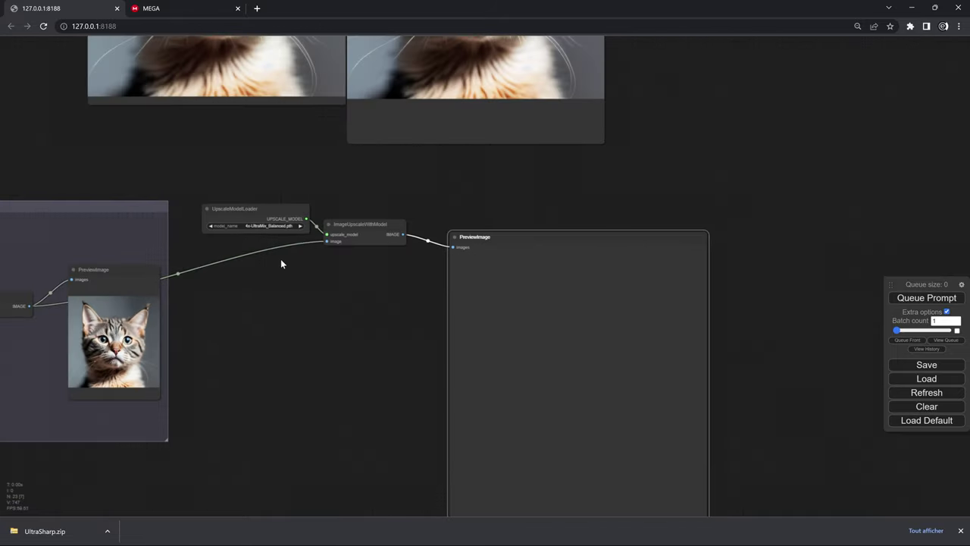
scroll(280, 264, down, 2)
scroll(305, 310, up, 2)
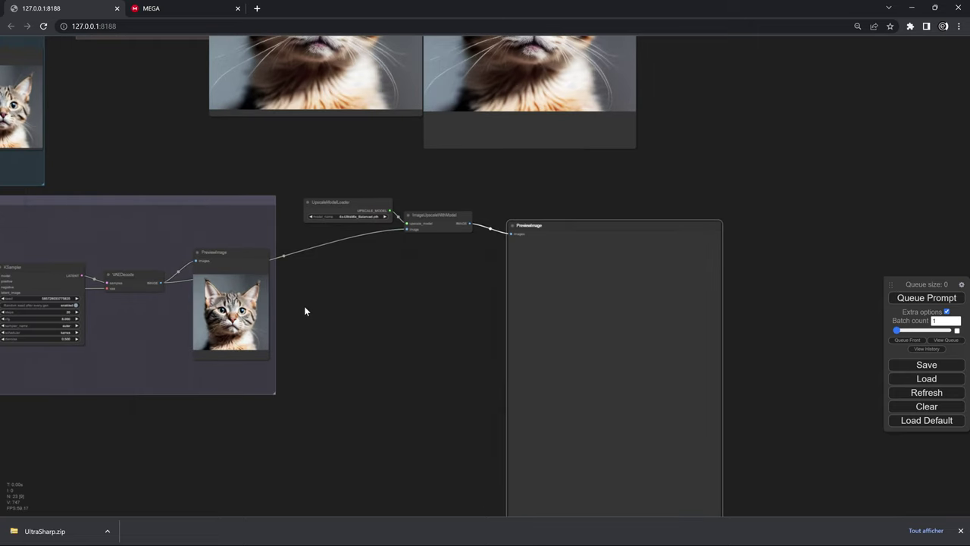
scroll(304, 305, up, 2)
drag(378, 268, 268, 219)
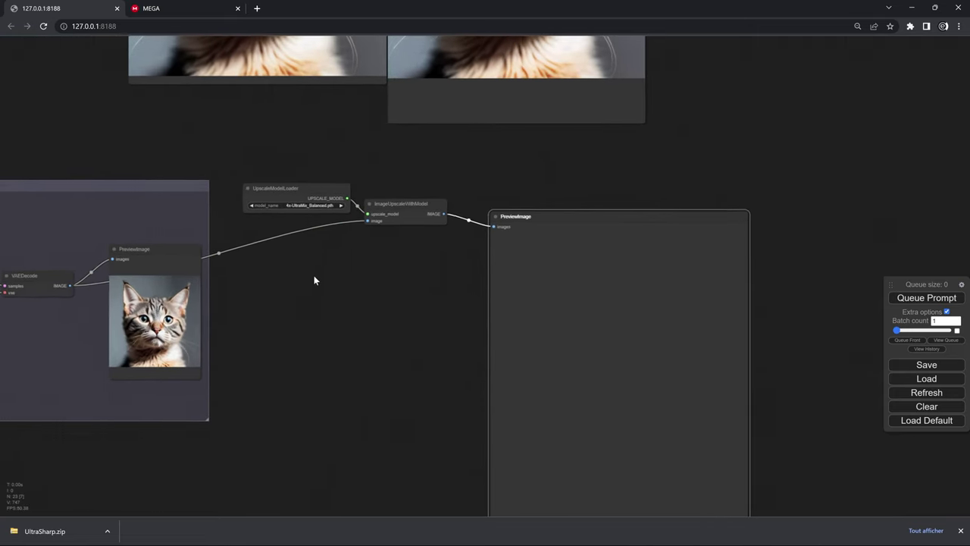
scroll(446, 409, down, 5)
drag(446, 409, 451, 409)
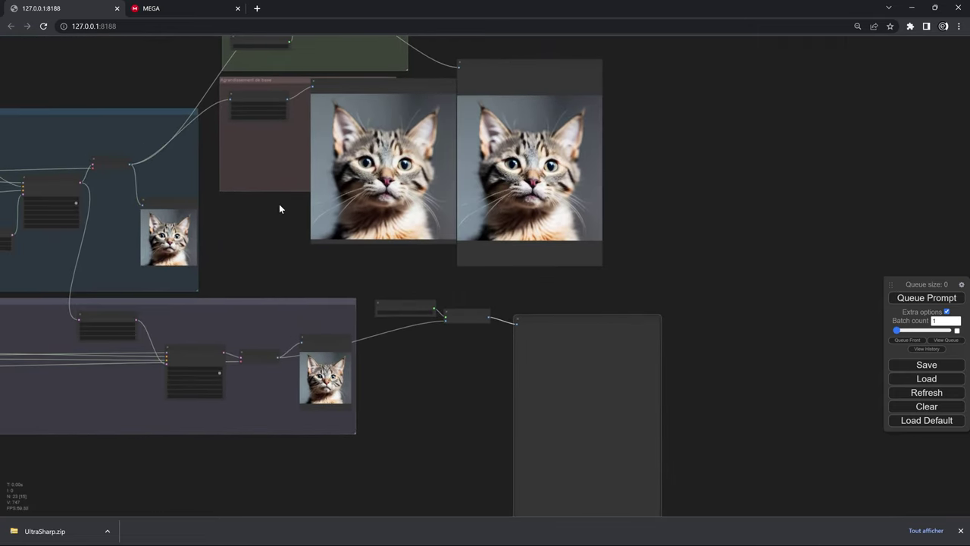
drag(251, 205, 401, 286)
scroll(290, 248, up, 5)
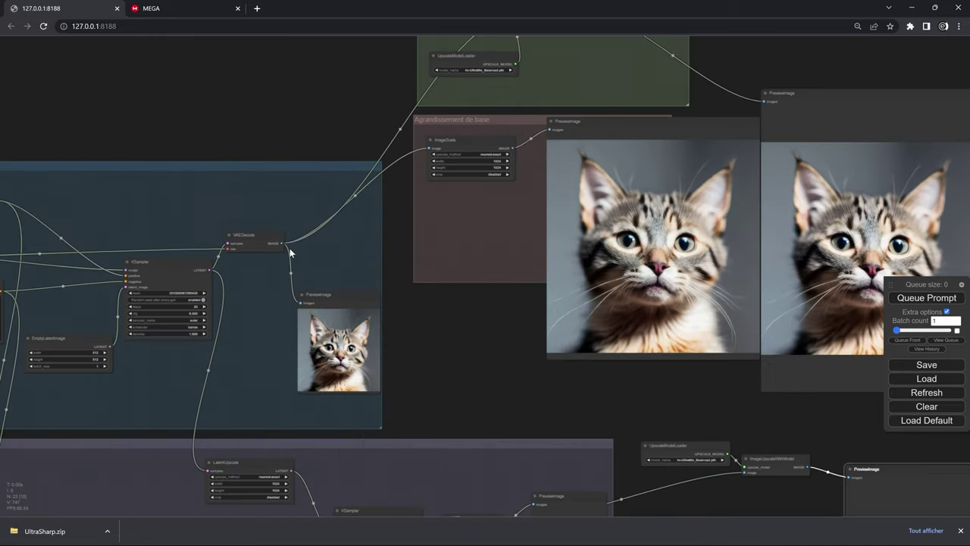
scroll(297, 243, up, 4)
scroll(298, 242, down, 5)
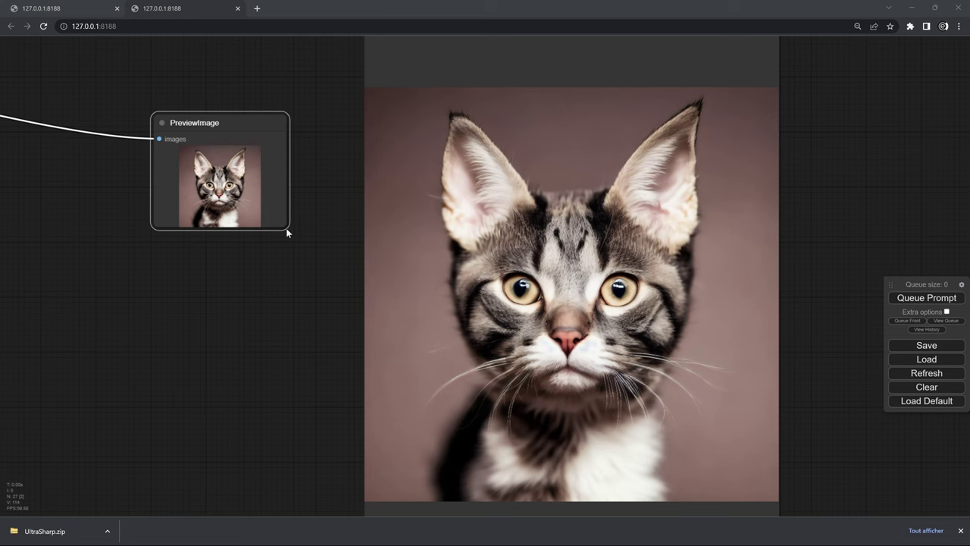
Step: Resize the small cat PreviewImage larger and frame it beside the large upscaled cat
mouse_move(285, 227)
mouse_down()
mouse_move(321, 347)
mouse_move(339, 369)
mouse_up()
scroll(553, 329, up, 5)
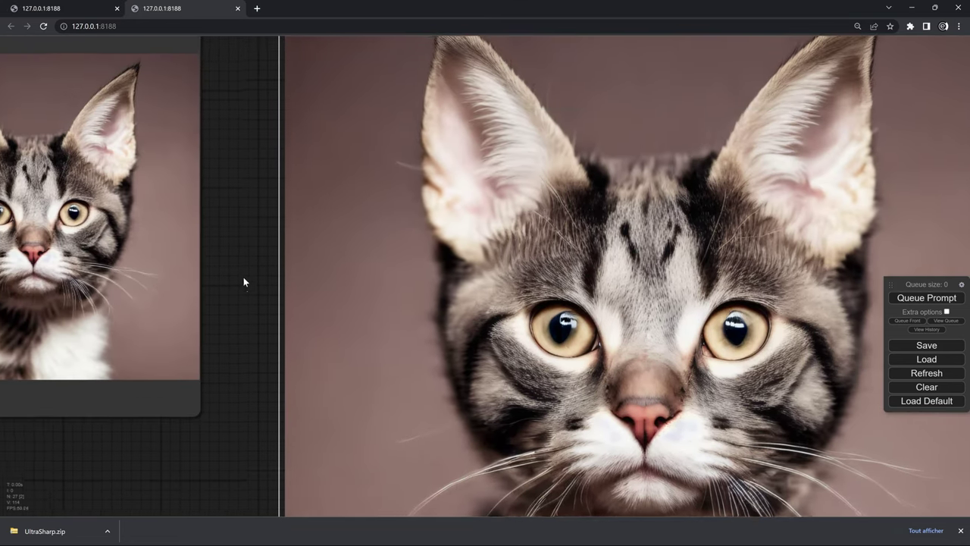
mouse_move(243, 279)
mouse_down()
mouse_move(329, 323)
mouse_move(88, 221)
mouse_up()
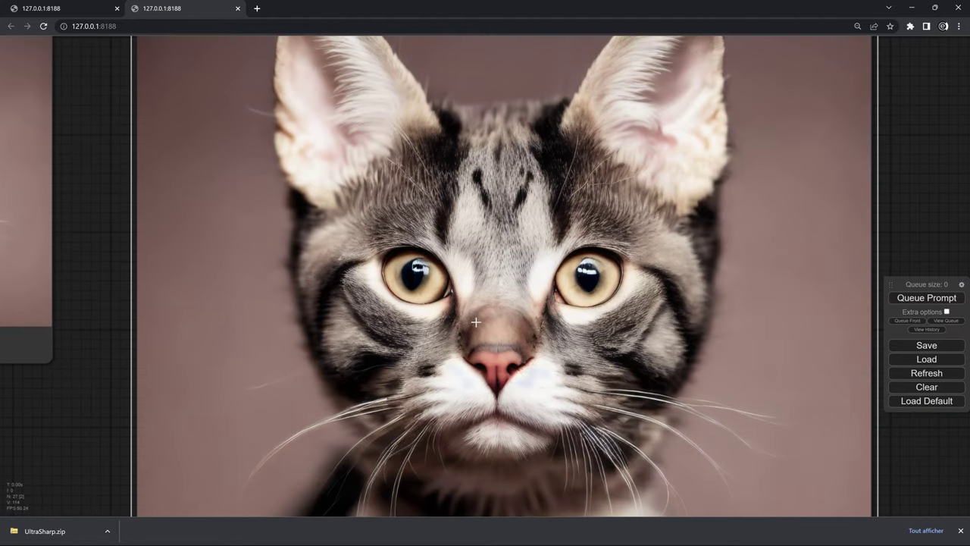
scroll(531, 311, down, 1)
scroll(470, 322, down, 2)
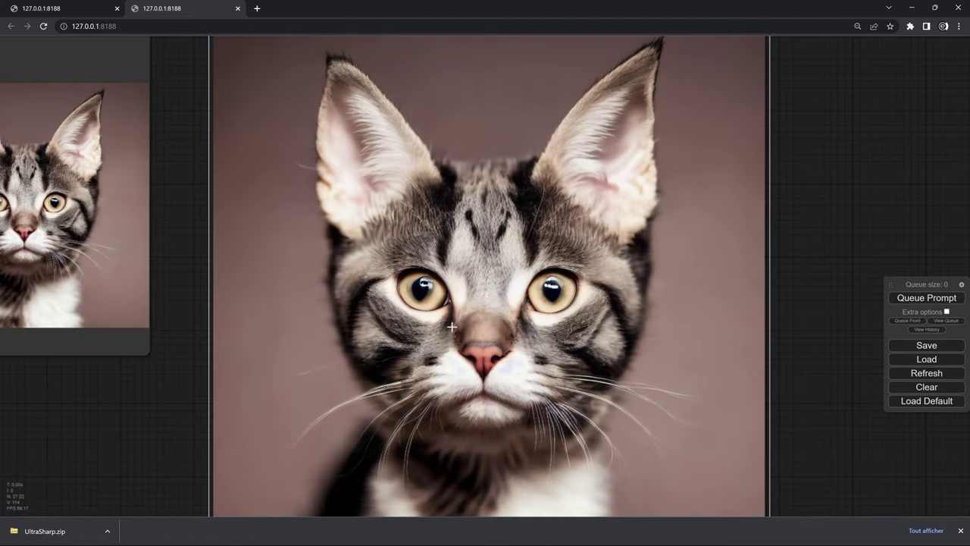
scroll(448, 327, down, 2)
mouse_move(237, 342)
mouse_down()
mouse_move(313, 377)
mouse_move(319, 366)
mouse_up()
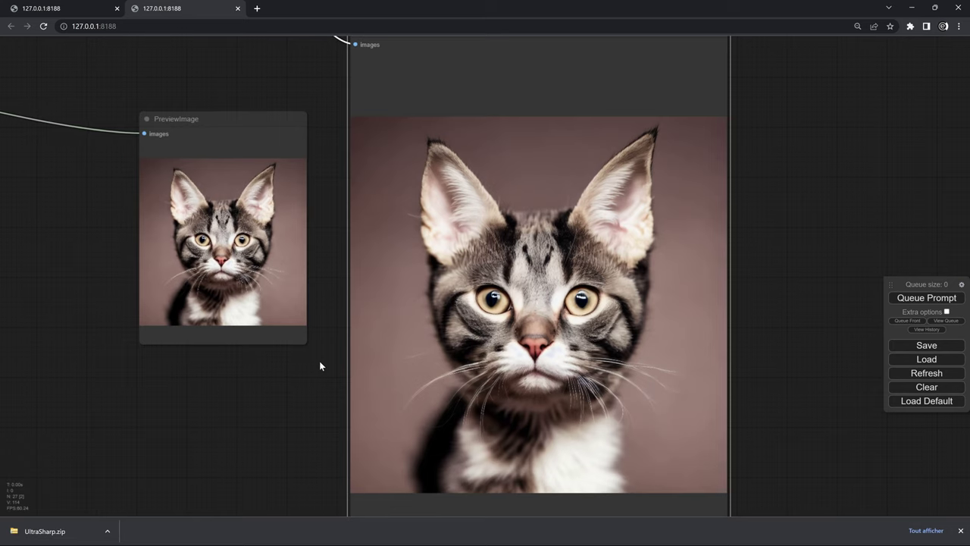